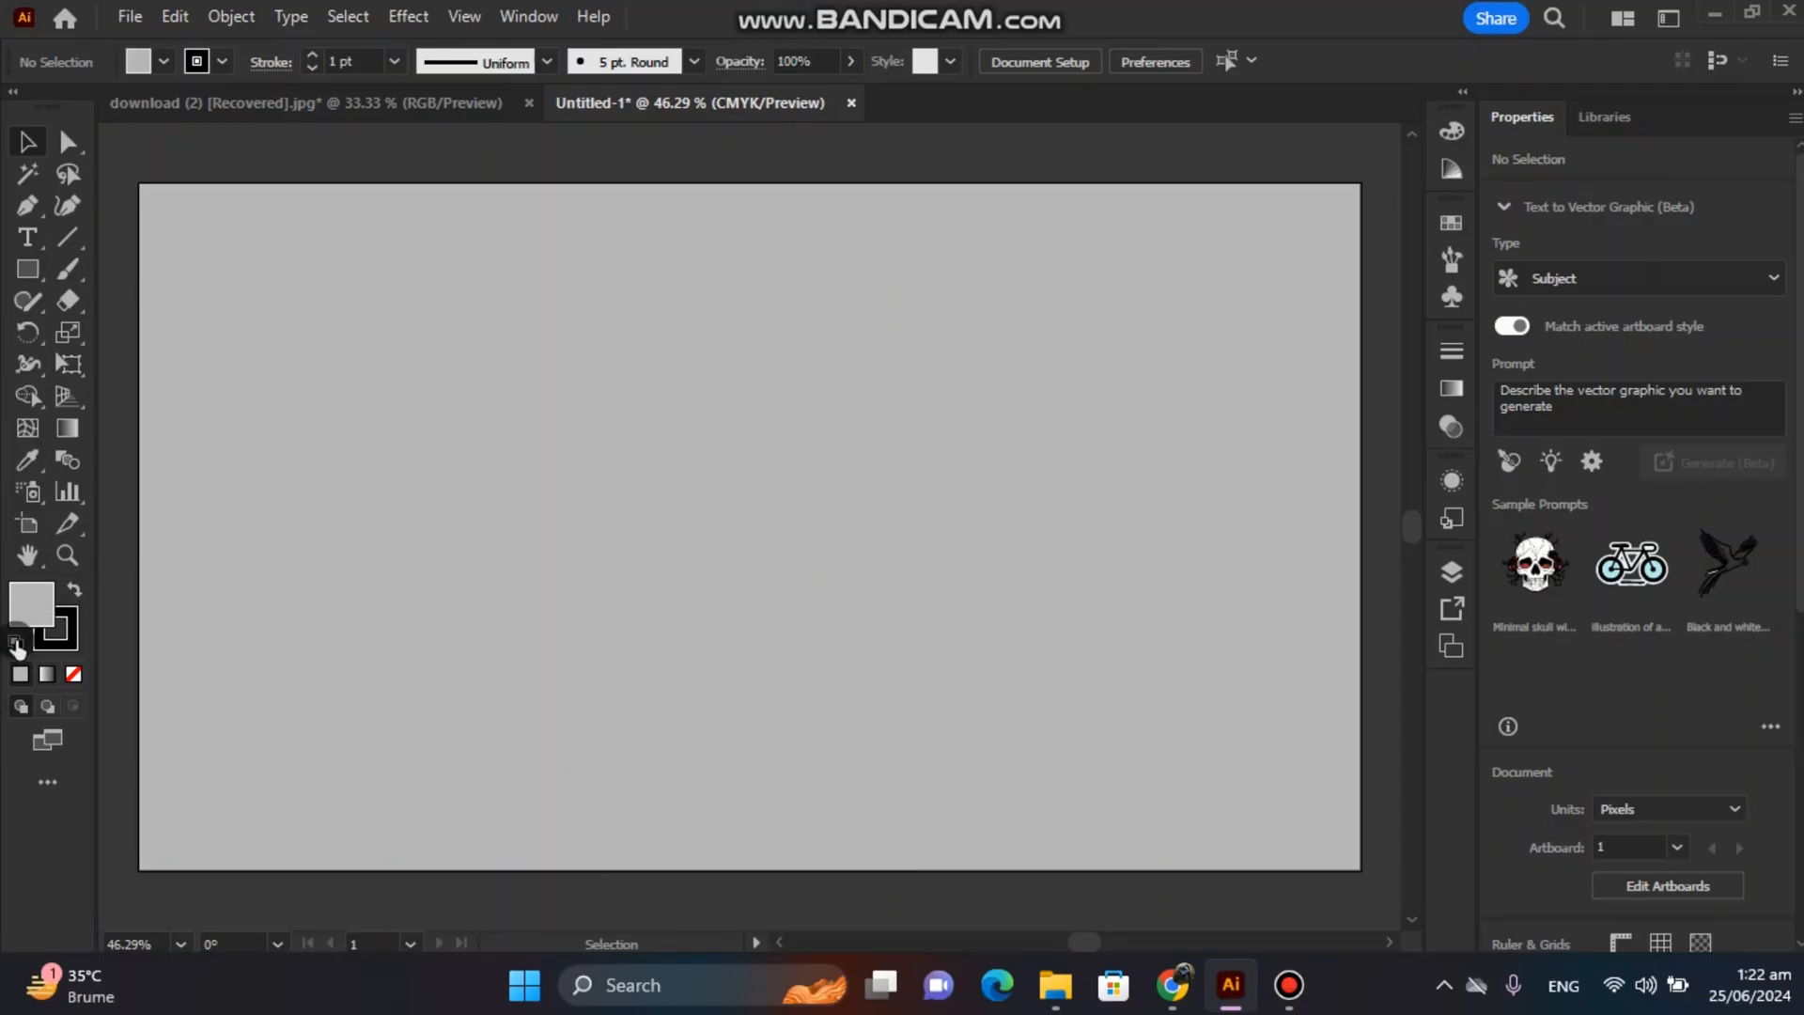
# Restore the default fill and stroke and draw a white circle about 603 px in diameter with the Ellipse tool
pyautogui.click(16, 643)
pyautogui.rightClick(26, 273)
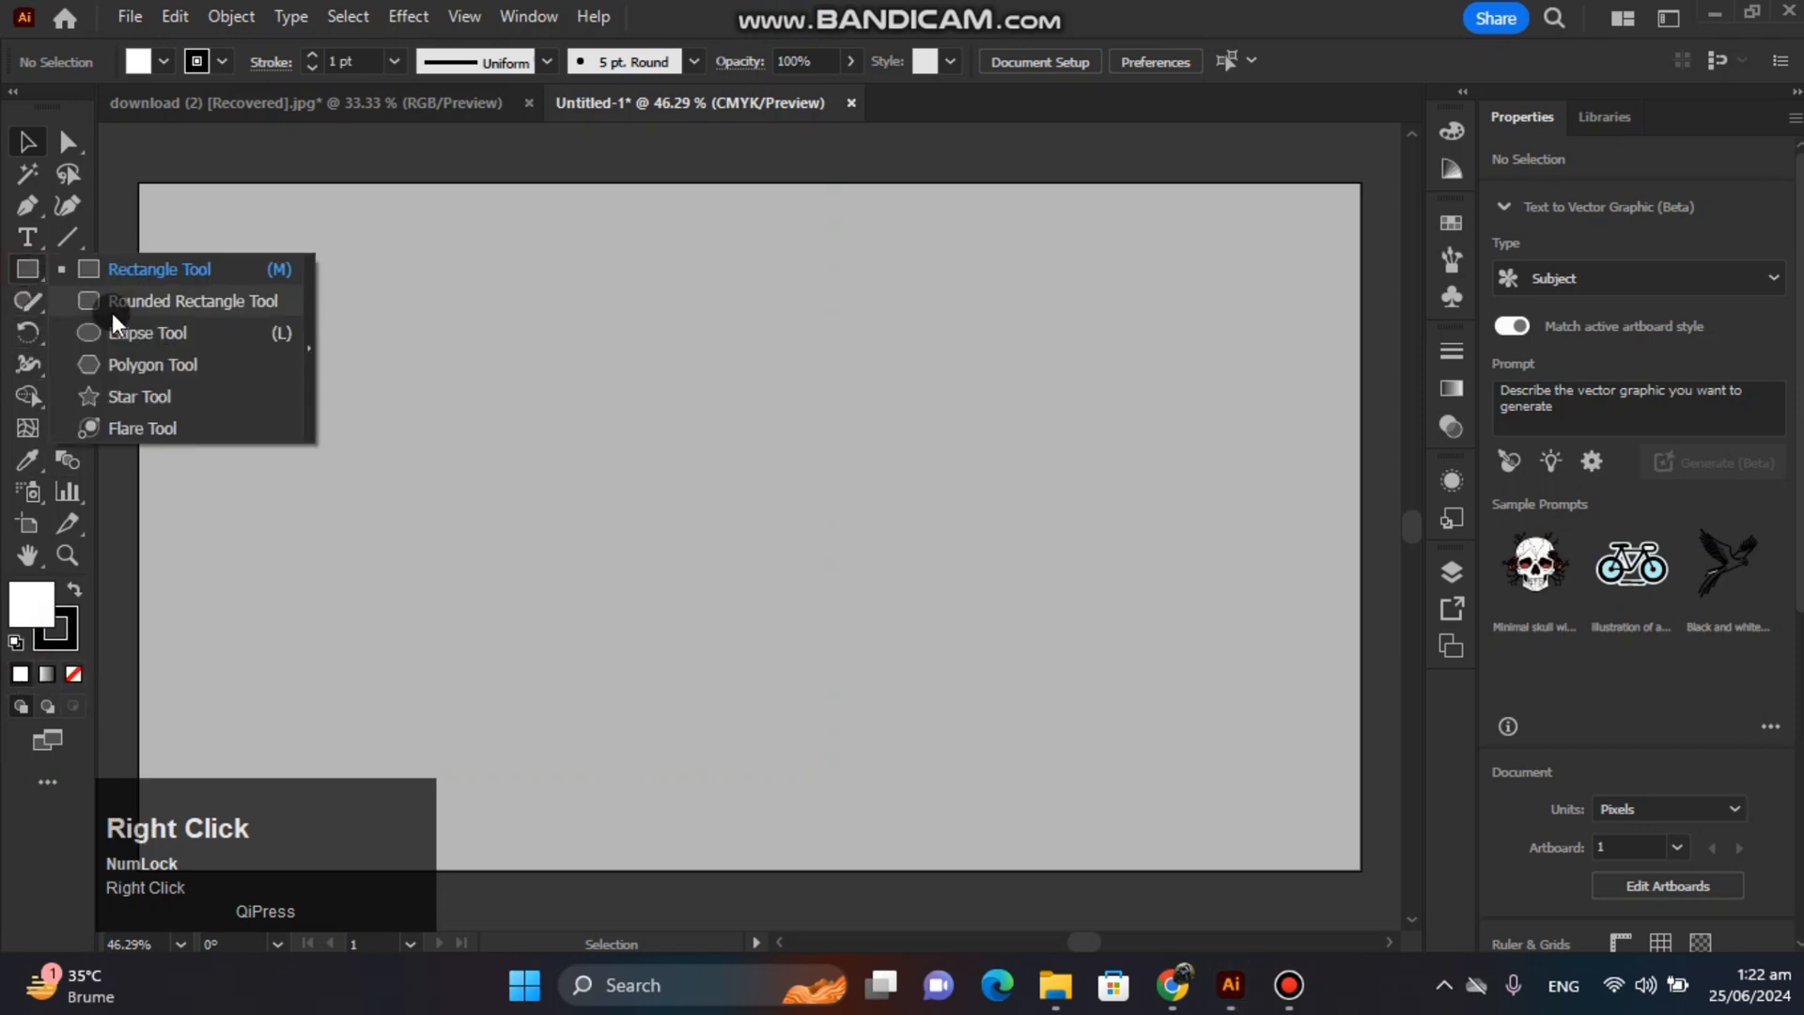
pyautogui.click(124, 334)
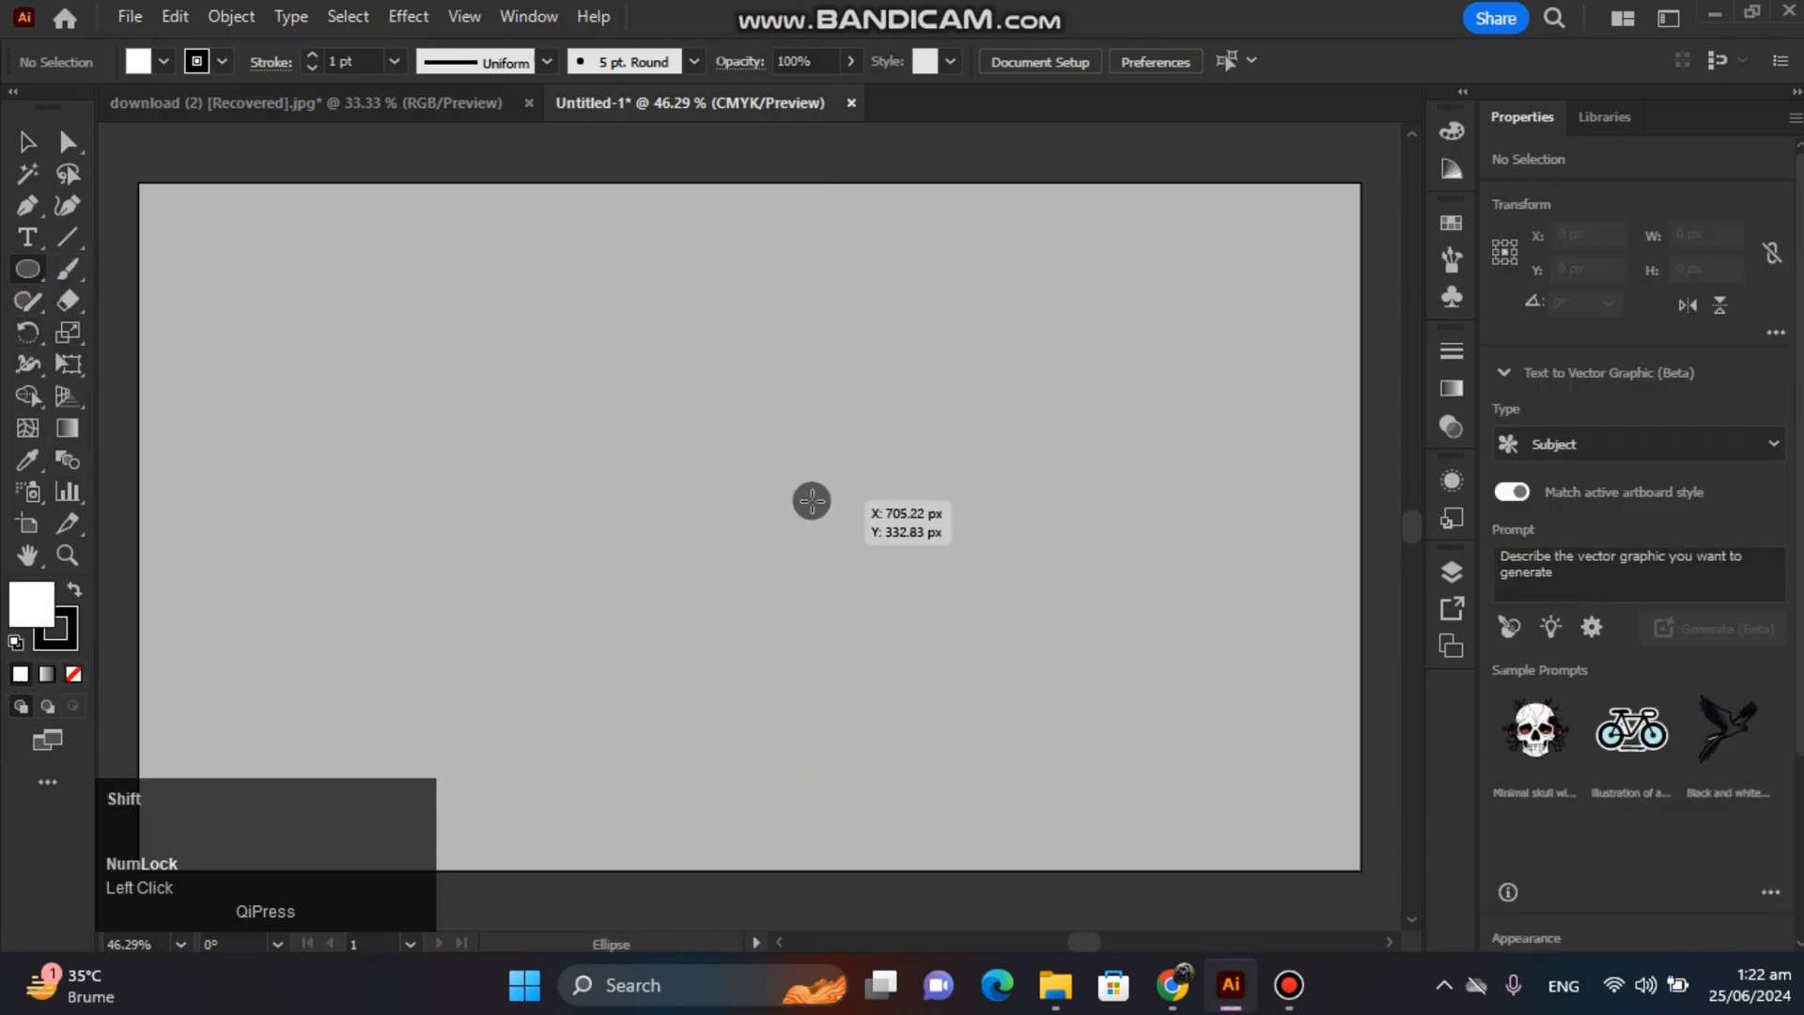
pyautogui.moveTo(739, 486)
pyautogui.mouseDown()
pyautogui.moveTo(757, 548)
pyautogui.moveTo(922, 769)
pyautogui.mouseUp()
pyautogui.click(26, 141)
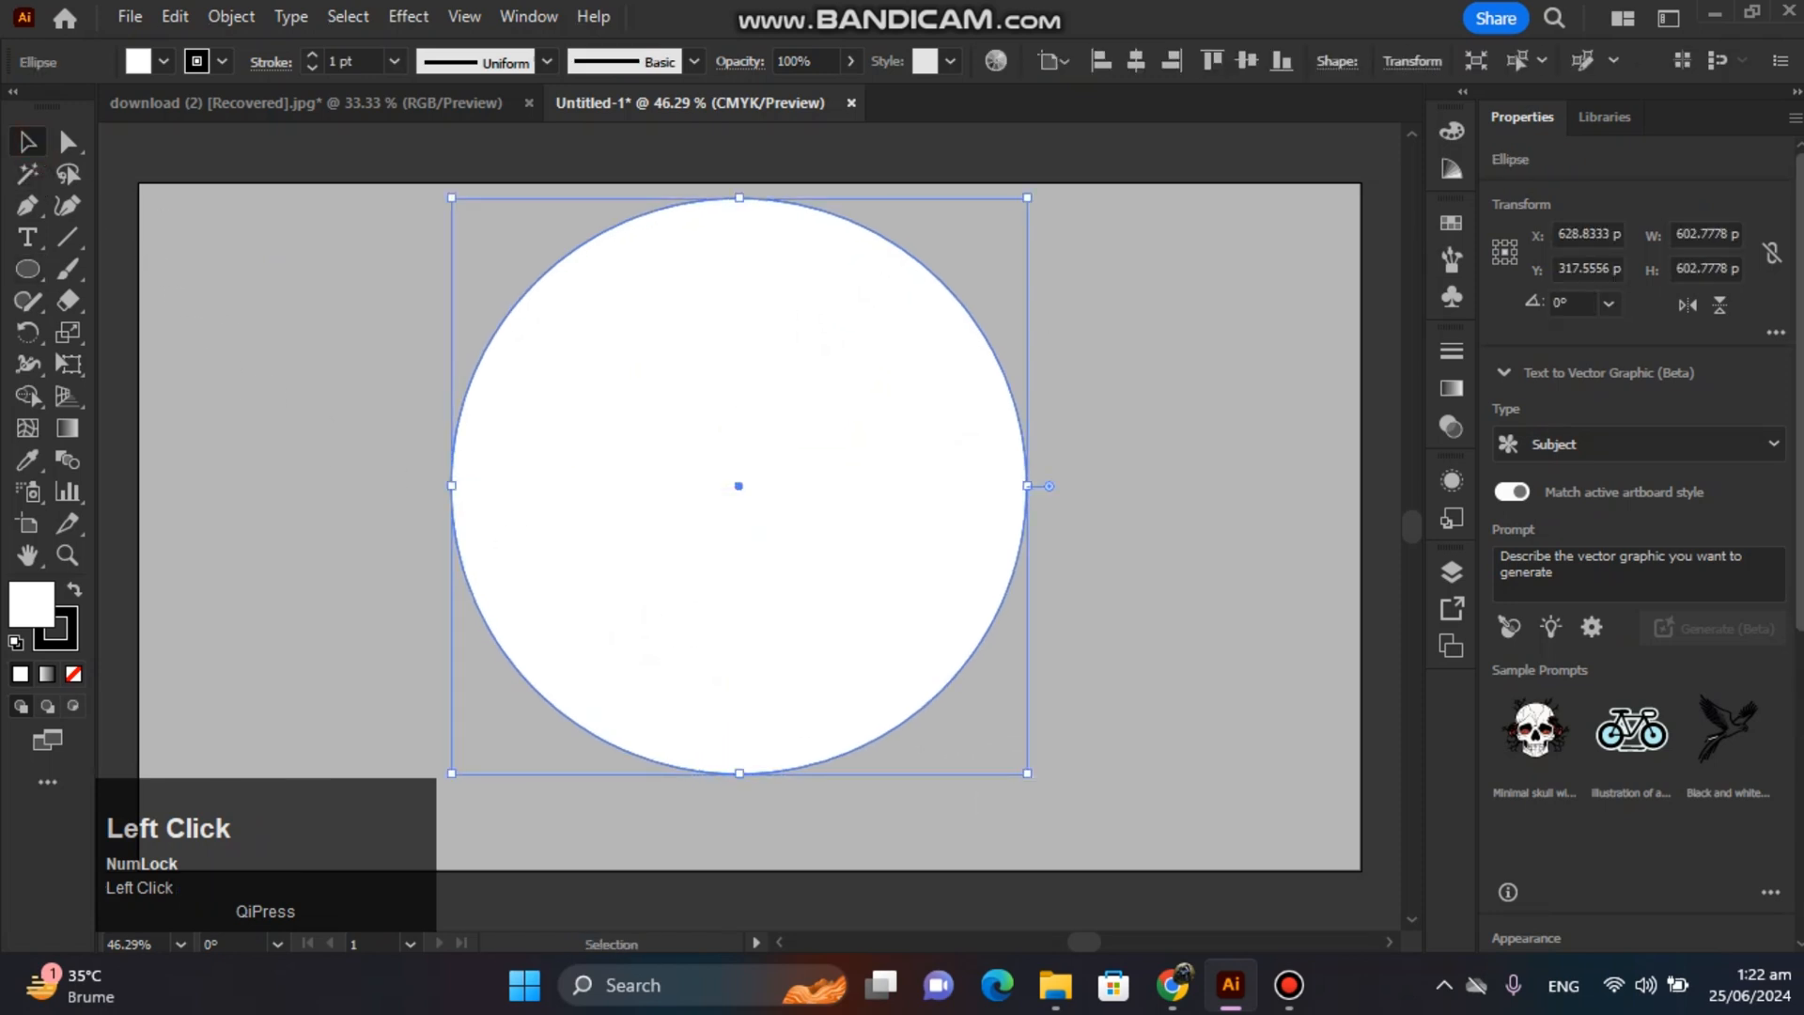
# Center the circle horizontally and vertically on the artboard
pyautogui.scroll(-6, 1635, 564)
pyautogui.click(1597, 686)
pyautogui.click(1712, 688)
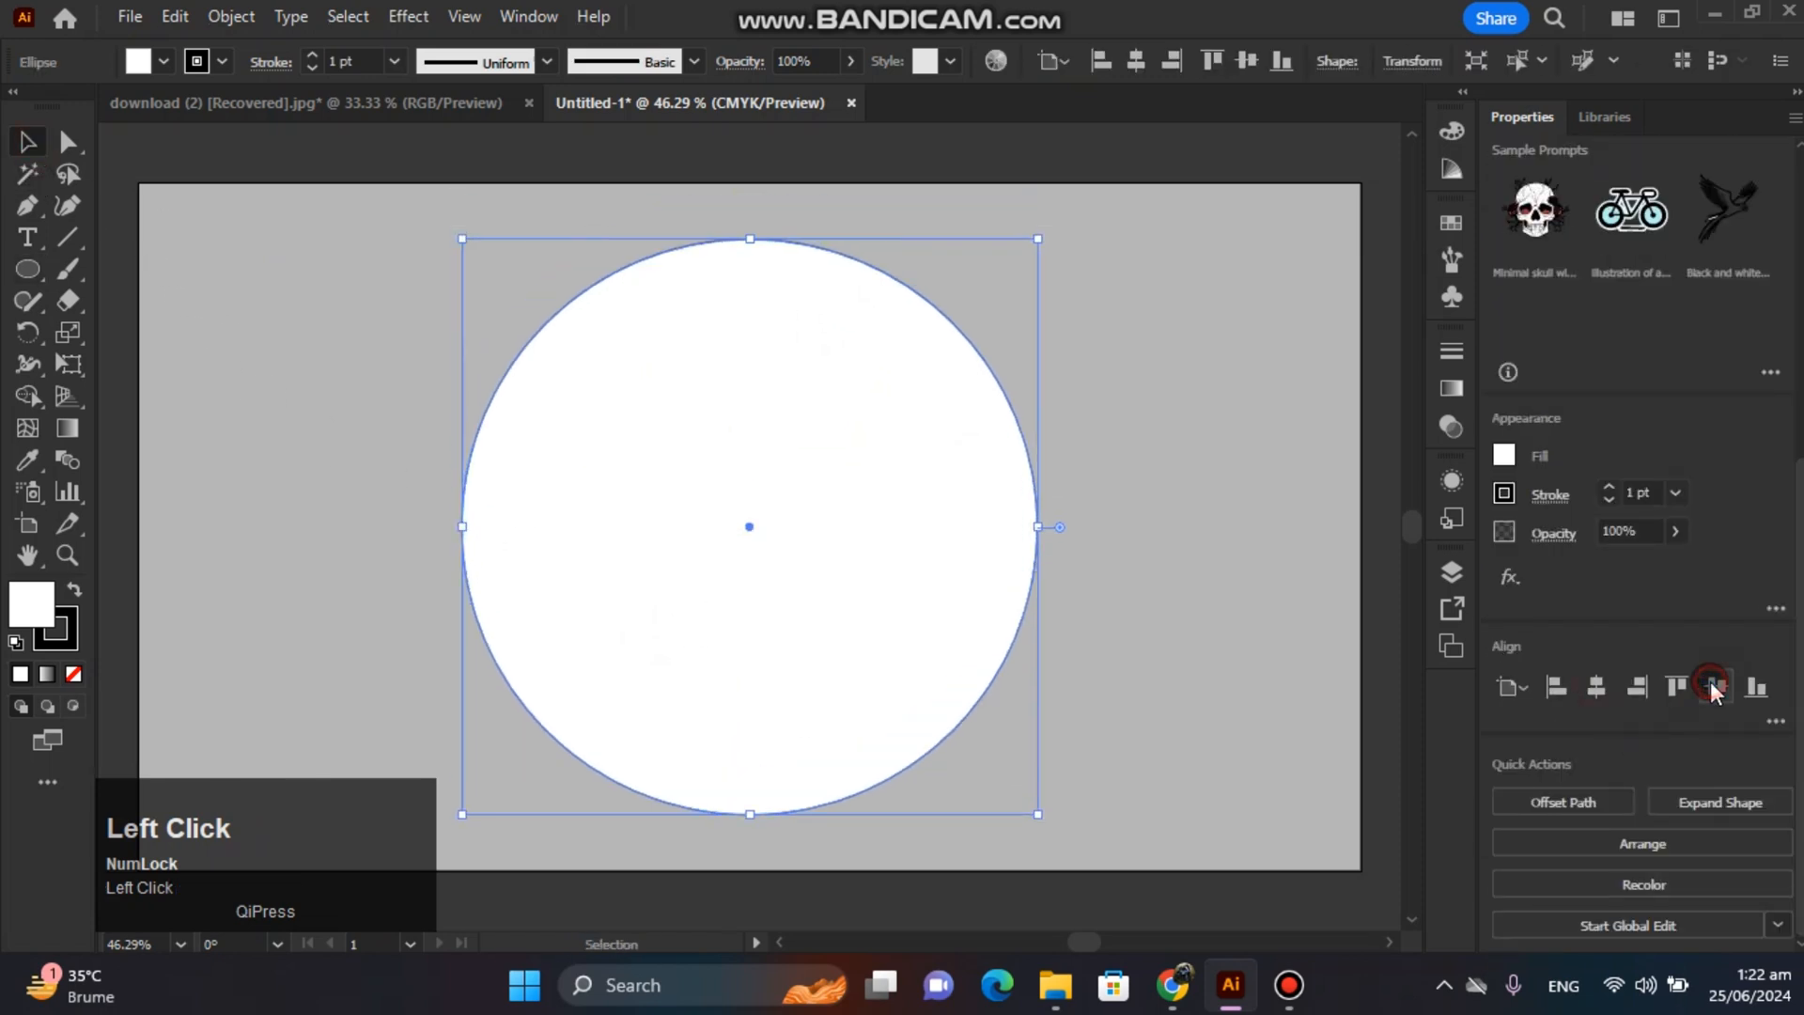
# Paste a copy of the circle in place and shrink it about its center to roughly 60% of the original
pyautogui.click(179, 23)
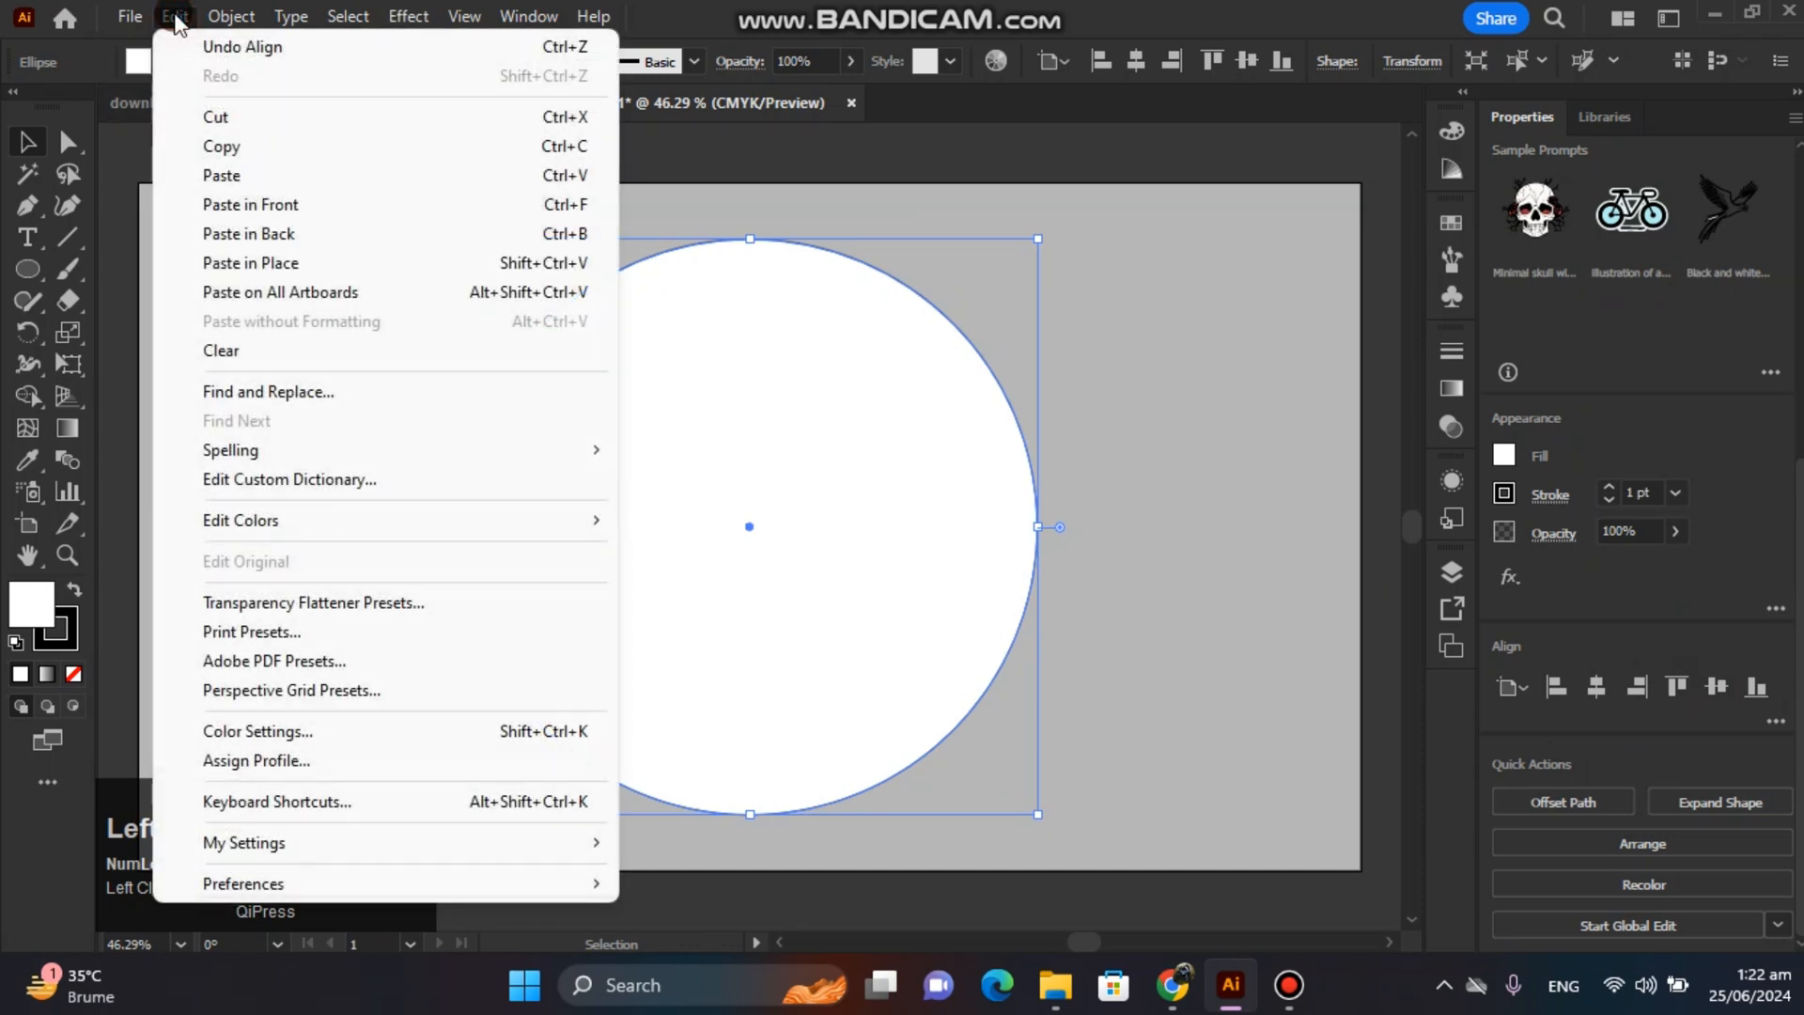
pyautogui.click(242, 146)
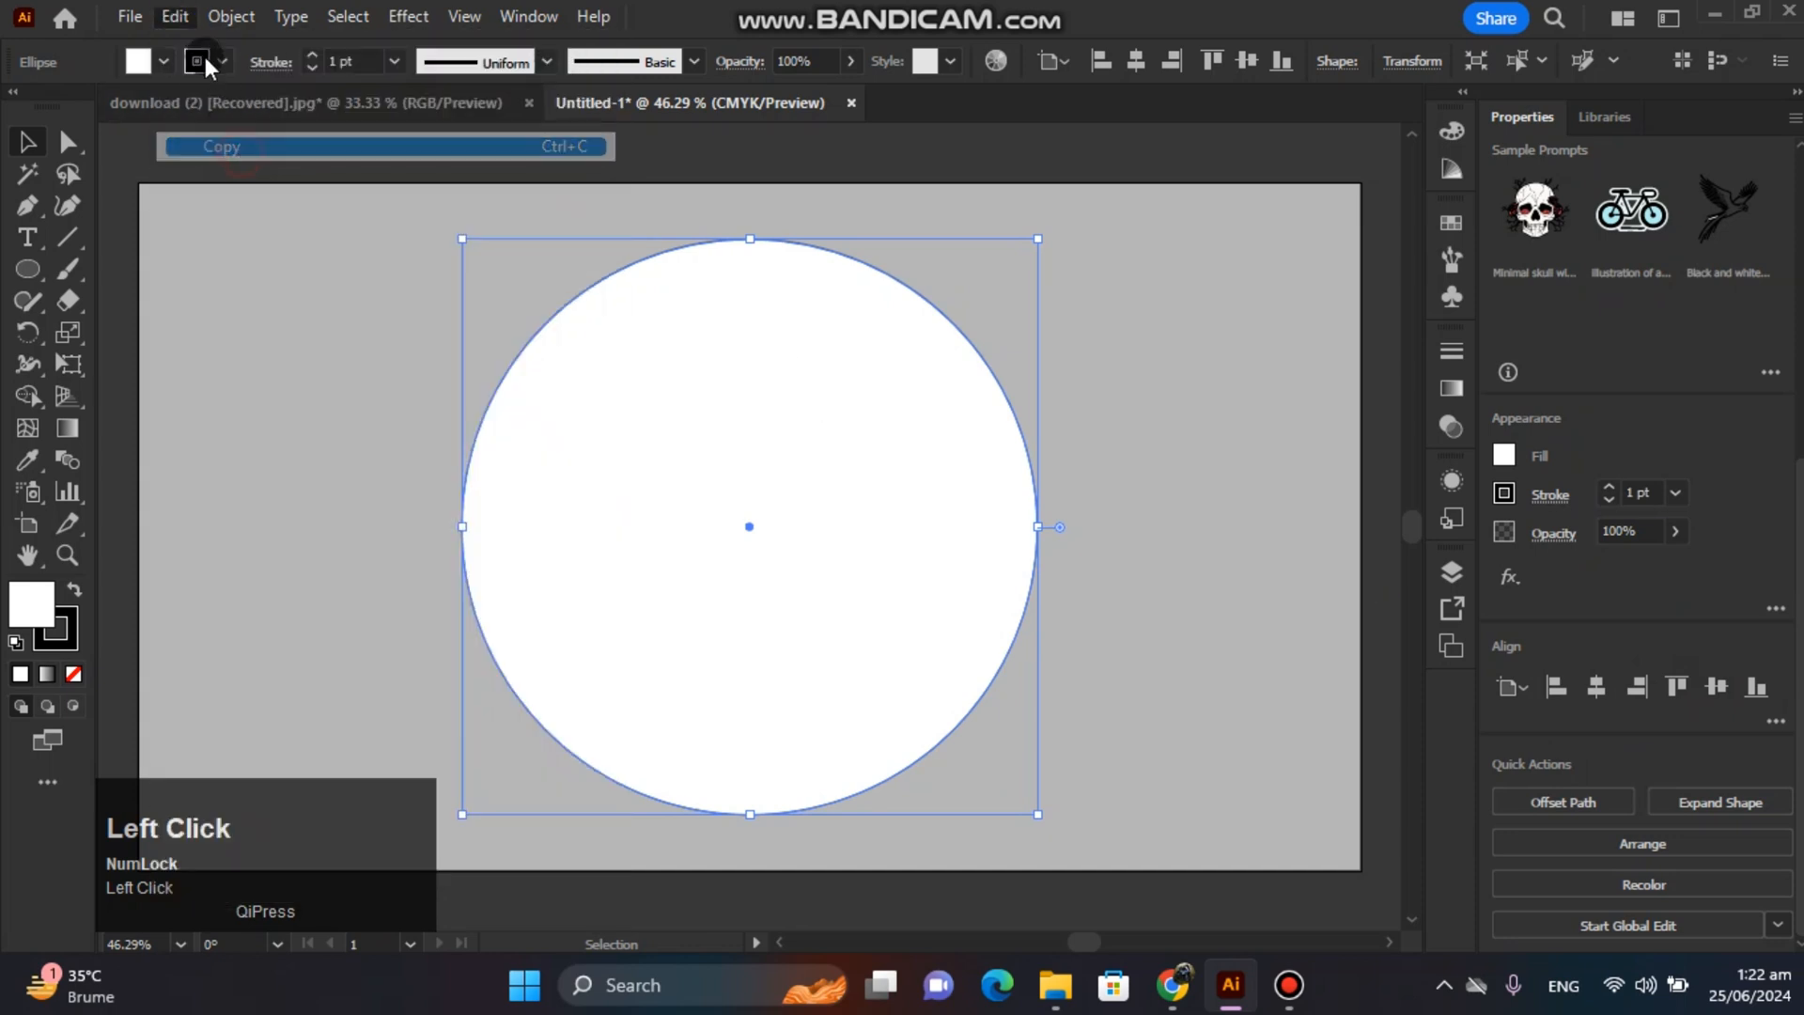
pyautogui.click(182, 13)
pyautogui.click(177, 16)
pyautogui.click(177, 16)
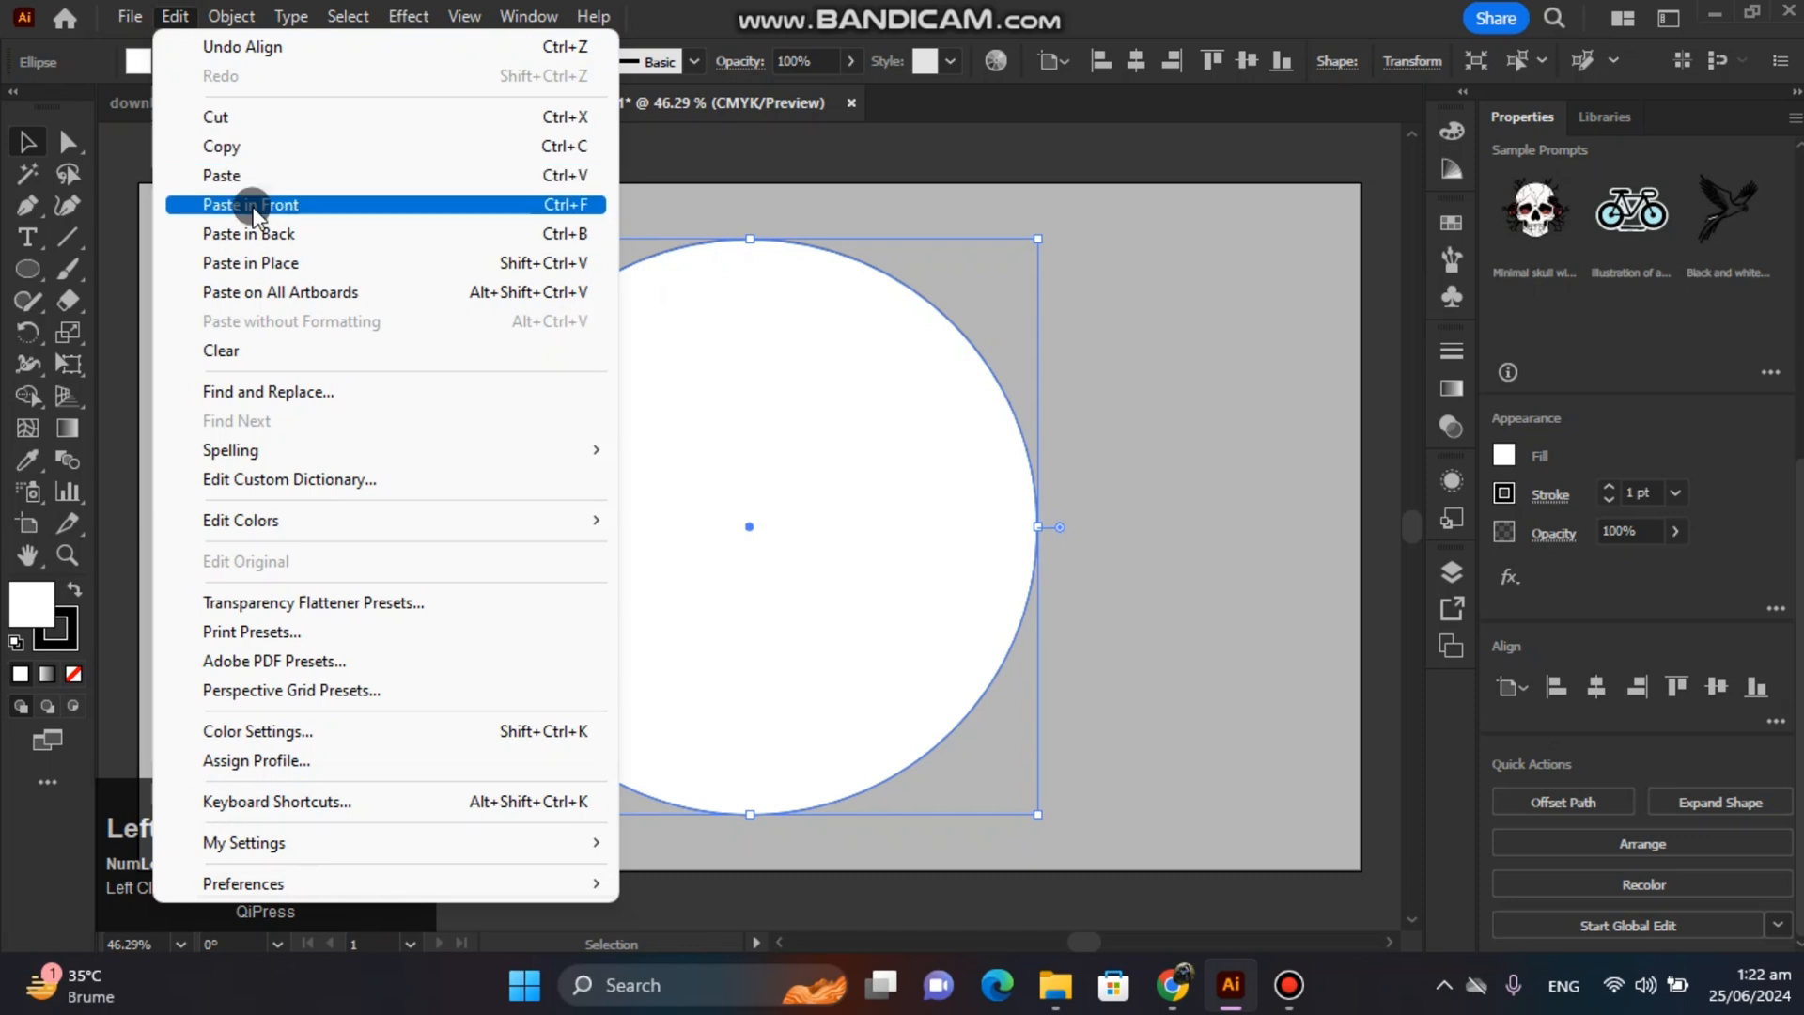
pyautogui.click(274, 262)
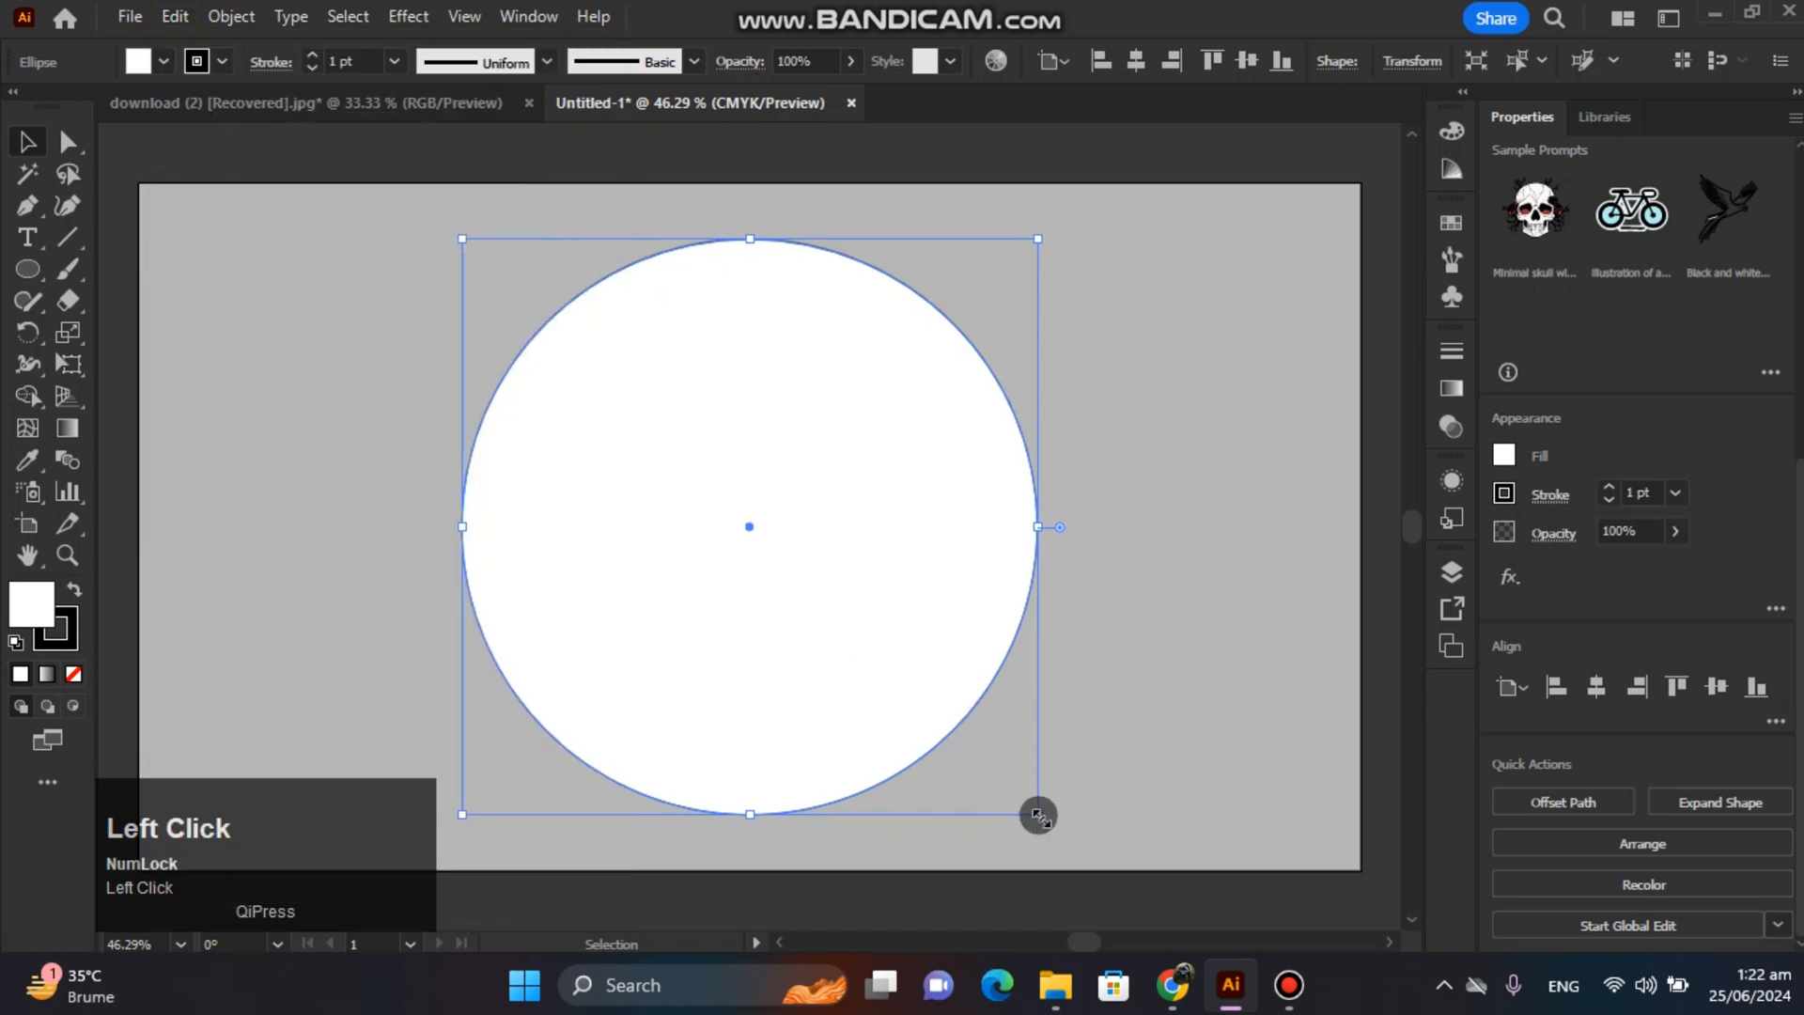
pyautogui.moveTo(1038, 816); pyautogui.dragTo(962, 701)
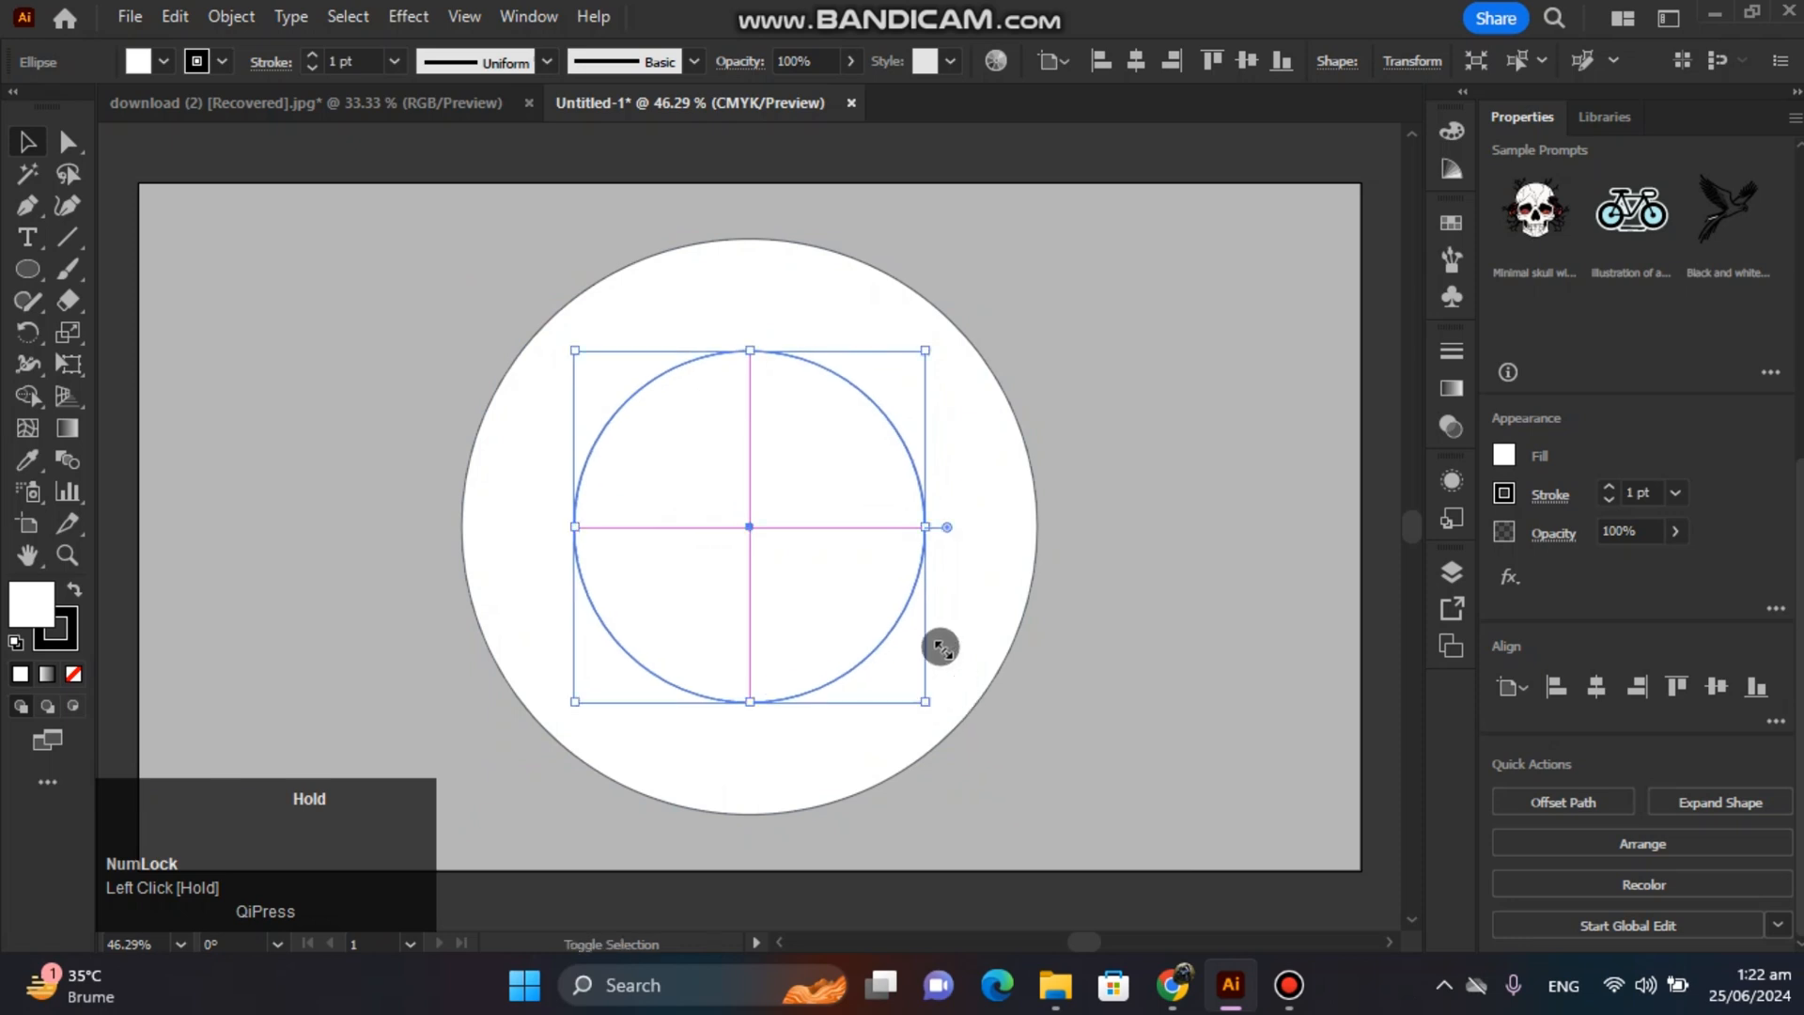
pyautogui.click(823, 172)
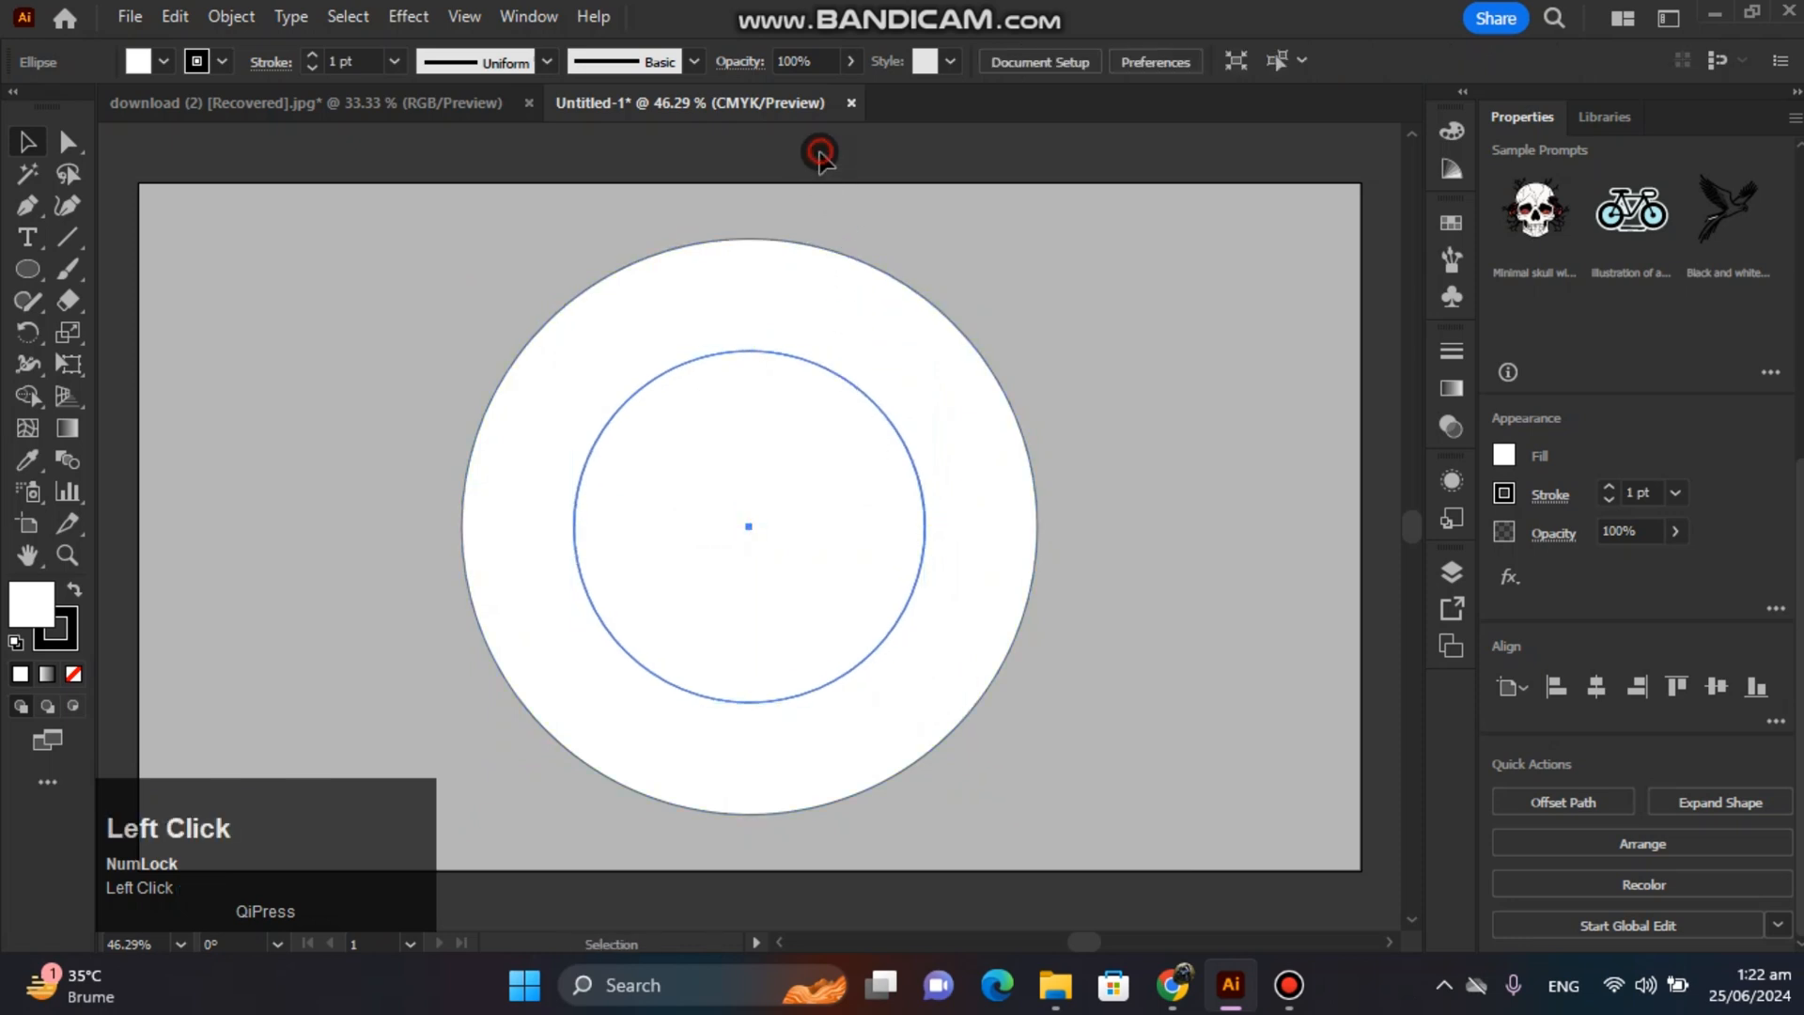
# Fill the outer circle with a linear gradient from white to dark gray
pyautogui.click(730, 290)
pyautogui.doubleClick(67, 430)
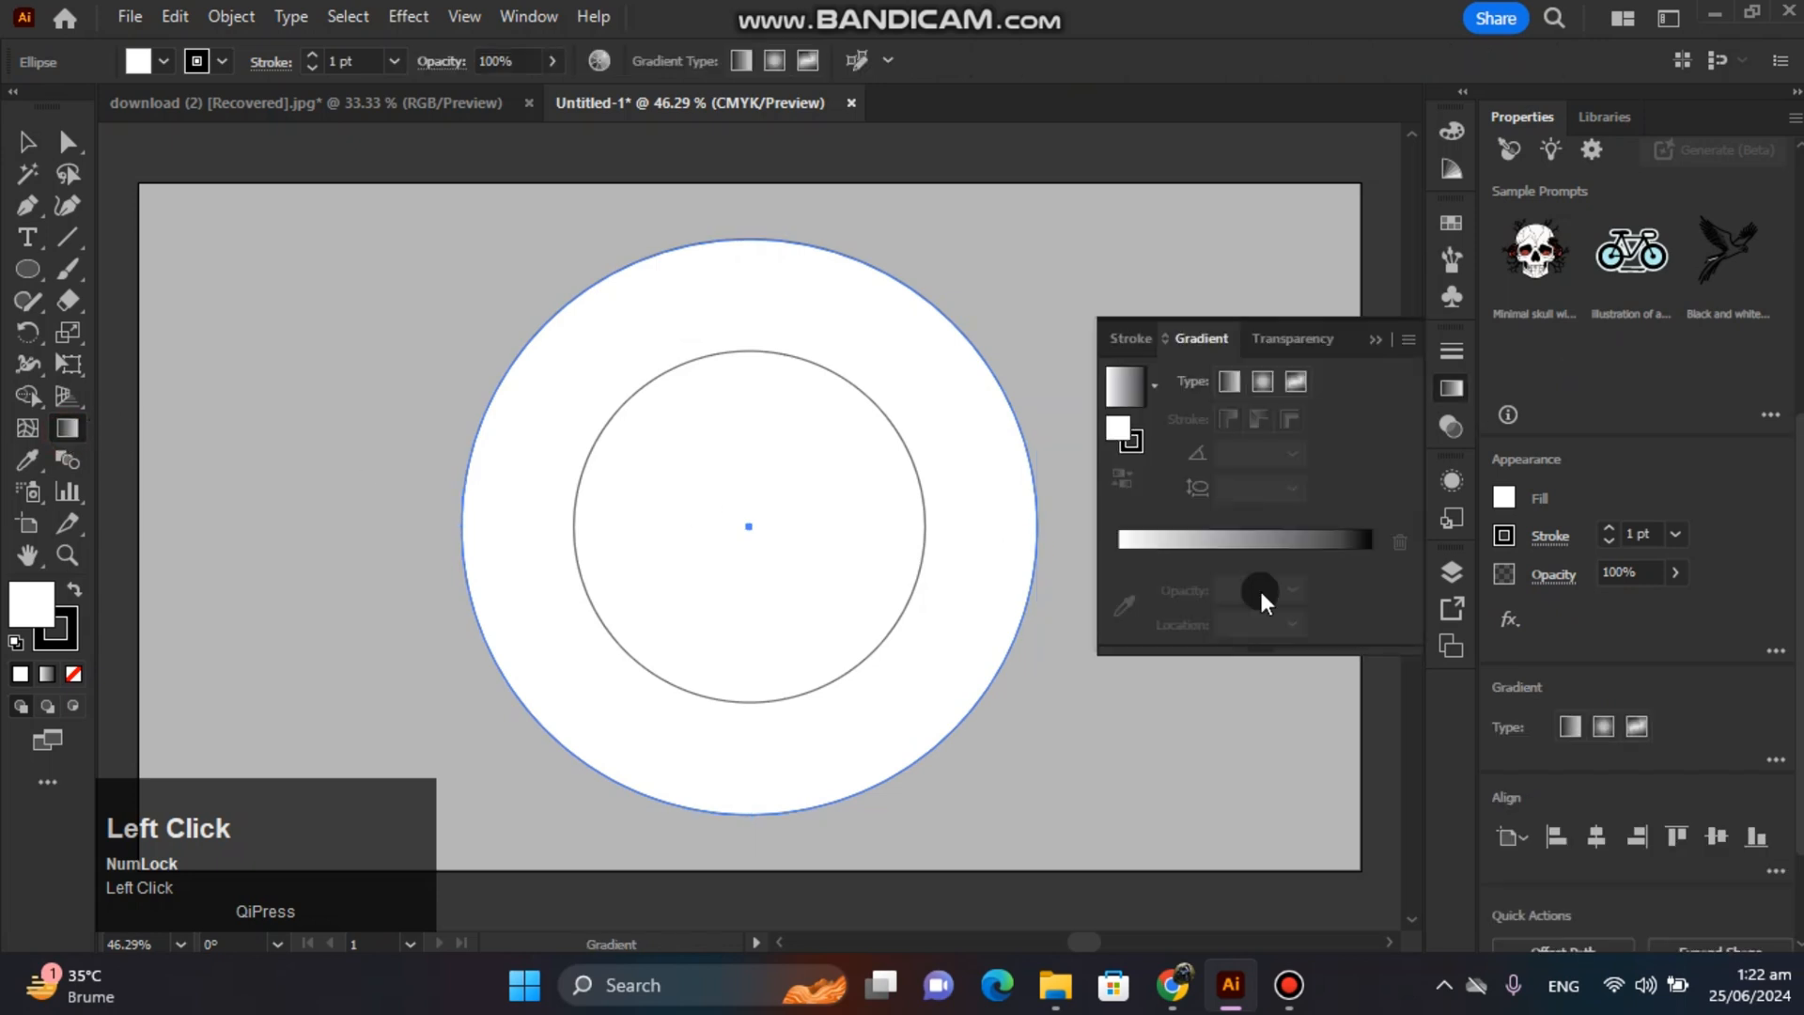
pyautogui.click(1274, 536)
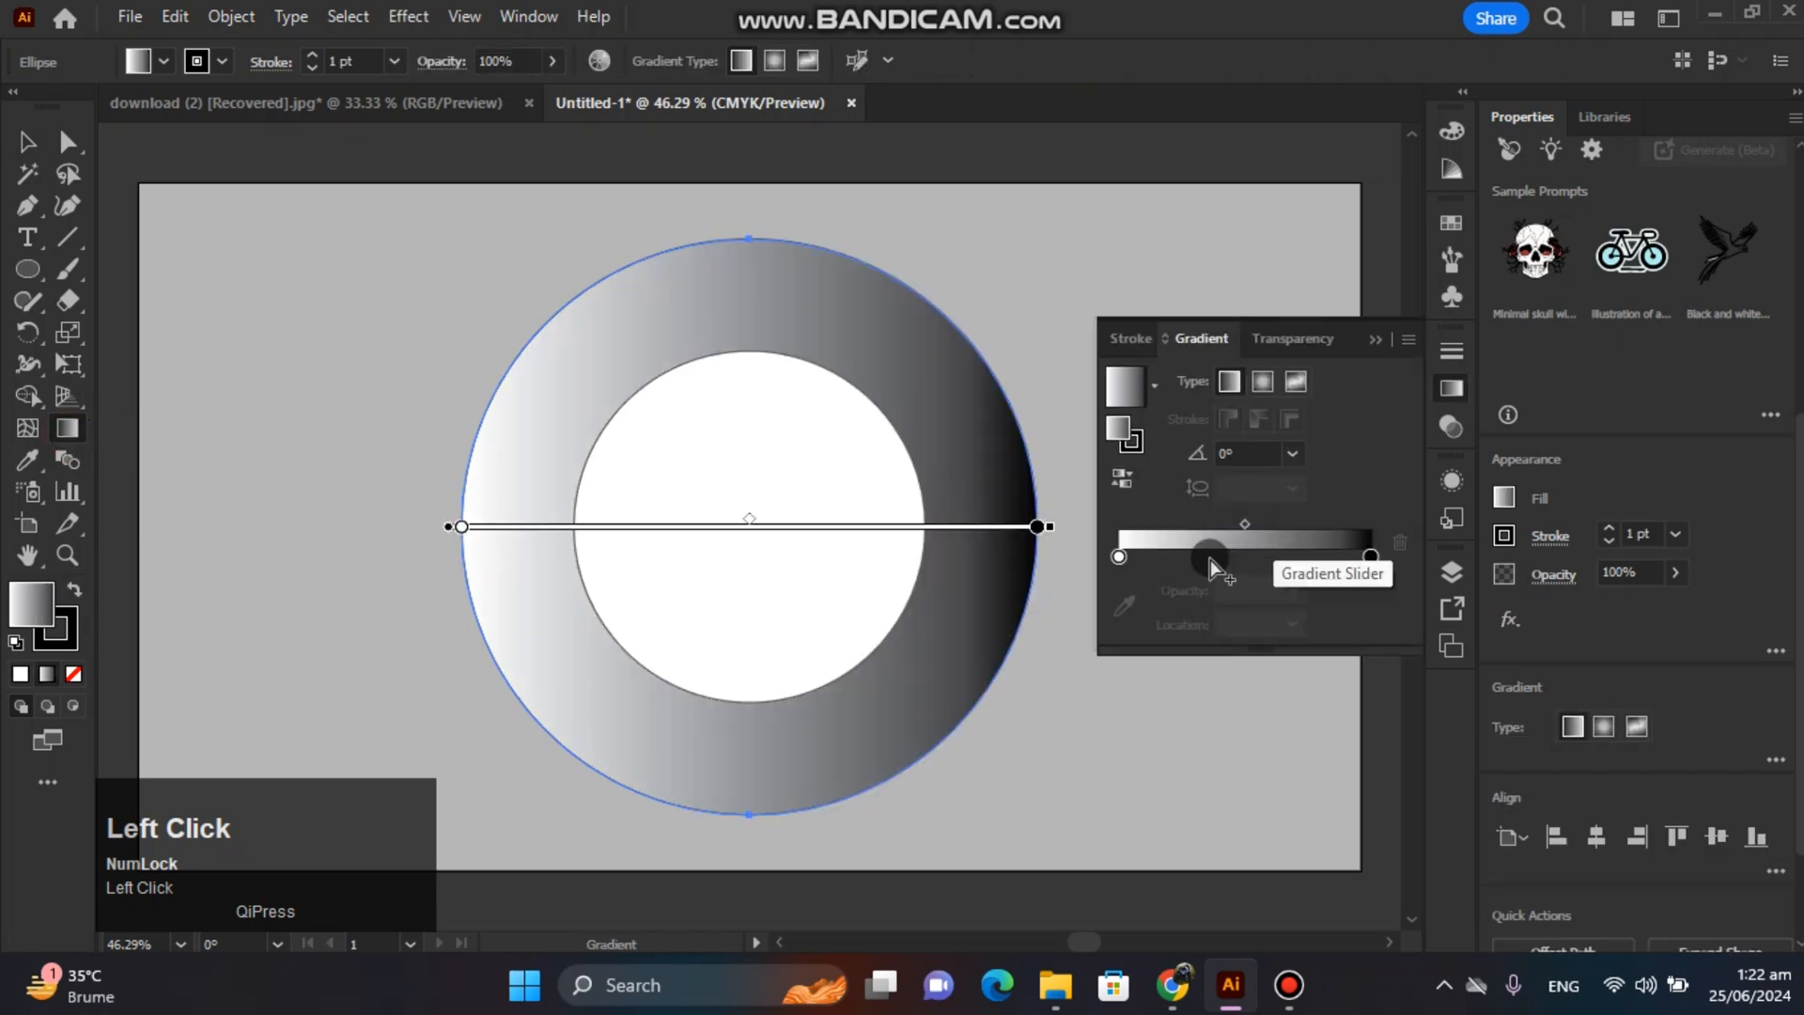
pyautogui.doubleClick(1372, 556)
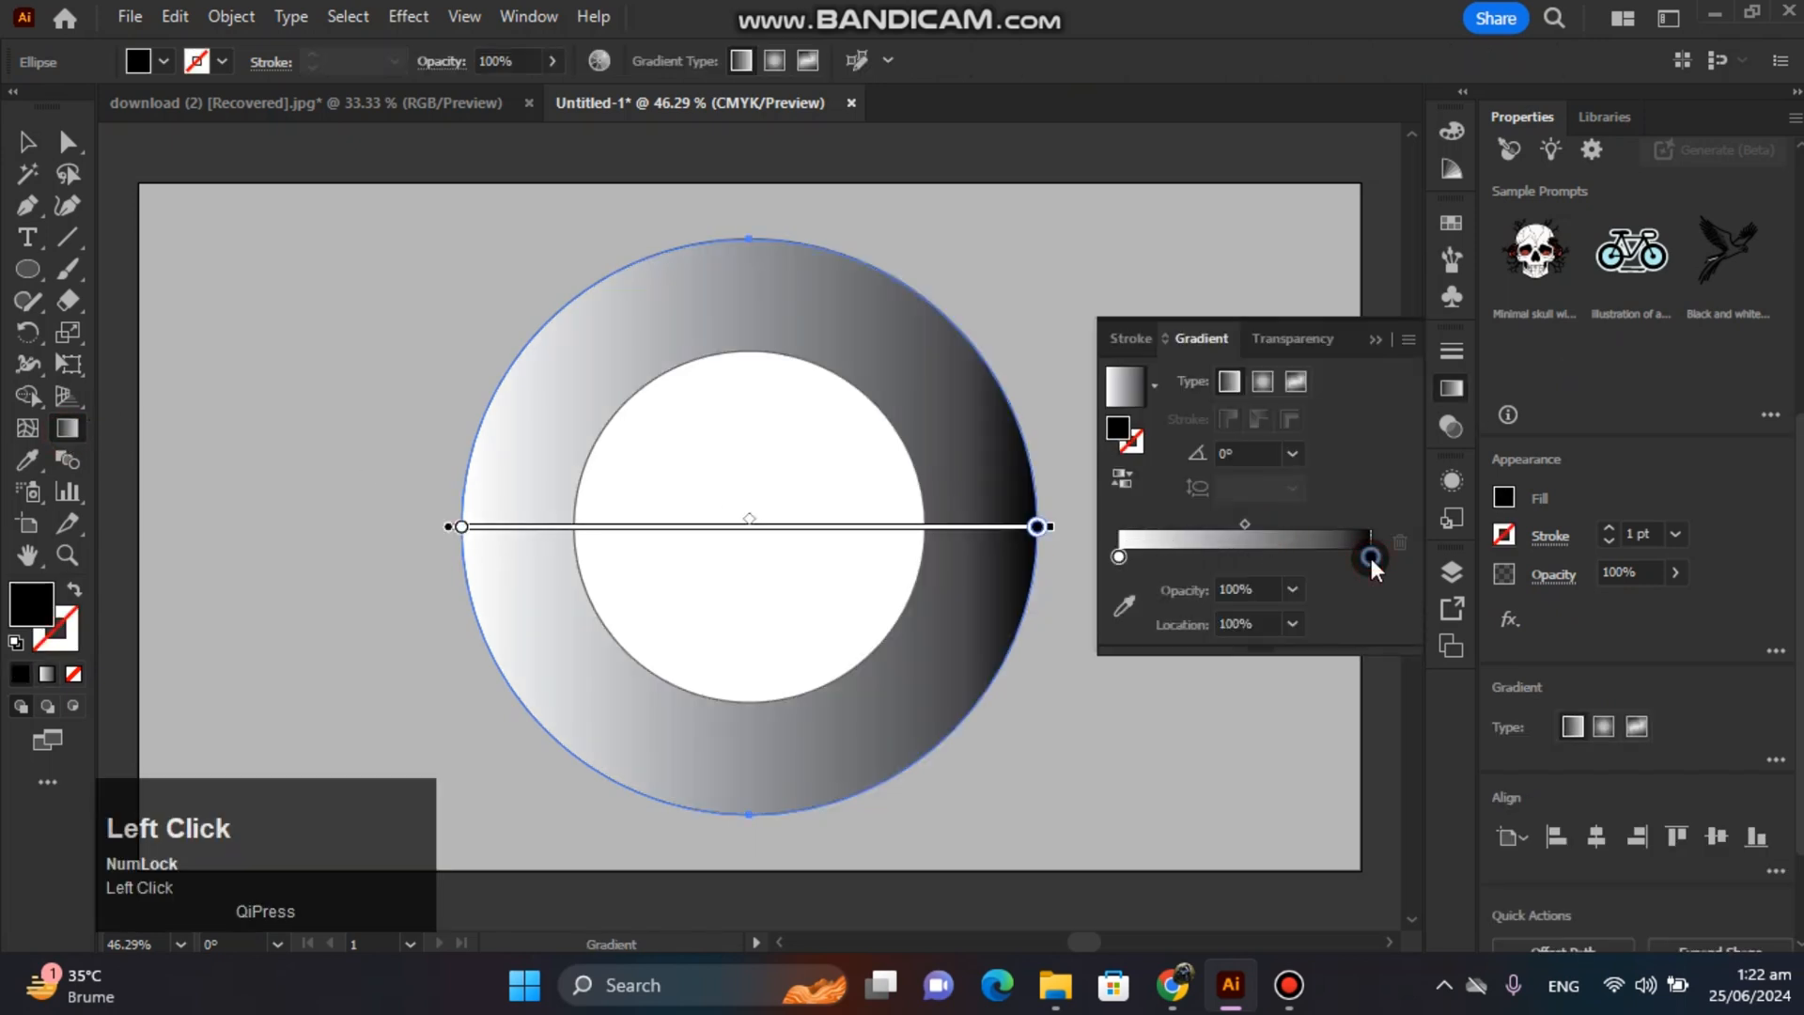
pyautogui.click(1030, 696)
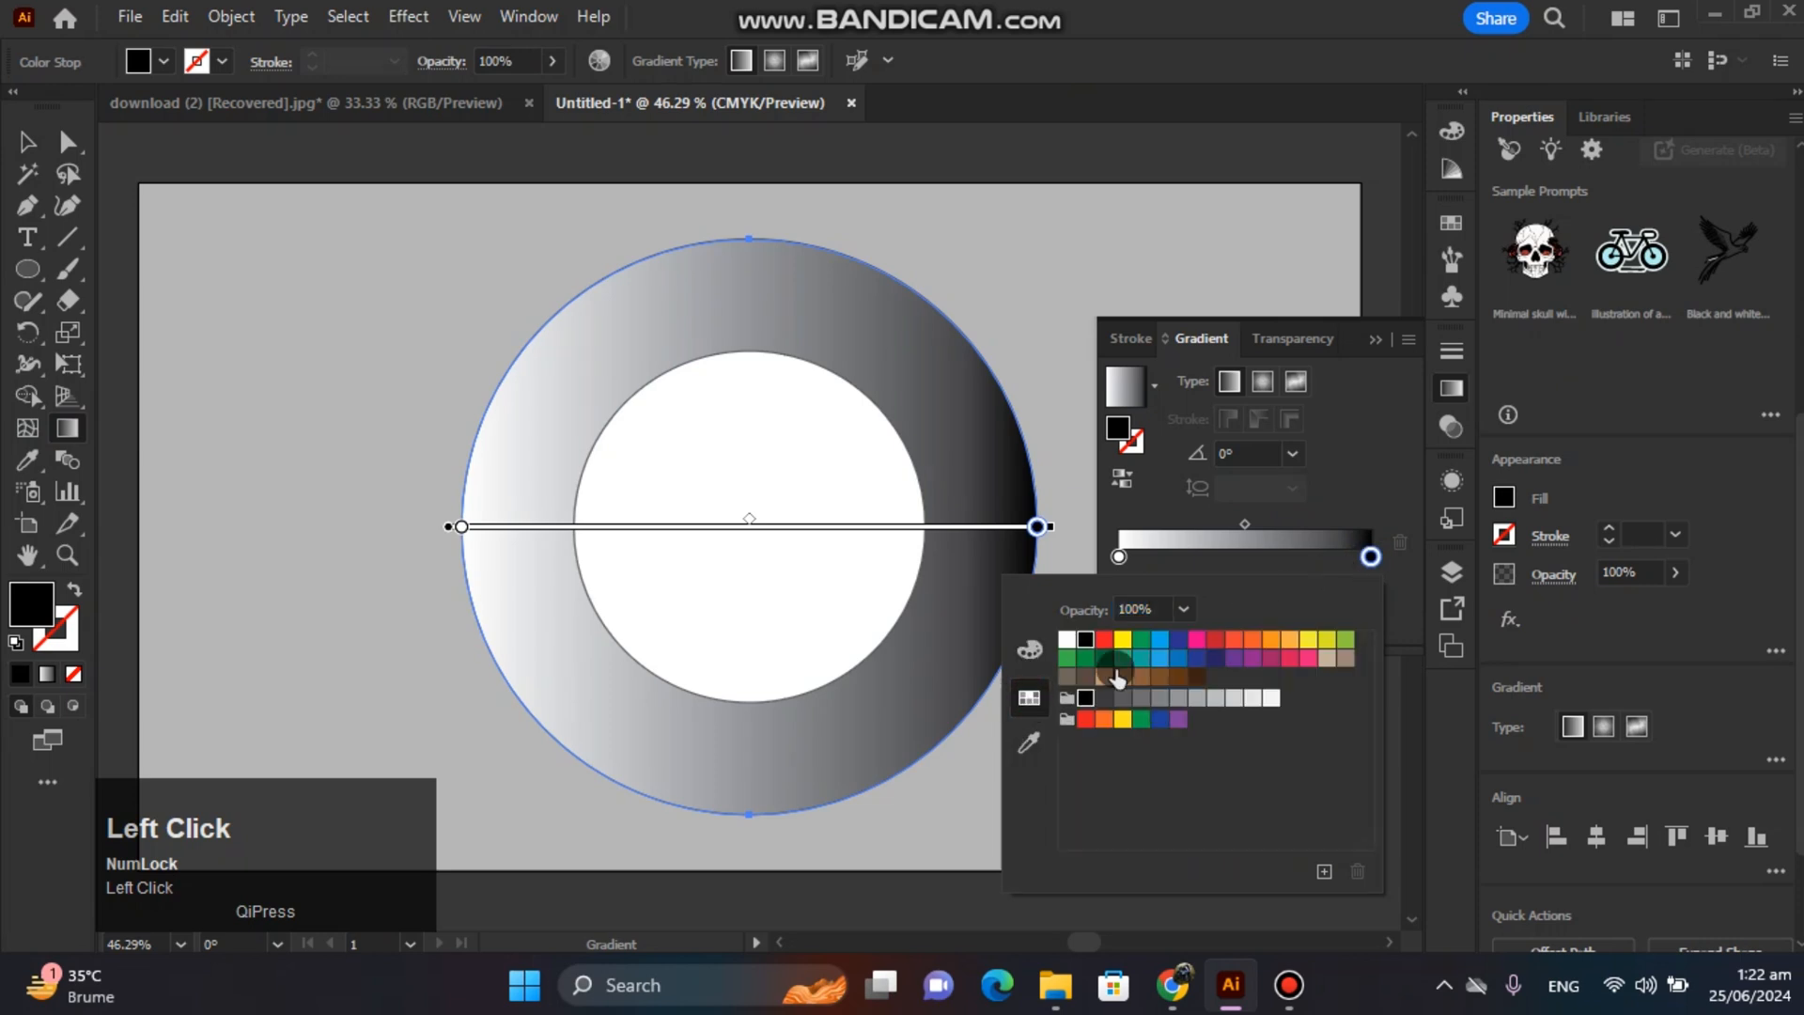
pyautogui.click(1135, 698)
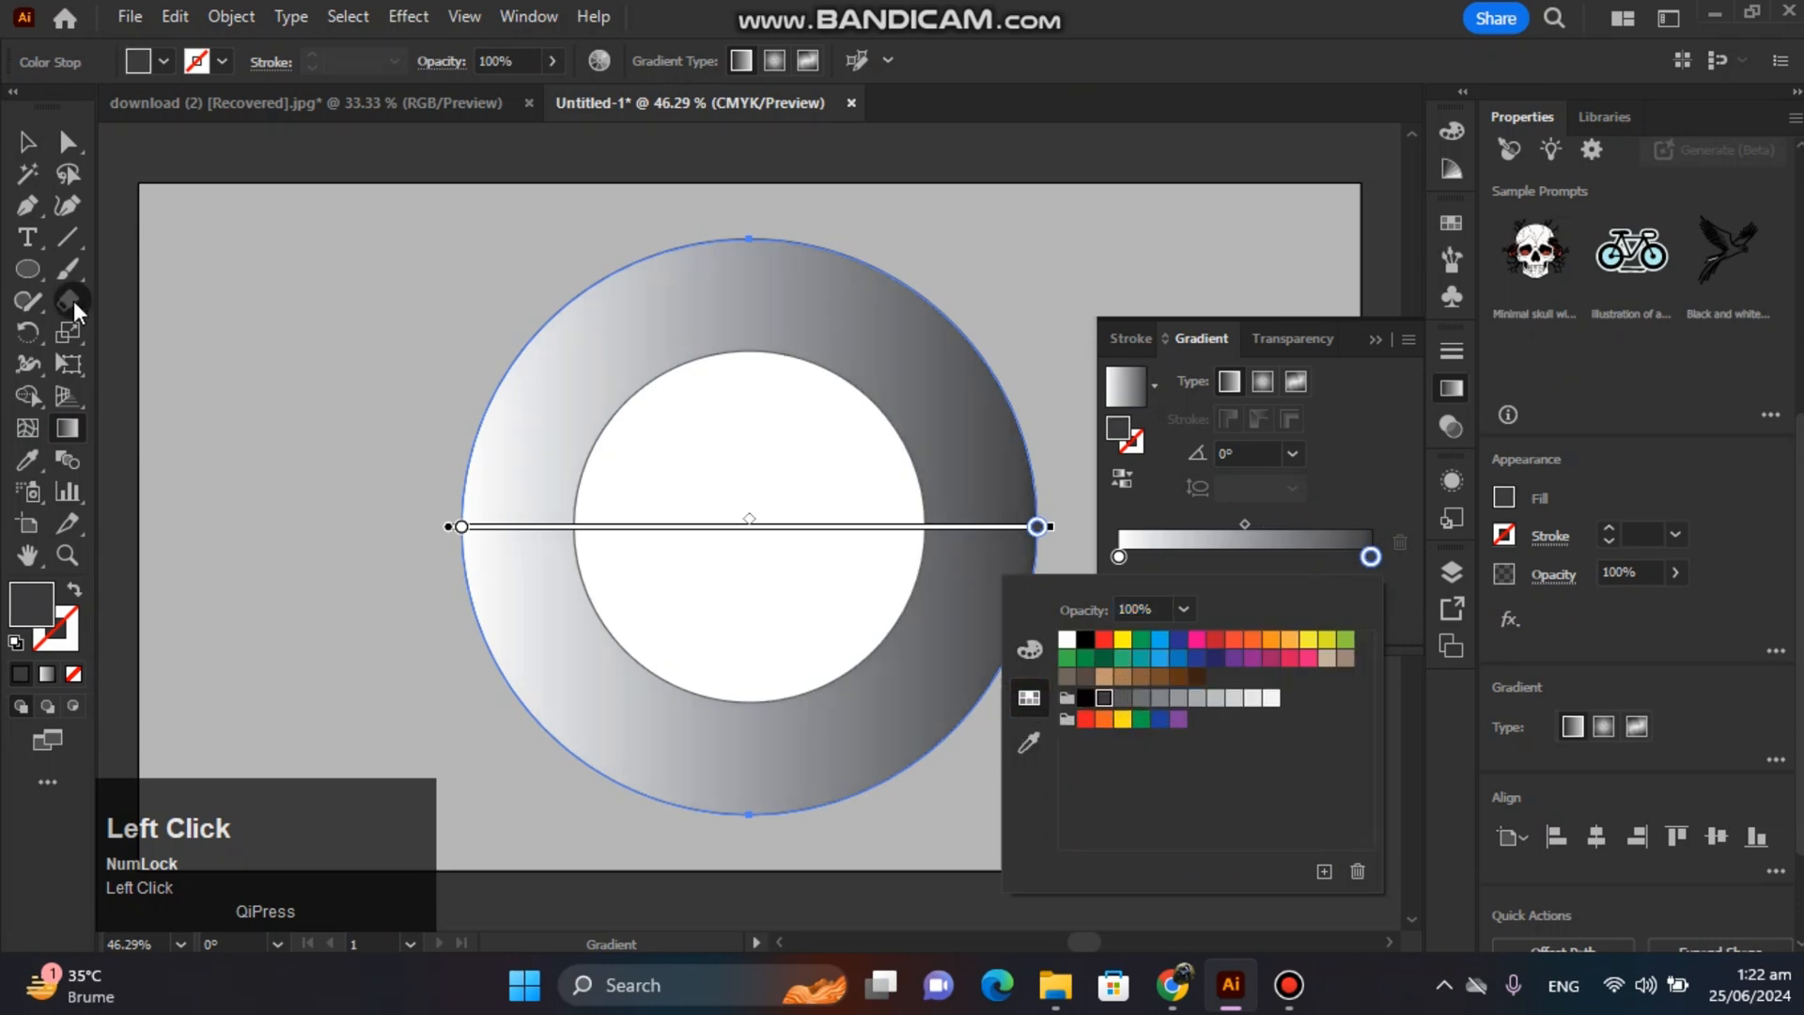
# Redirect the outer circle's gradient vertically at -90°, with white at the top and dark gray at the bottom
pyautogui.click(65, 434)
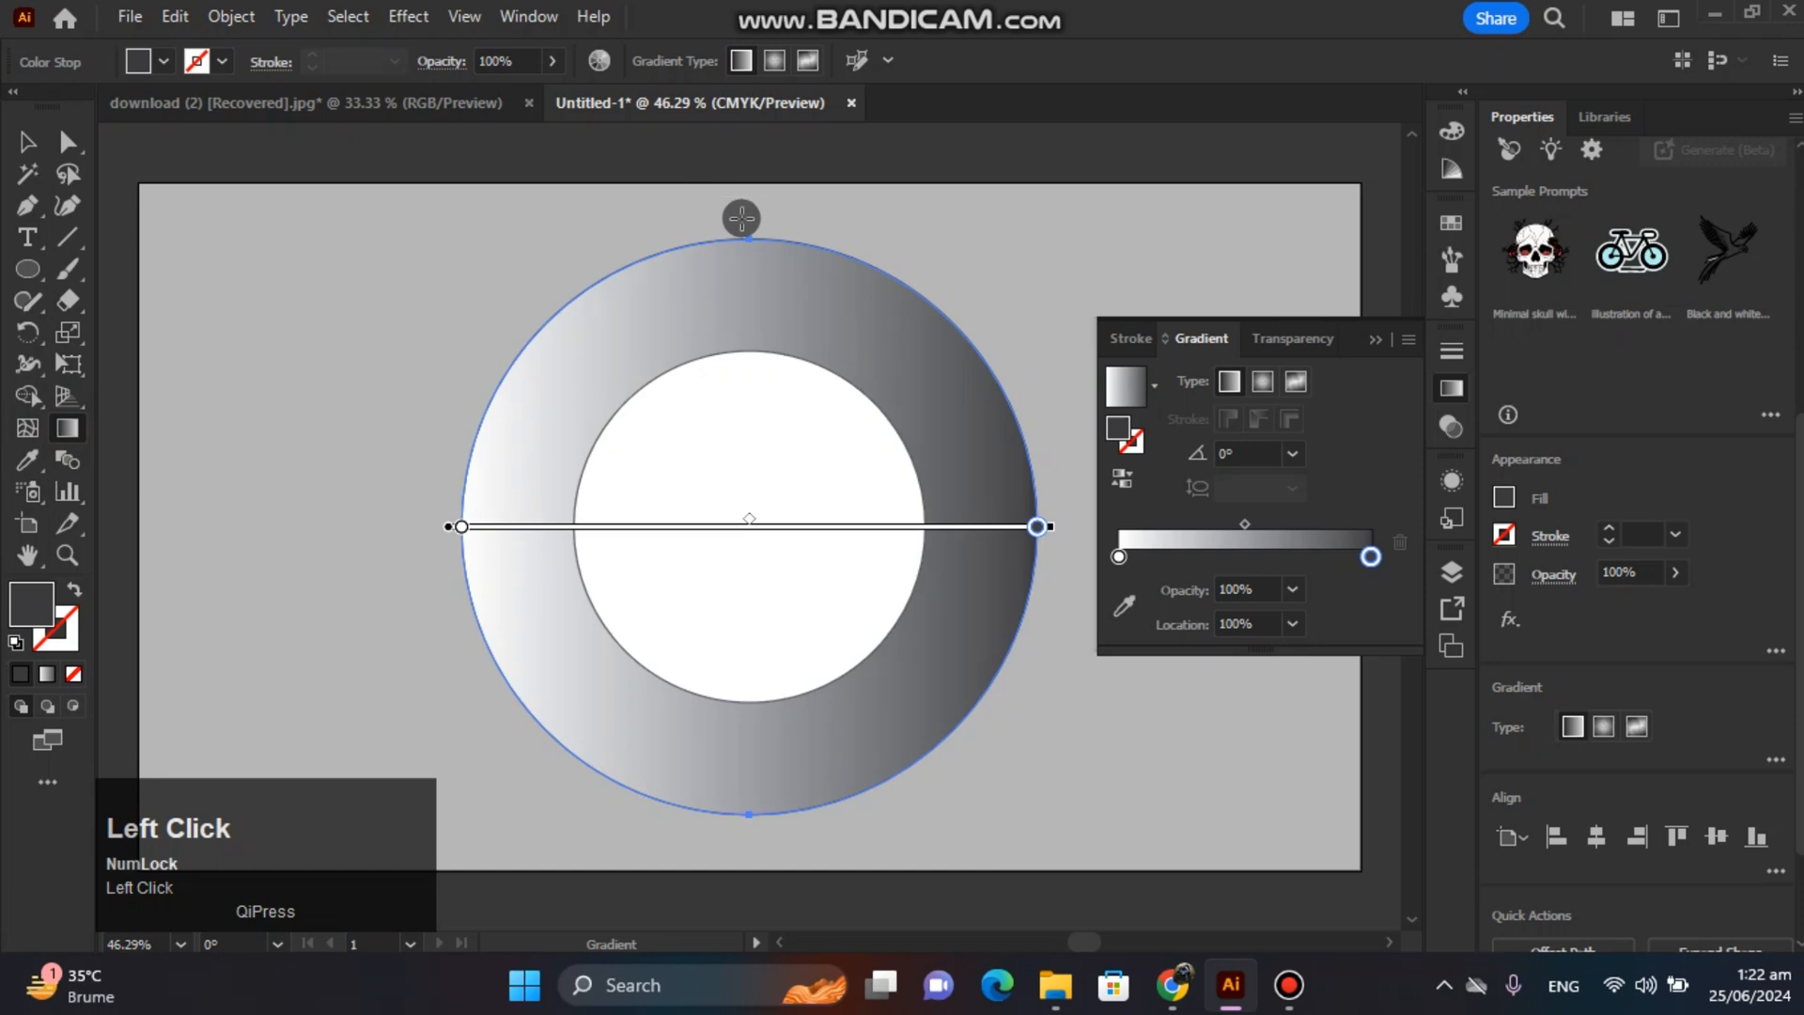
pyautogui.moveTo(745, 226); pyautogui.dragTo(759, 849)
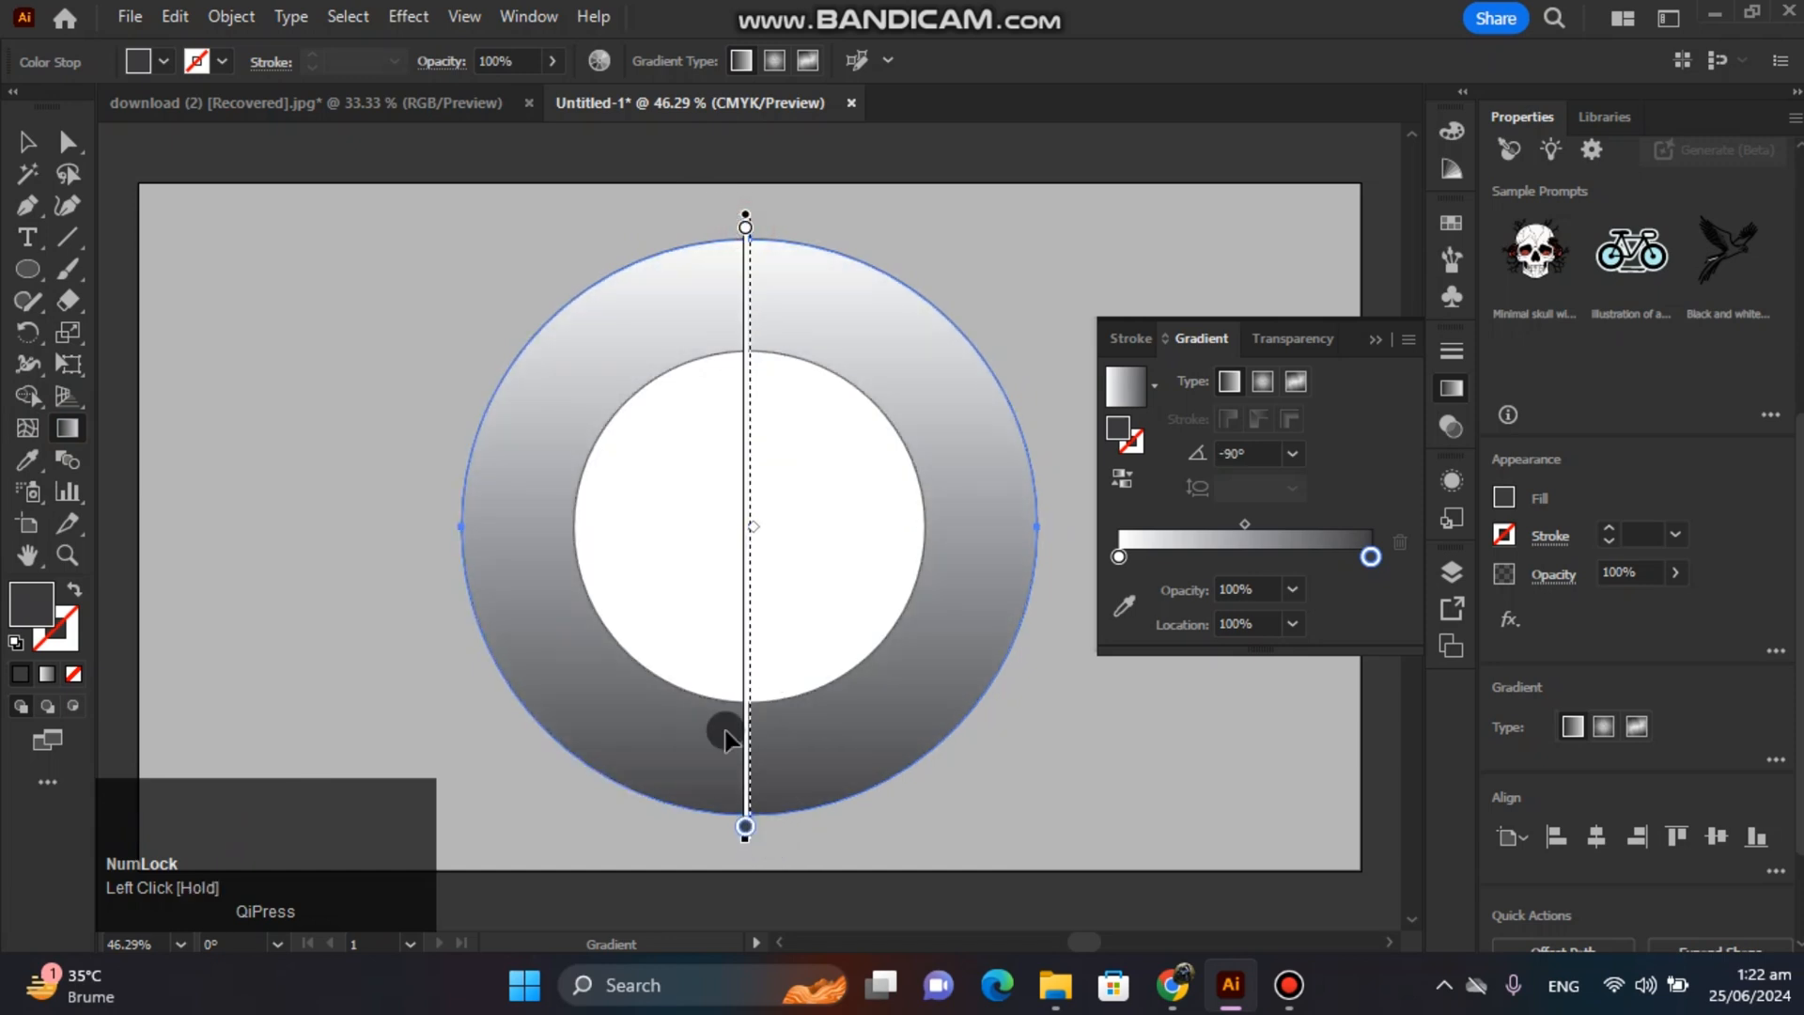
pyautogui.click(26, 140)
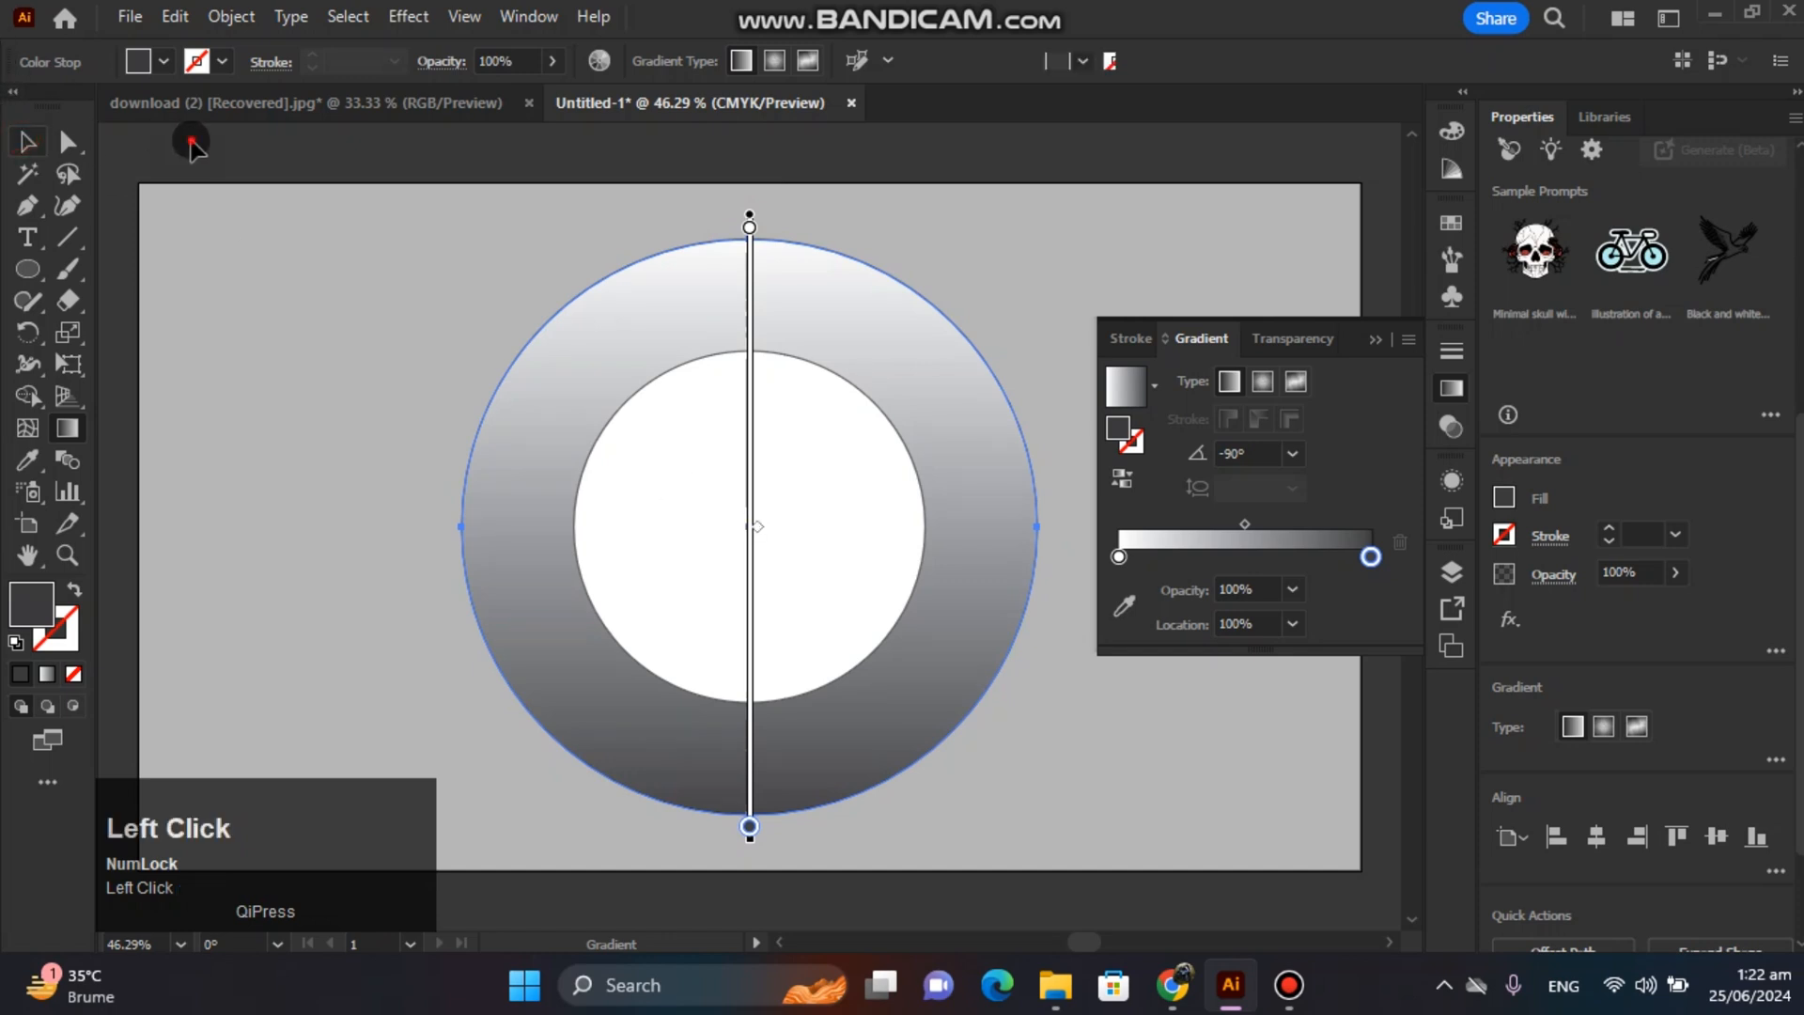
# Fill the inner circle with the same gradient at 90°, dark at the top, and shift its midpoint slightly toward the white end
pyautogui.click(799, 480)
pyautogui.click(1230, 535)
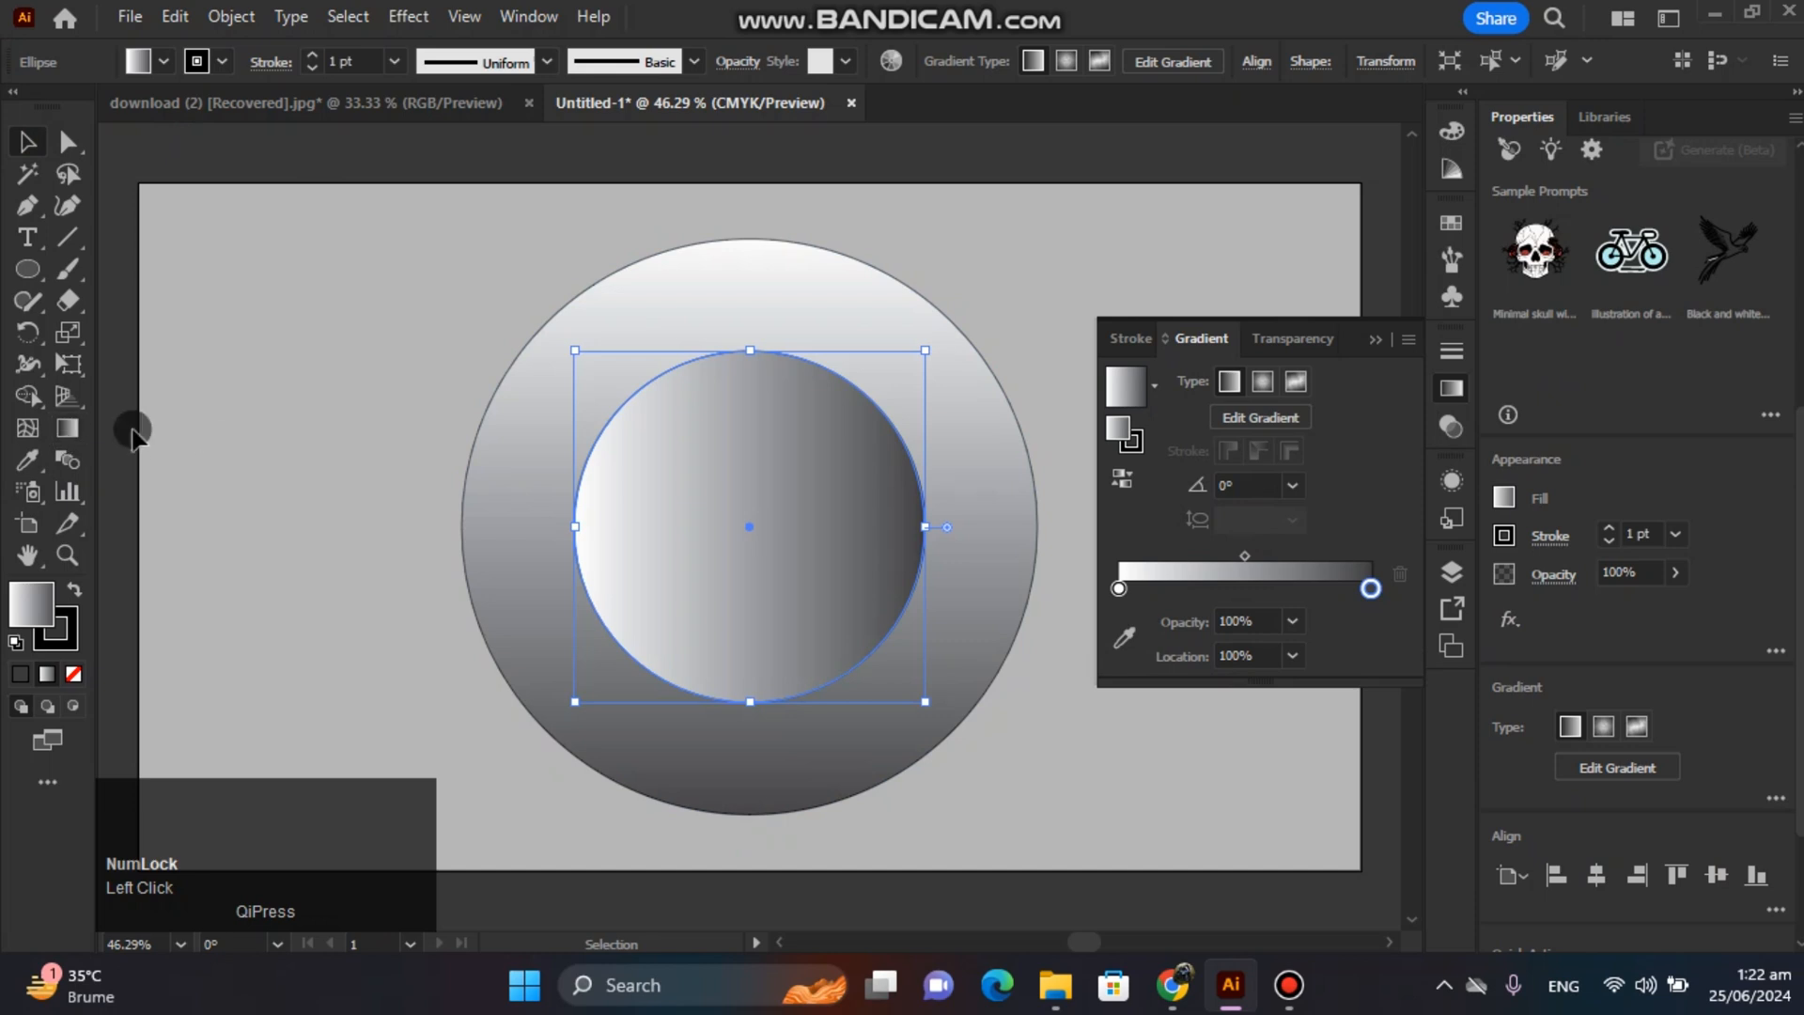
pyautogui.click(66, 431)
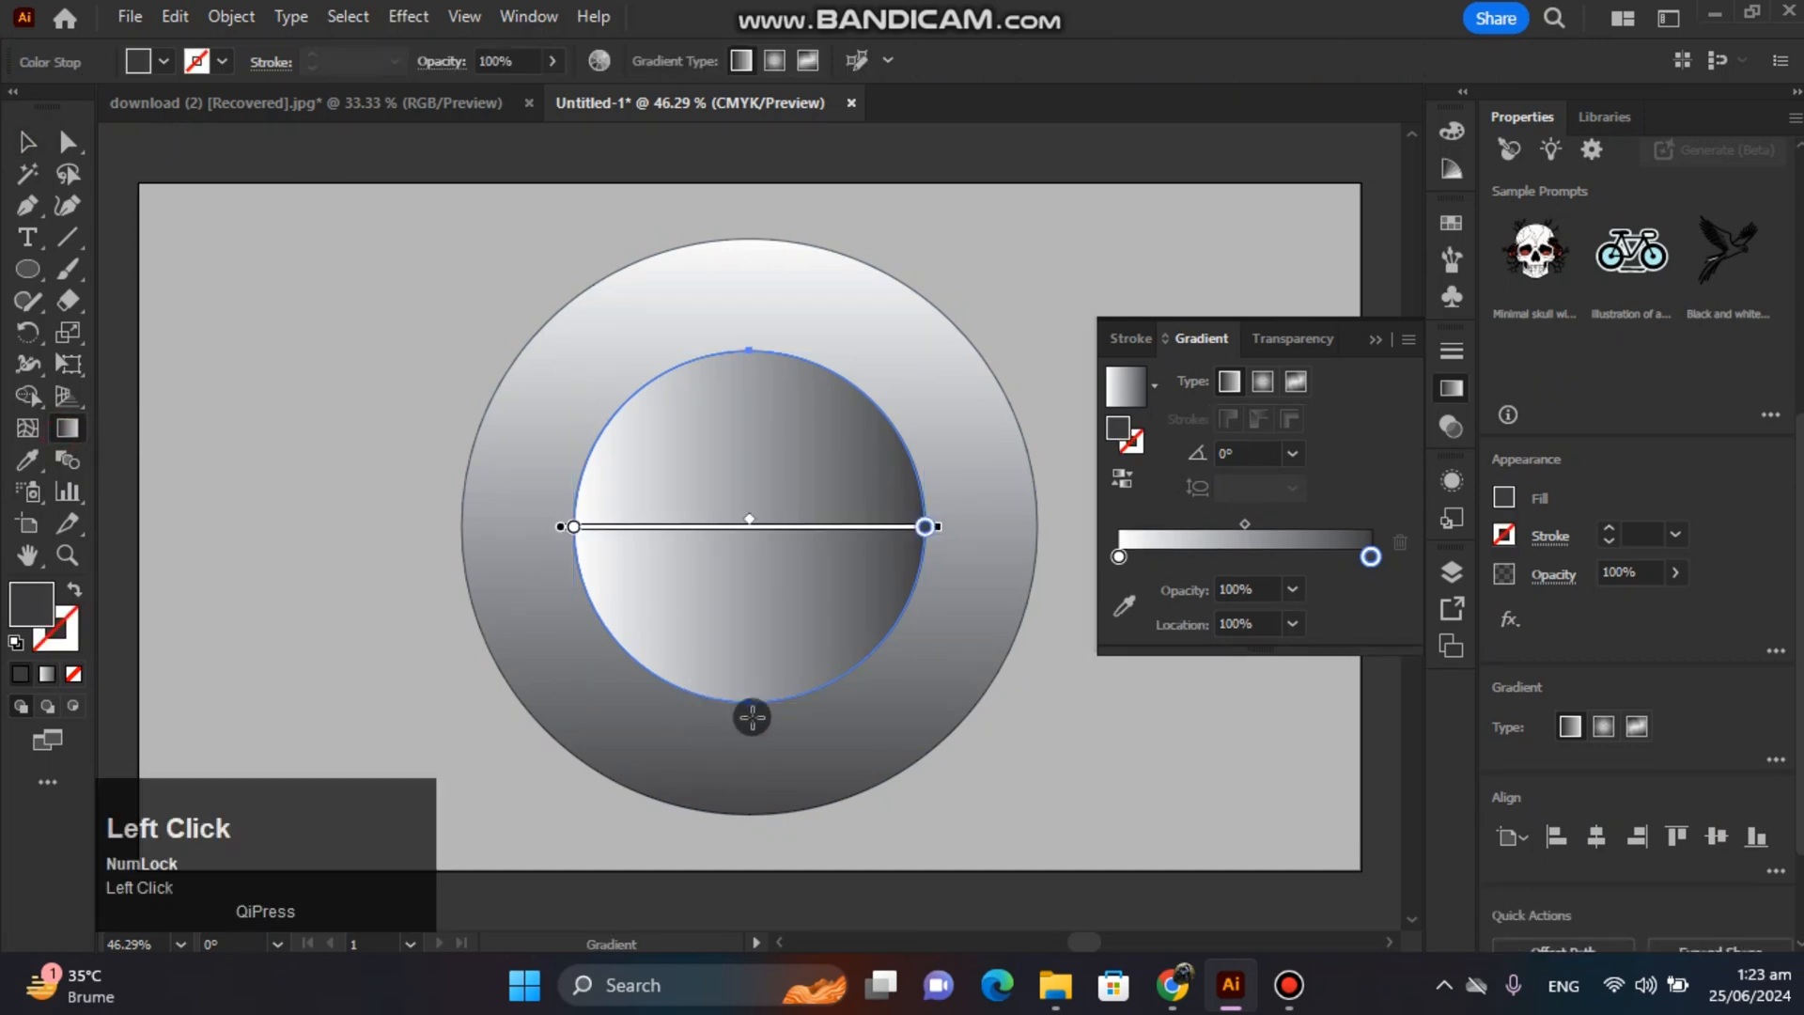
pyautogui.moveTo(751, 717); pyautogui.dragTo(747, 329)
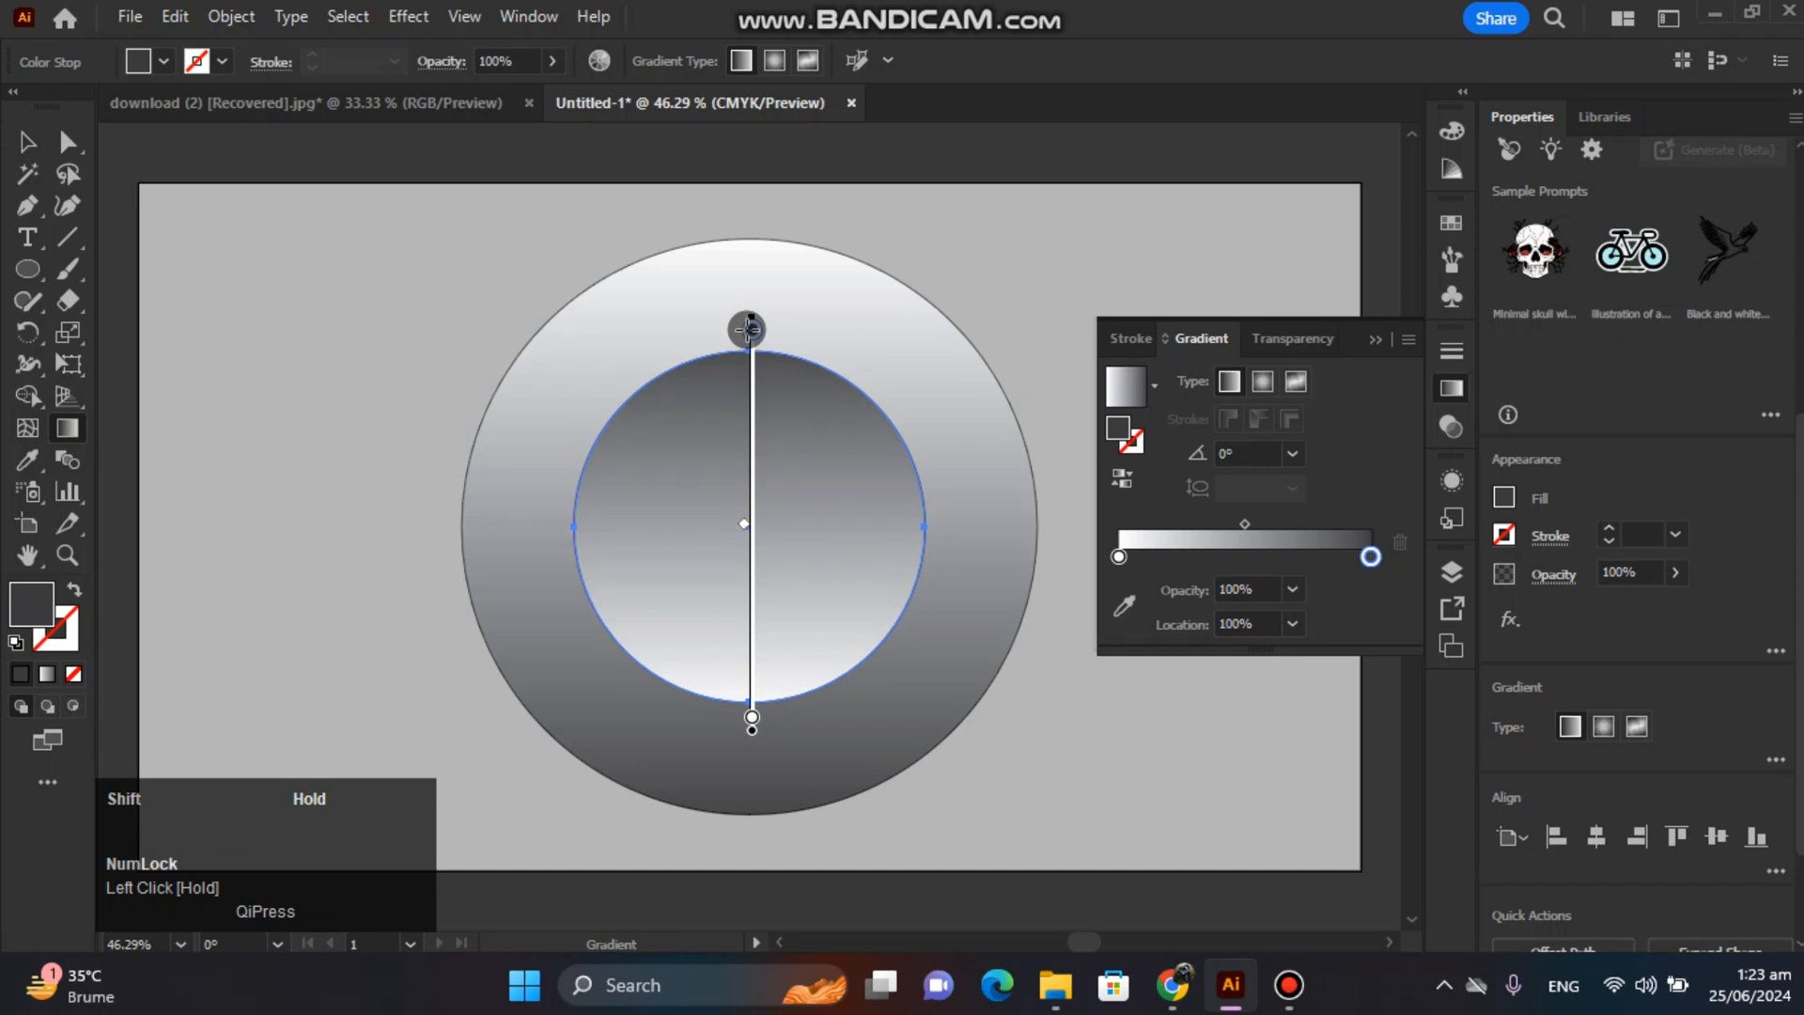
pyautogui.moveTo(743, 504); pyautogui.dragTo(743, 560)
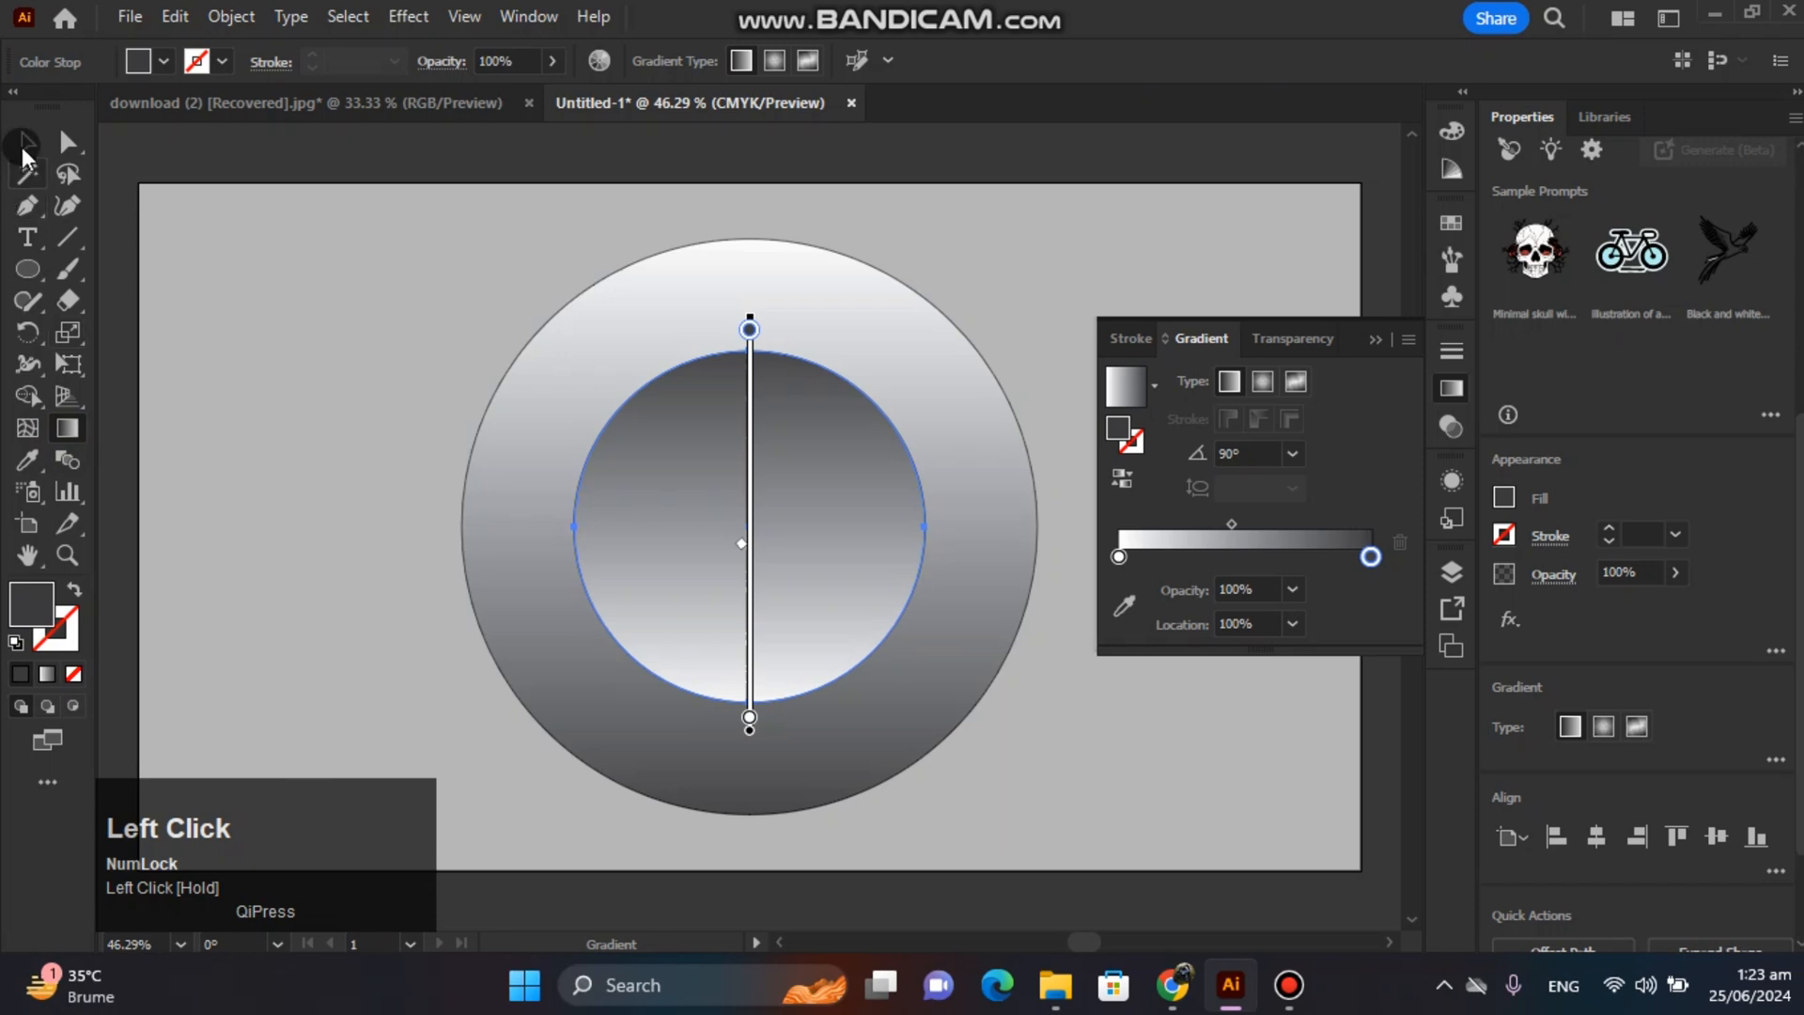
pyautogui.click(28, 142)
# Shift the outer circle's gradient midpoint to about 43.3% and collapse the gradient settings
pyautogui.click(588, 693)
pyautogui.click(989, 707)
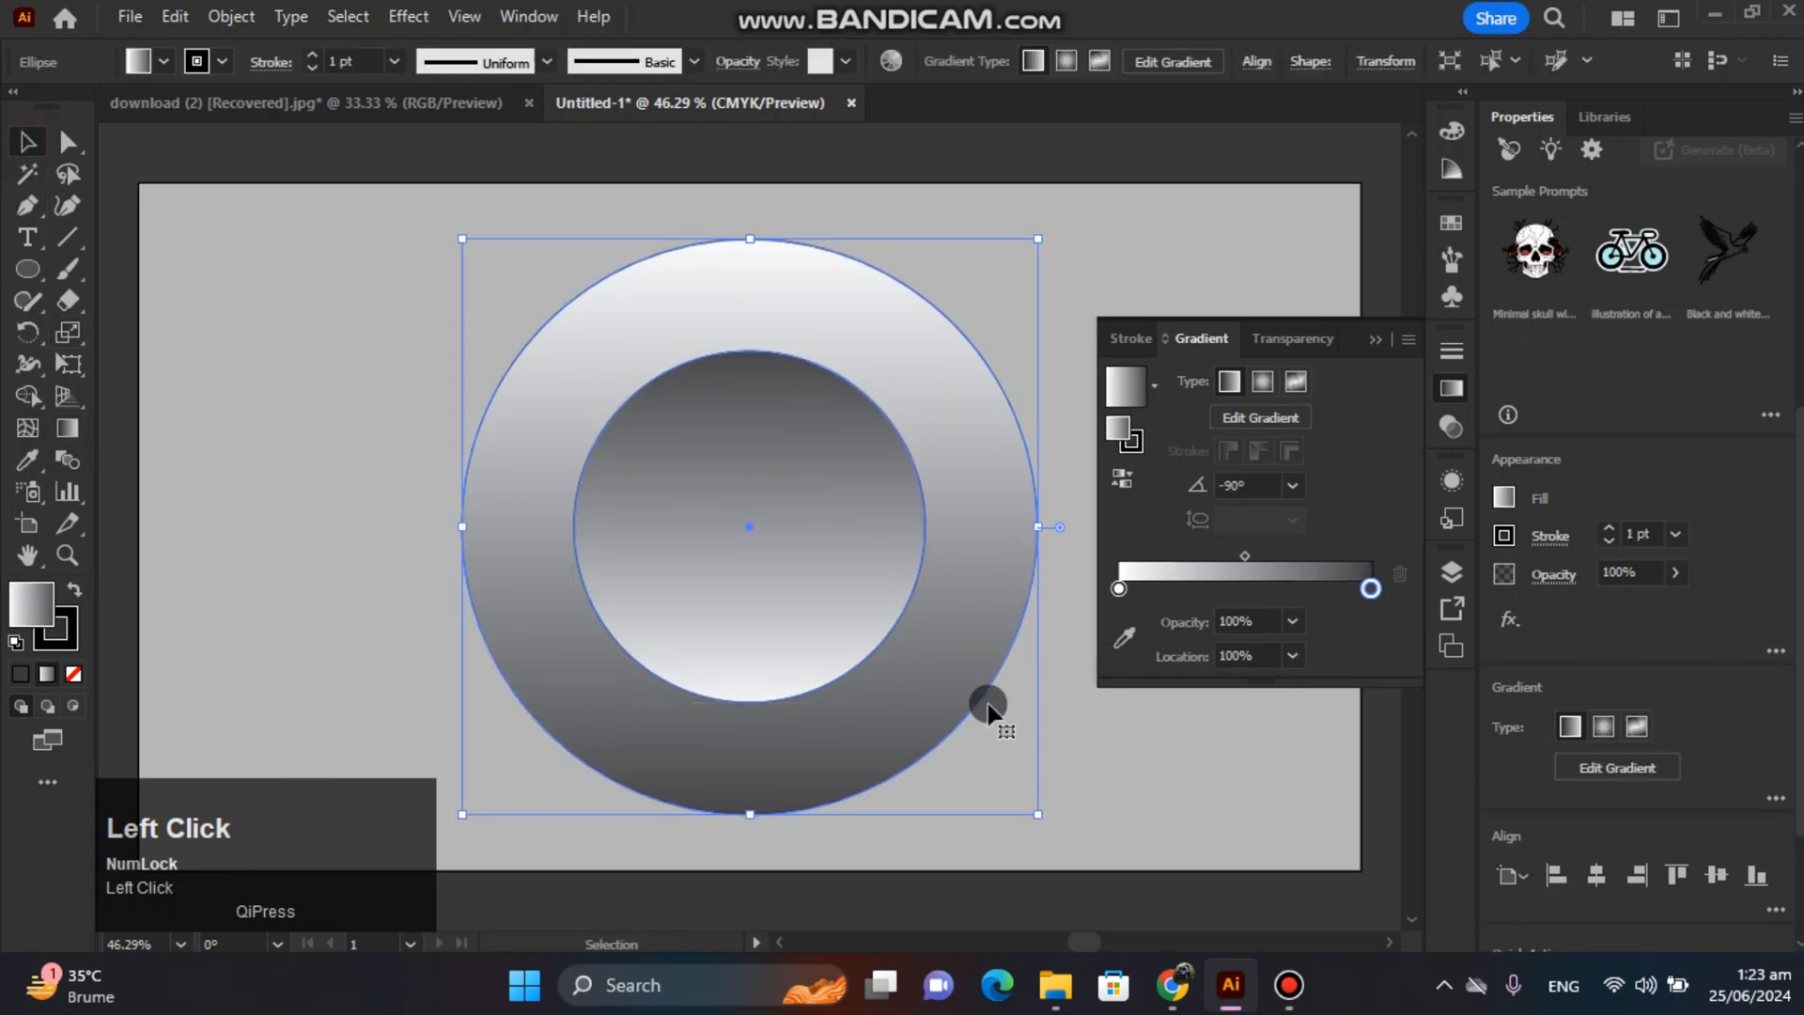
pyautogui.moveTo(1244, 555); pyautogui.dragTo(1228, 555)
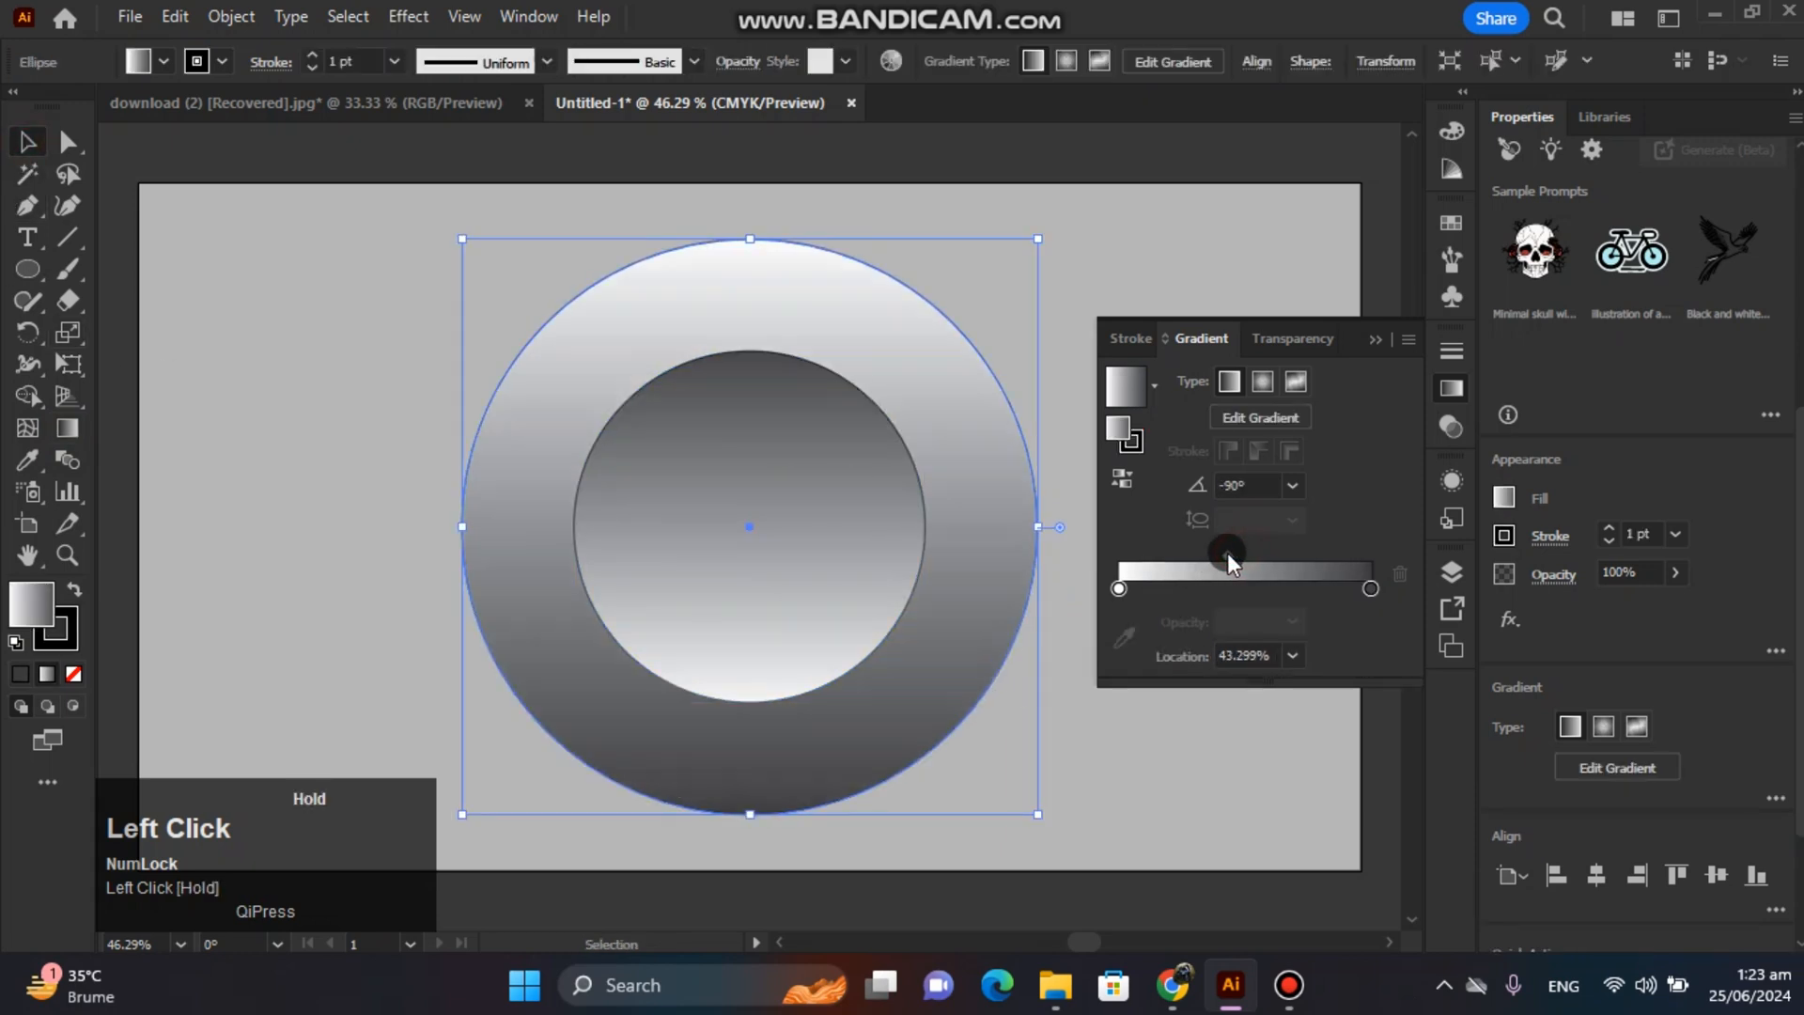
pyautogui.click(663, 296)
pyautogui.click(459, 158)
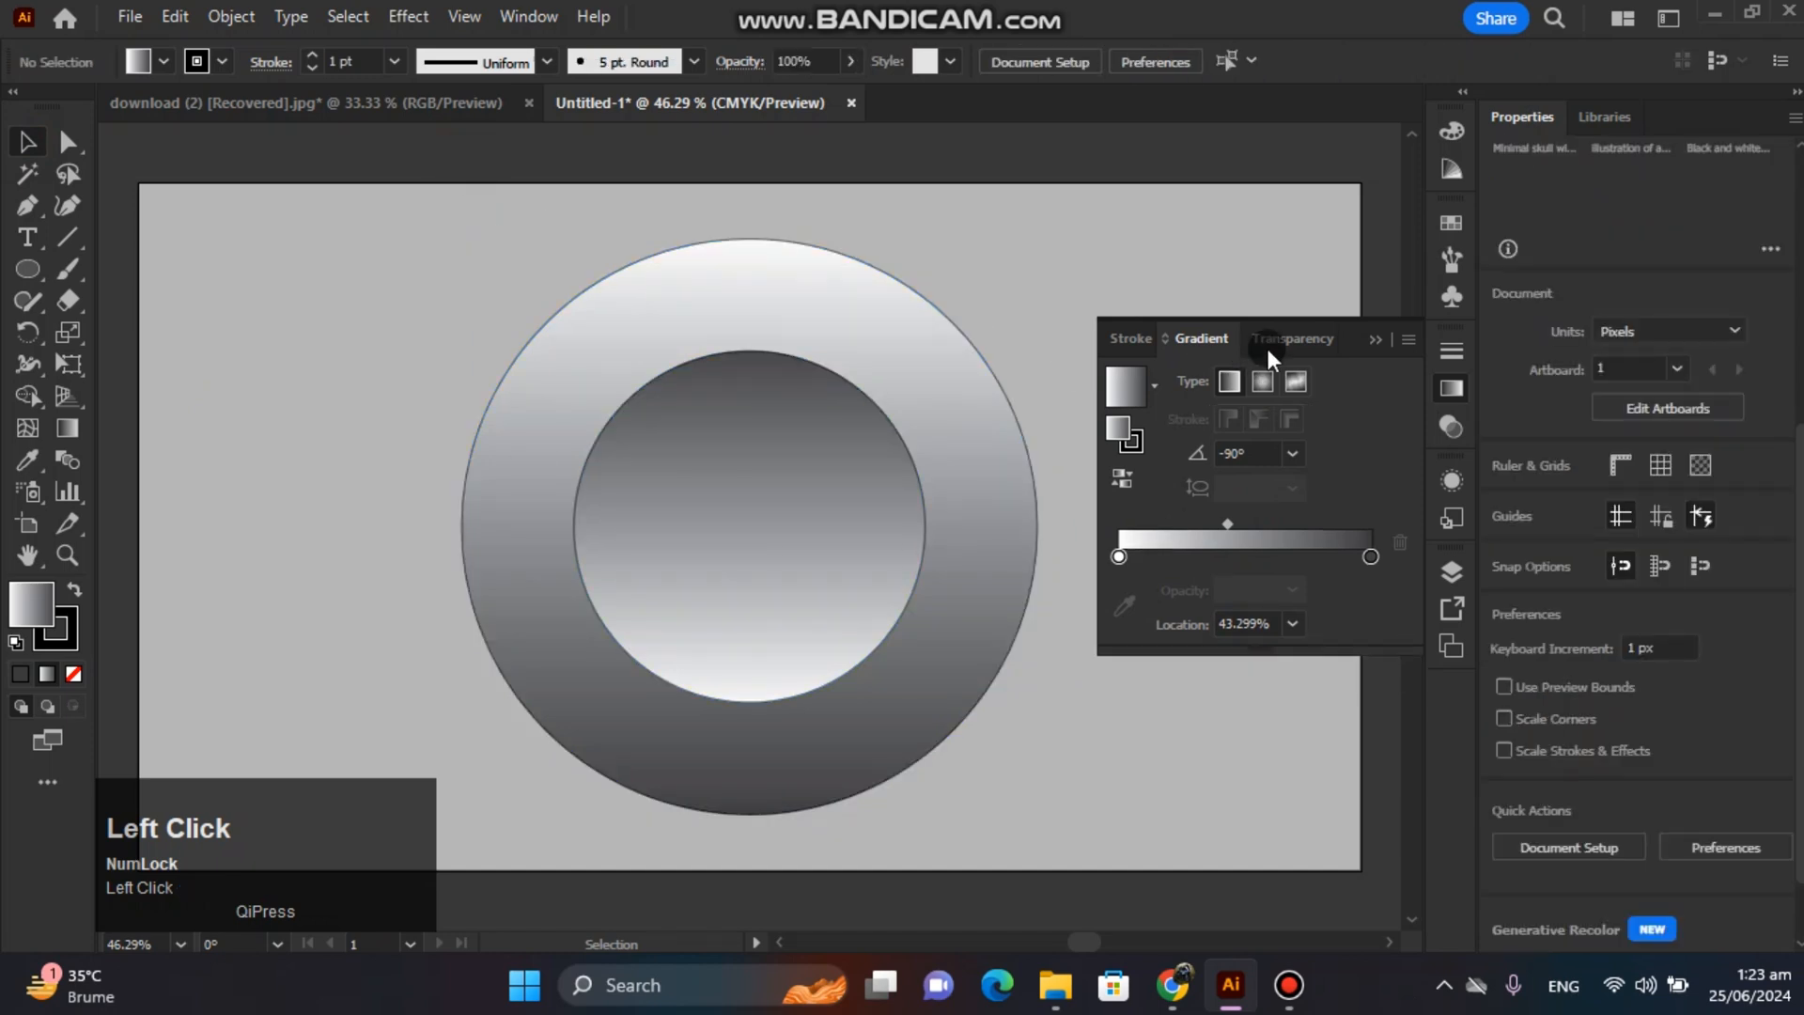
pyautogui.click(1374, 340)
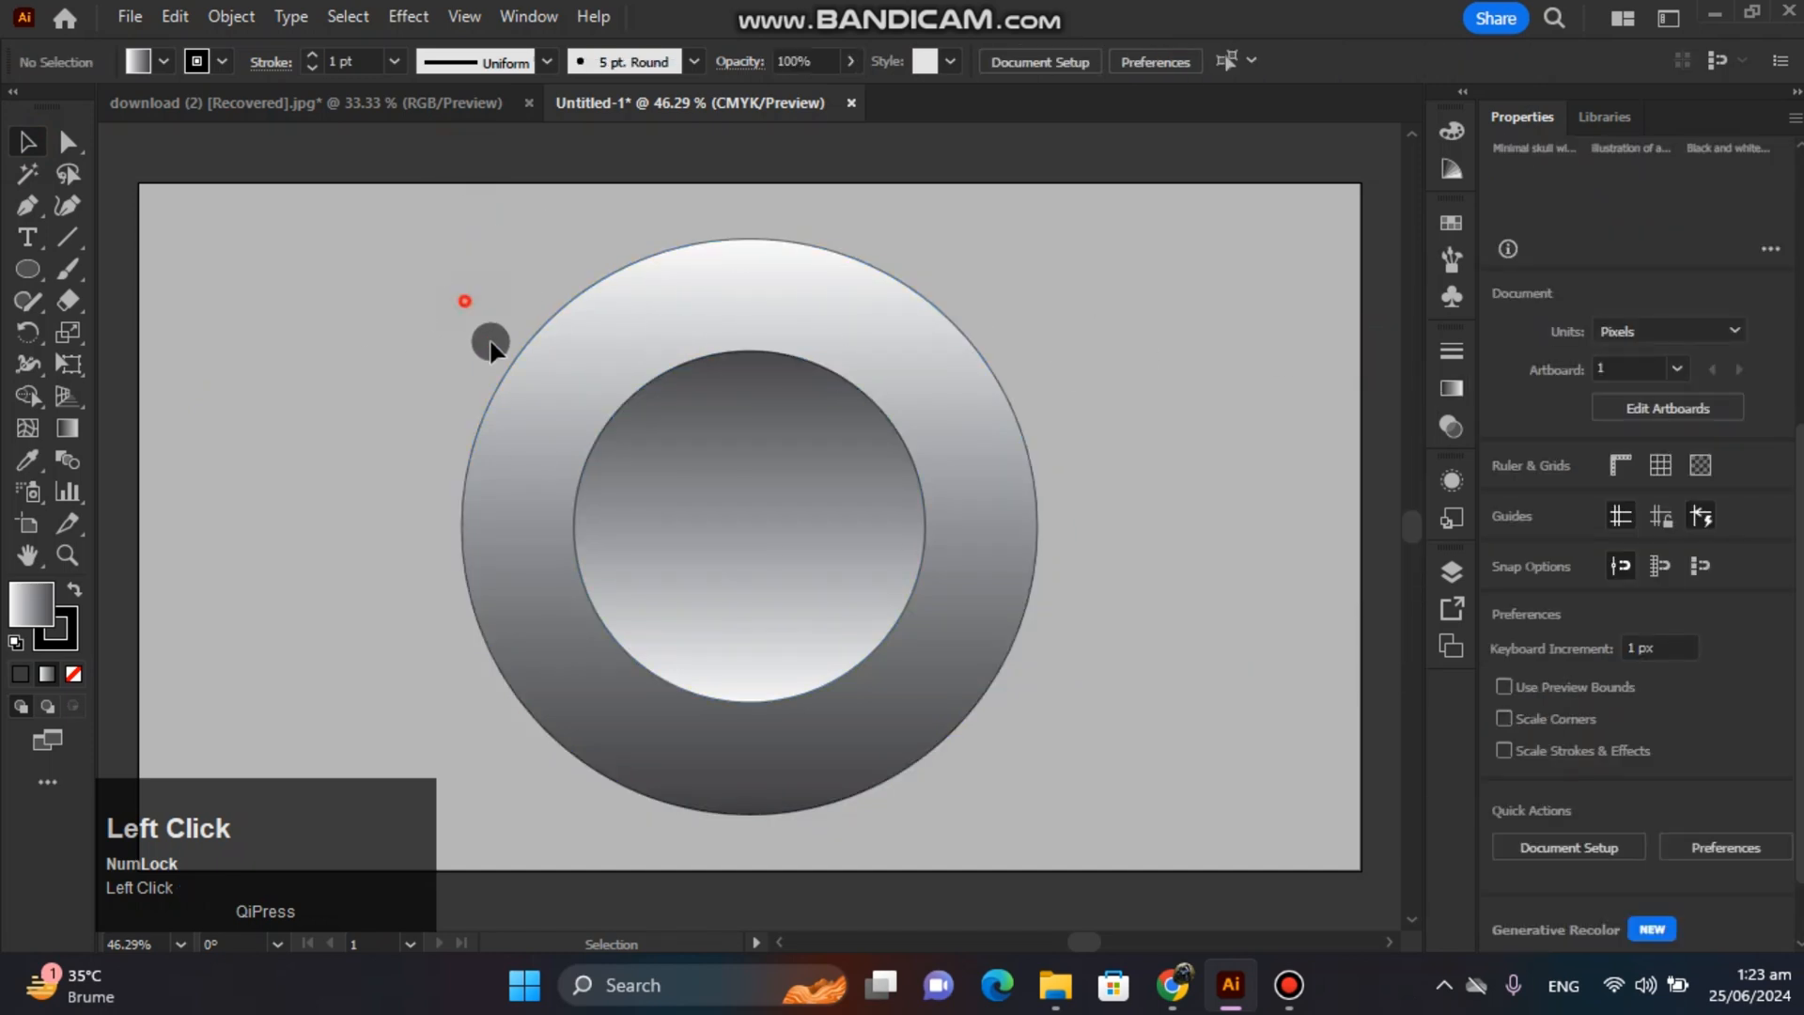
# Move both concentric circles together toward the right side of the artboard, keeping them level
pyautogui.click(878, 592)
pyautogui.moveTo(762, 540); pyautogui.dragTo(887, 537)
pyautogui.click(681, 150)
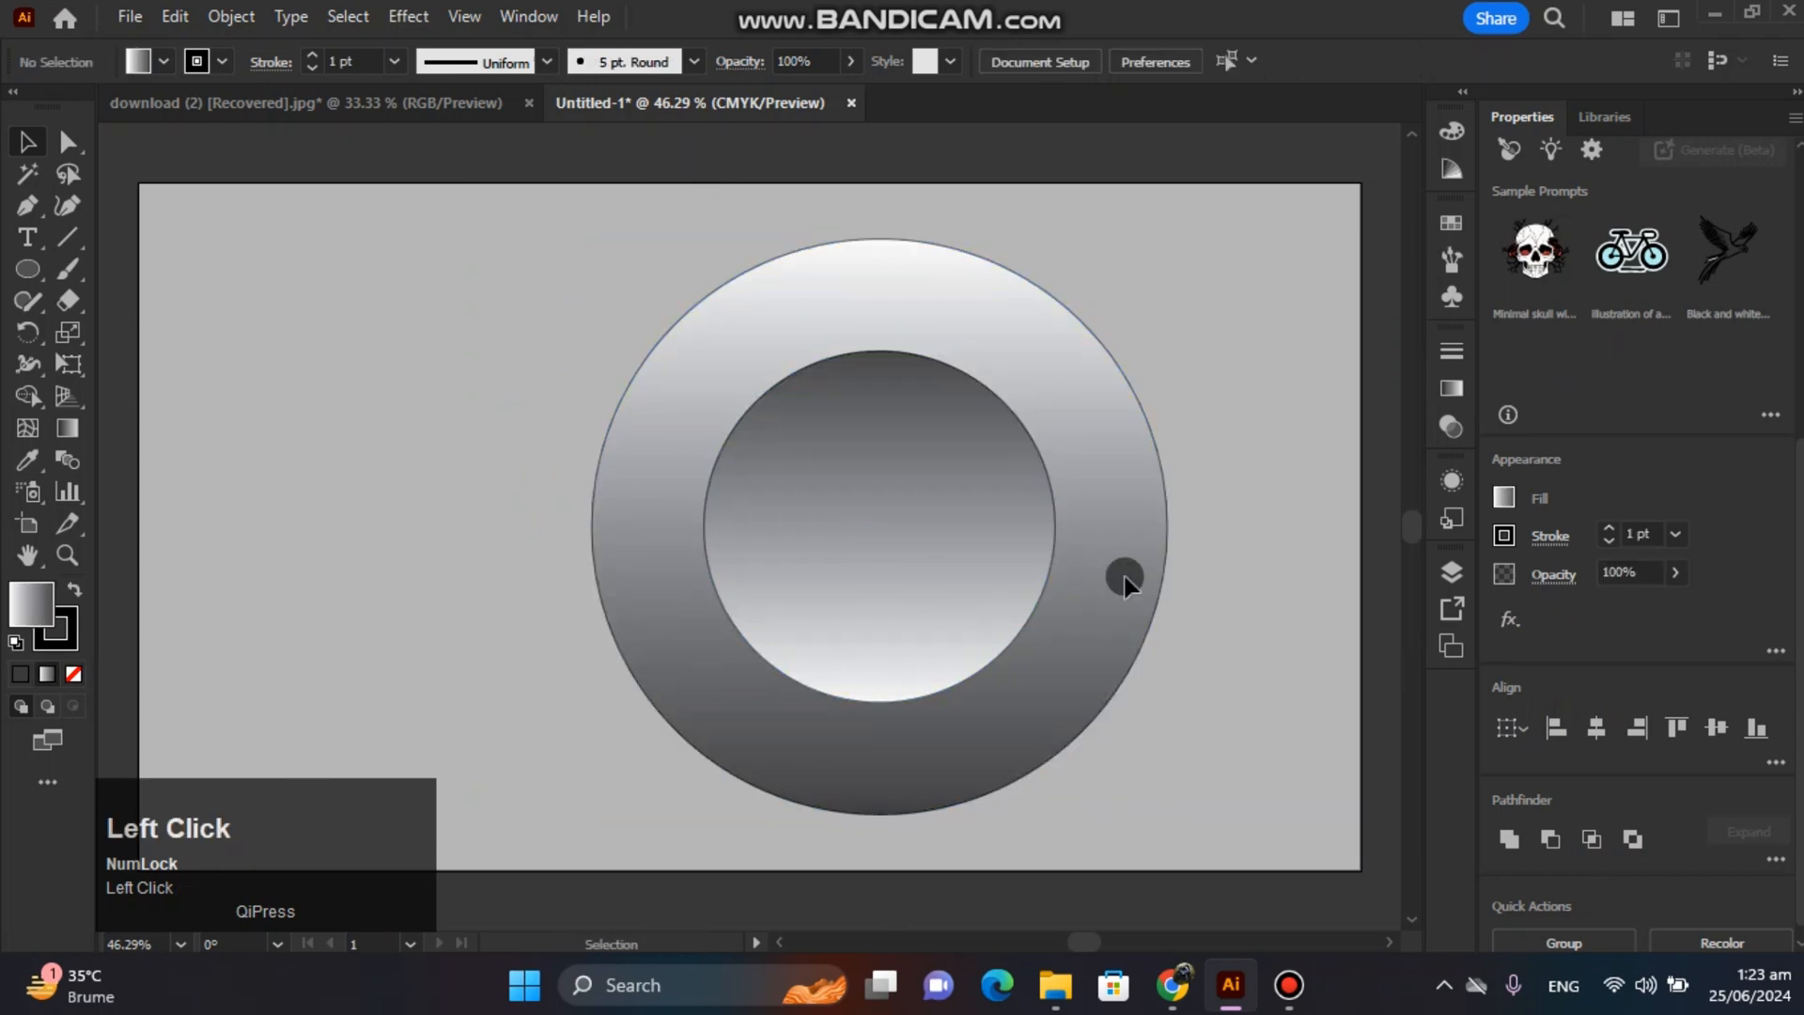
# Draw a small gradient-filled circle in the empty upper-left area of the artboard with the Ellipse tool
pyautogui.rightClick(26, 273)
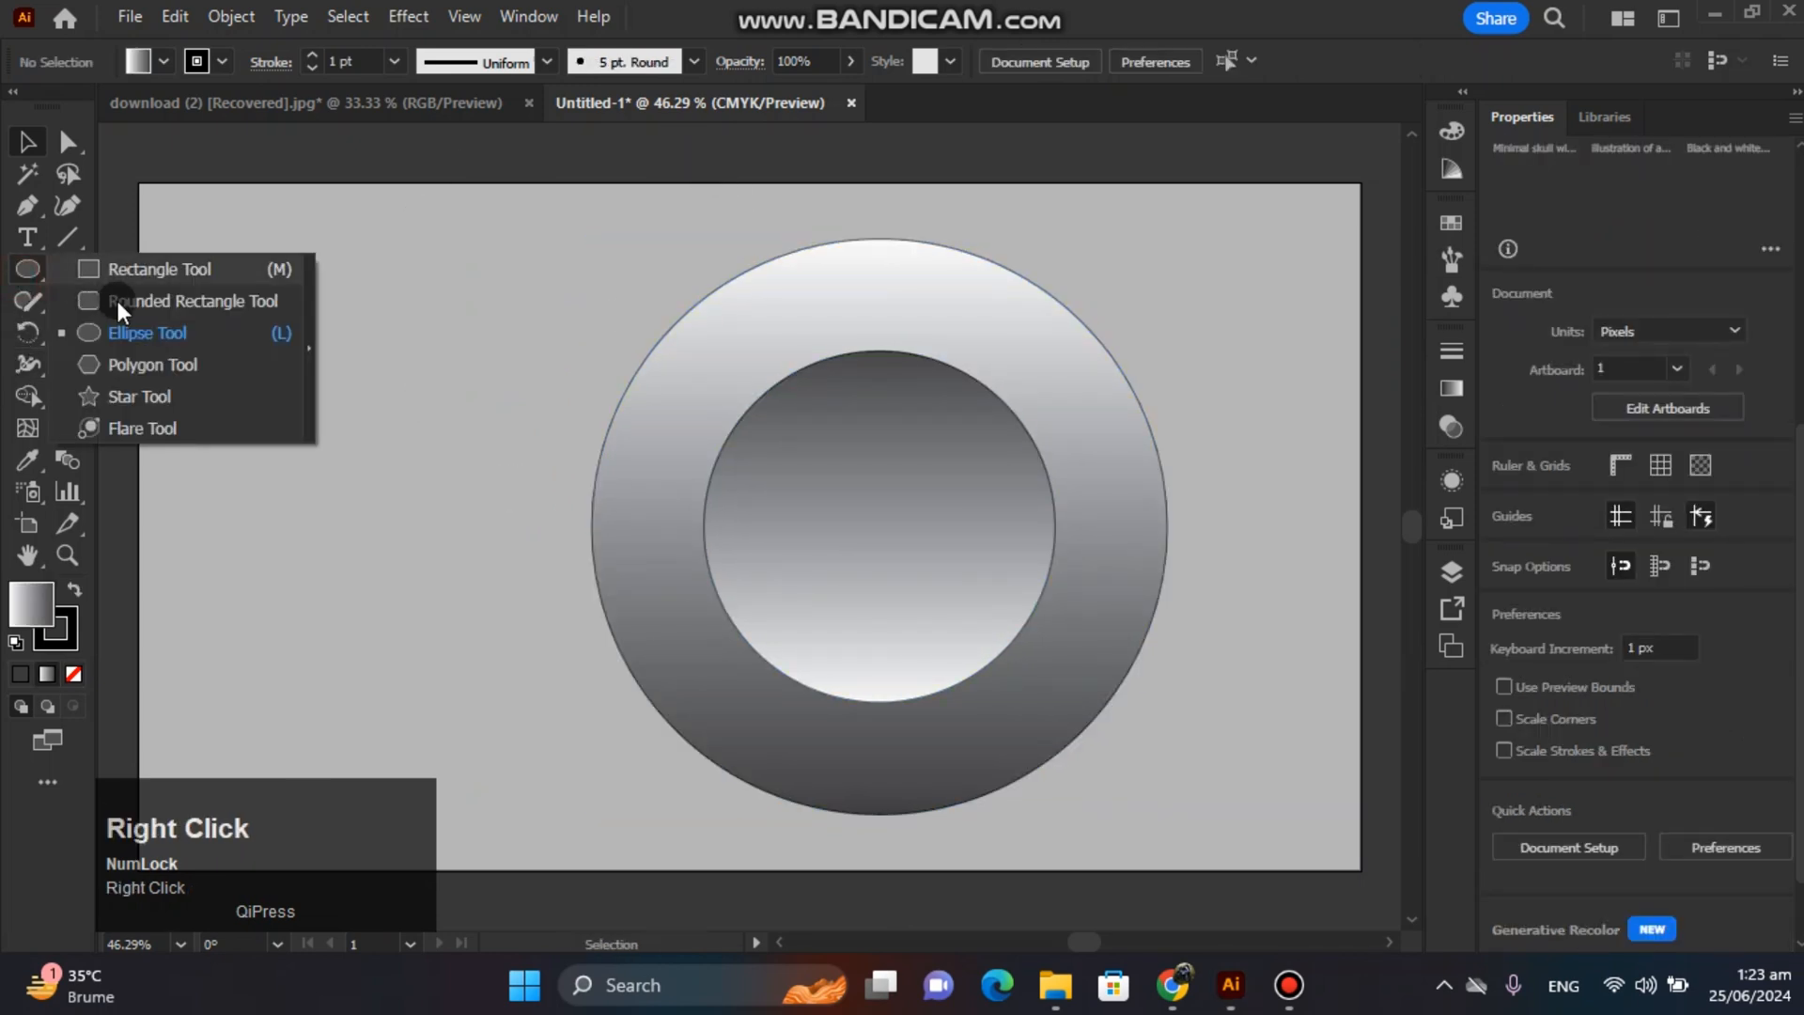
pyautogui.click(131, 335)
pyautogui.moveTo(341, 401); pyautogui.dragTo(435, 503)
pyautogui.click(25, 142)
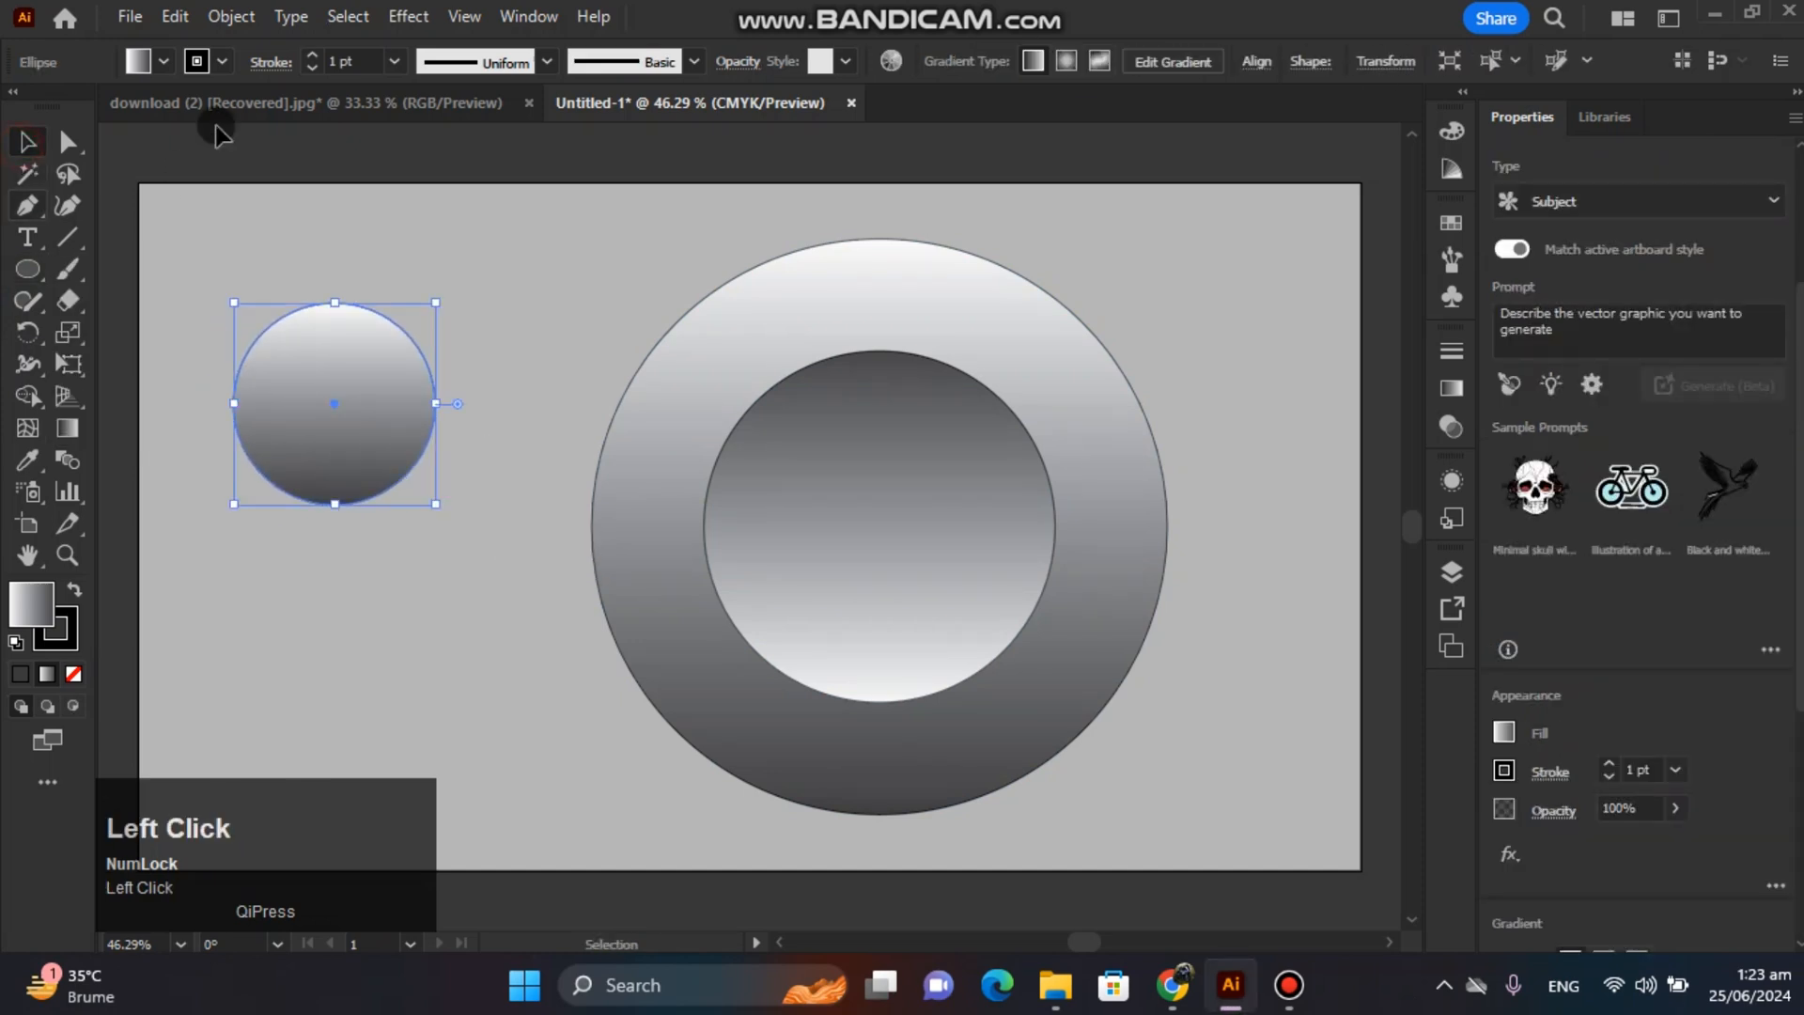
# Paste a copy of the small circle in front and shrink it about its center to form a narrow outer rim
pyautogui.click(179, 16)
pyautogui.click(240, 141)
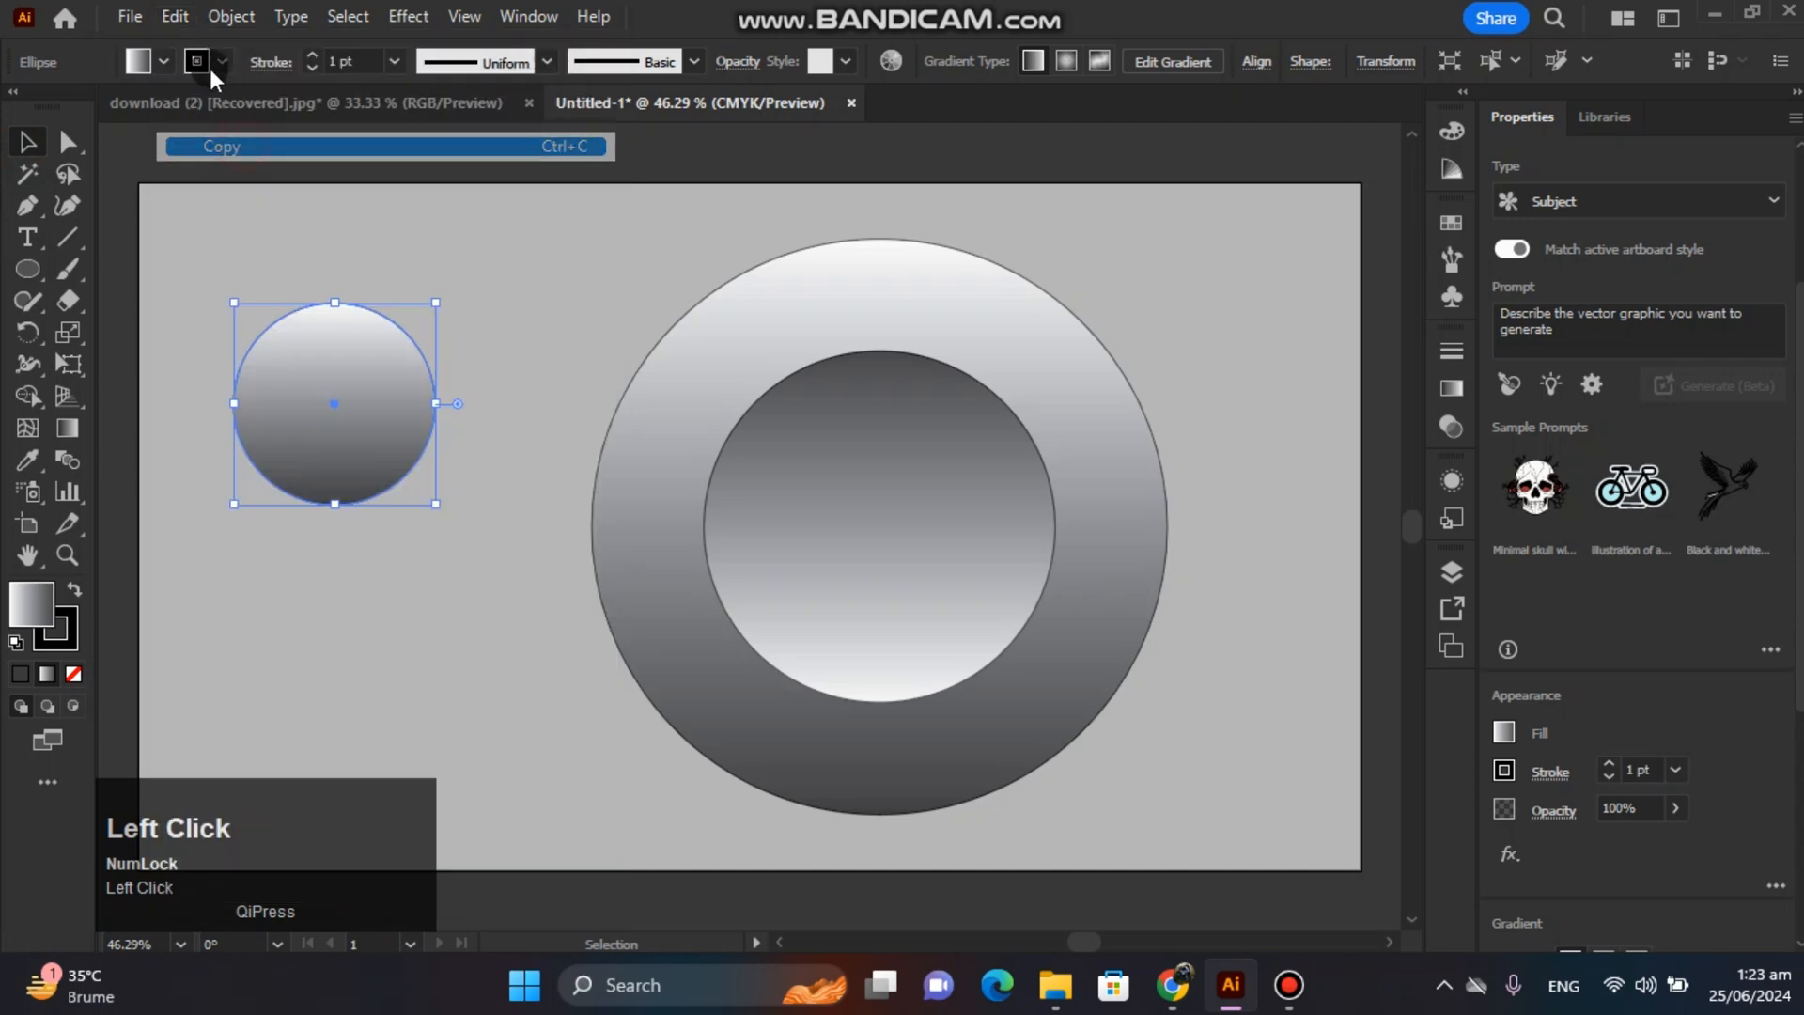
pyautogui.click(179, 14)
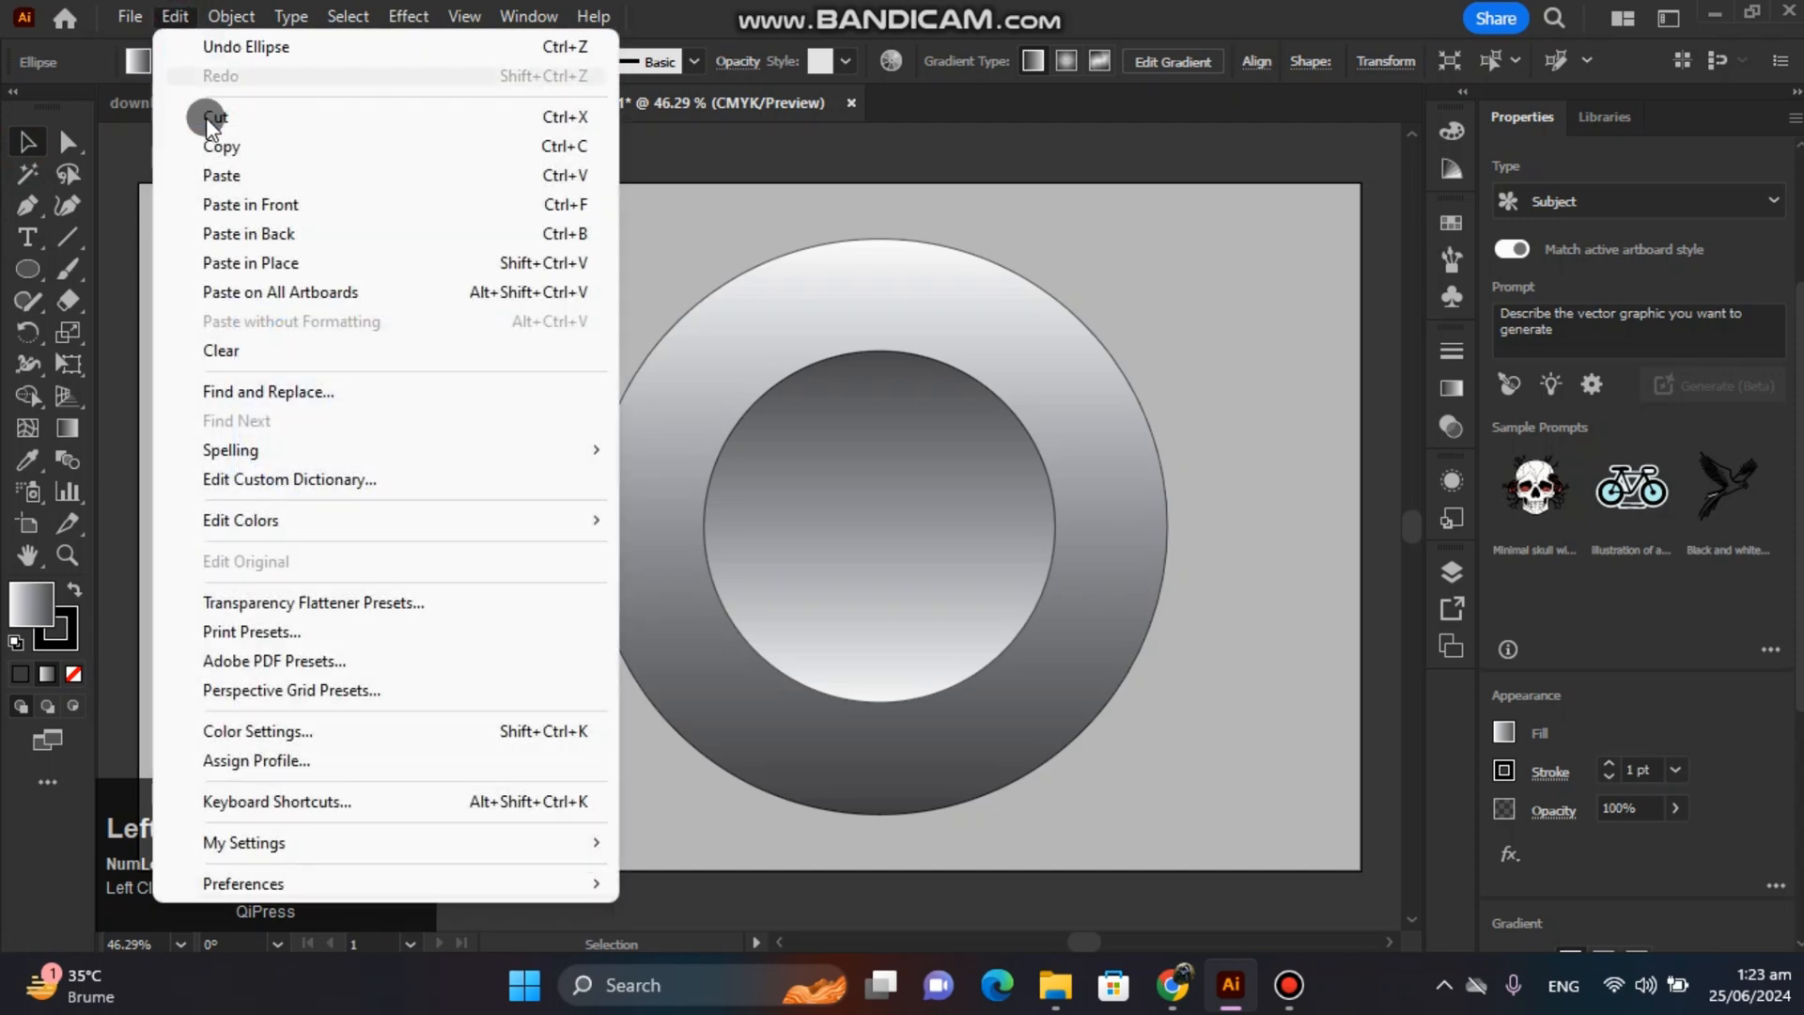
pyautogui.click(248, 207)
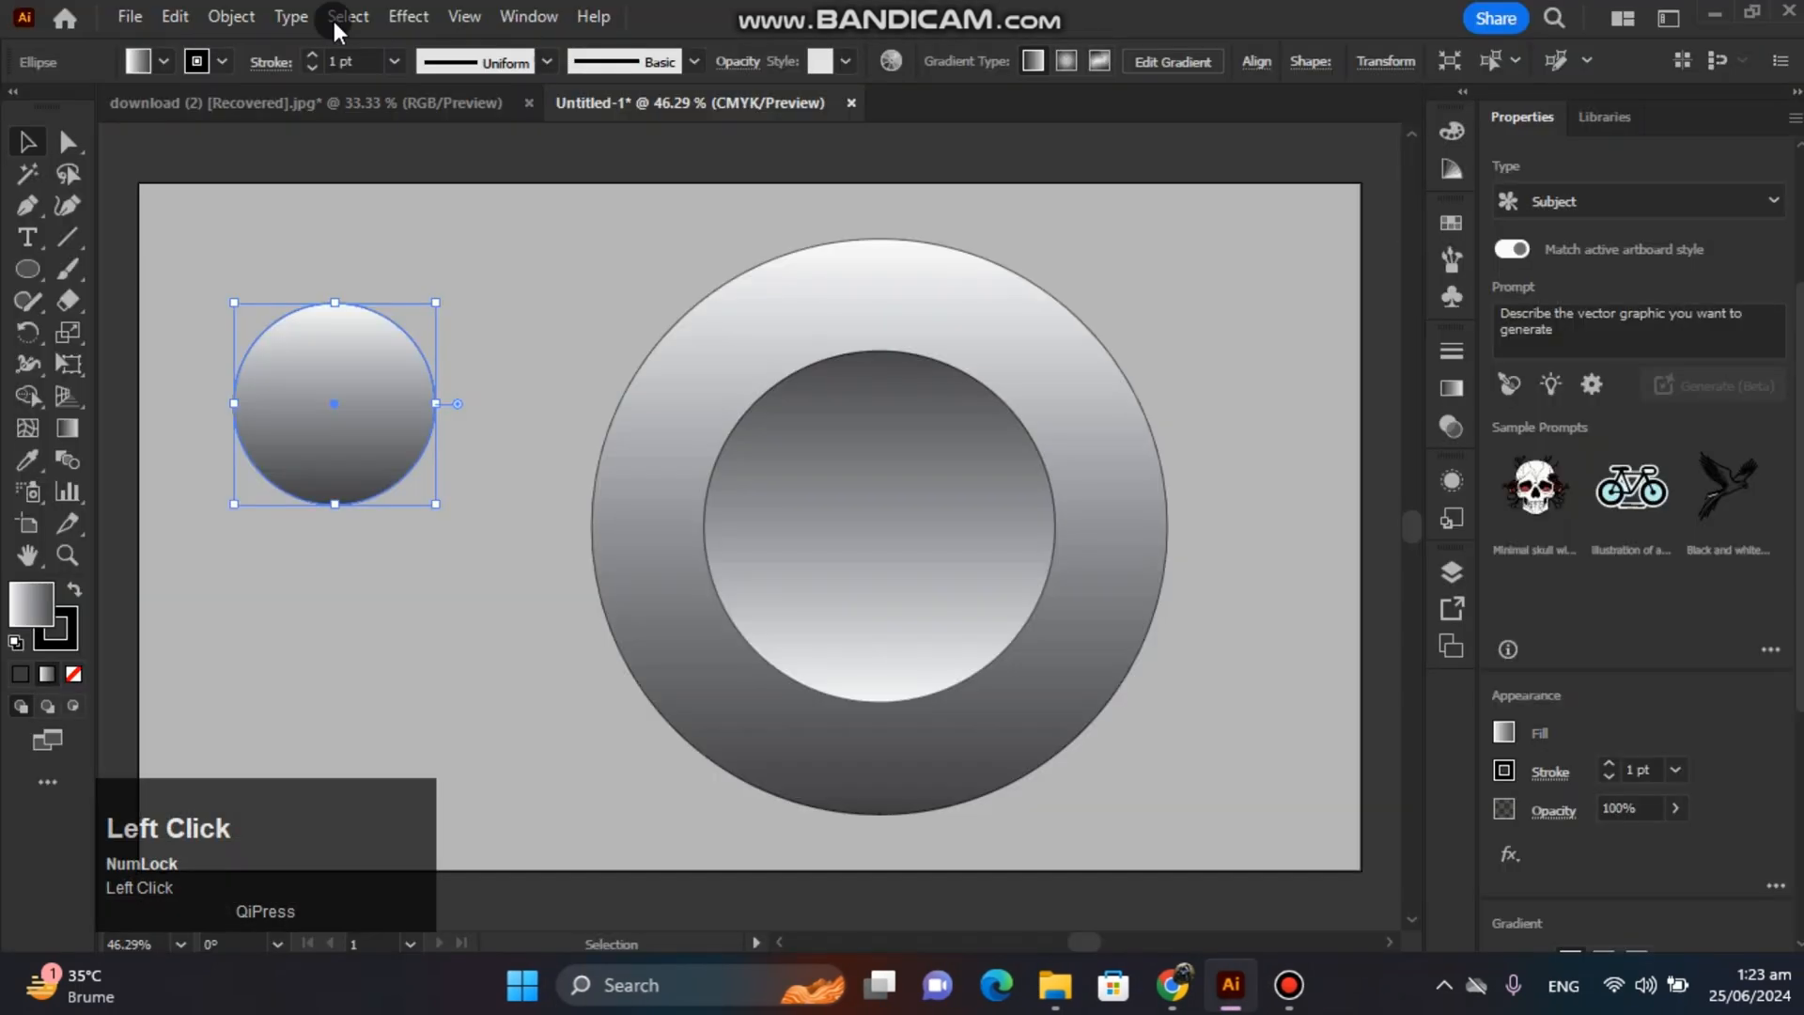
pyautogui.click(193, 16)
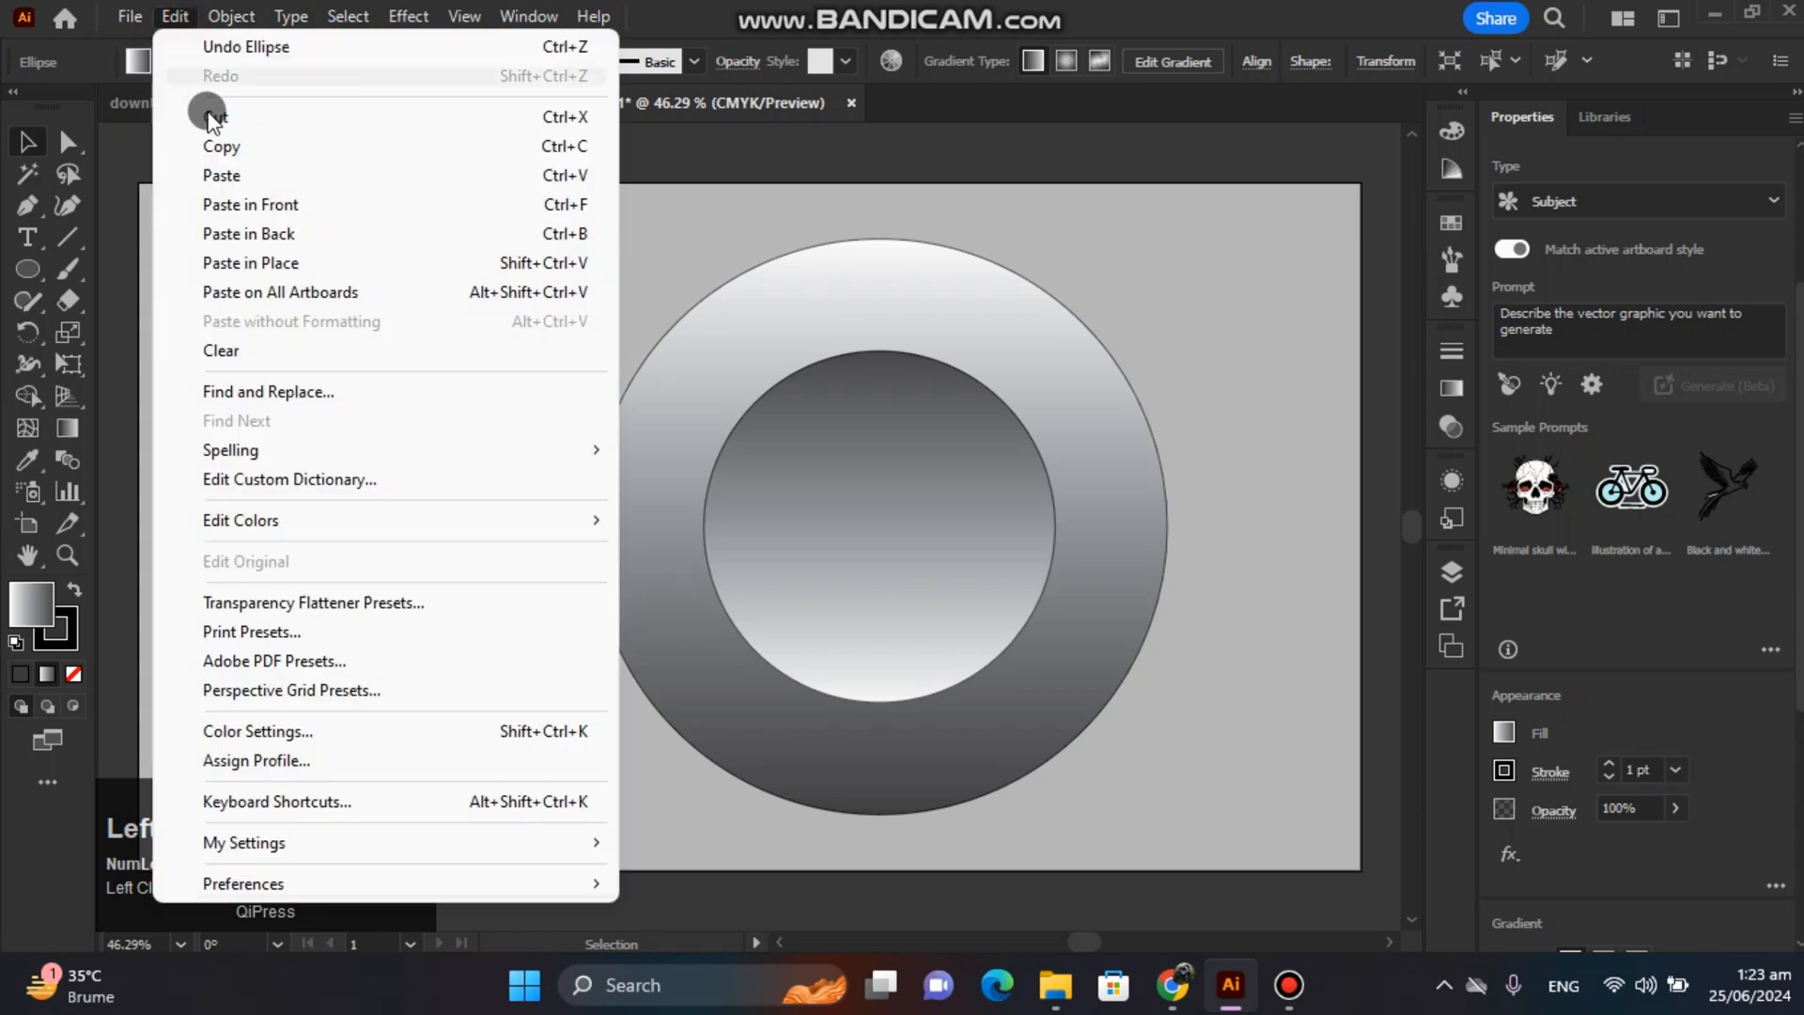
pyautogui.click(266, 198)
pyautogui.moveTo(435, 503); pyautogui.dragTo(425, 484)
# Cut the inner circle out of the small circle pair with the Shape Builder tool, leaving a thin ring
pyautogui.click(382, 242)
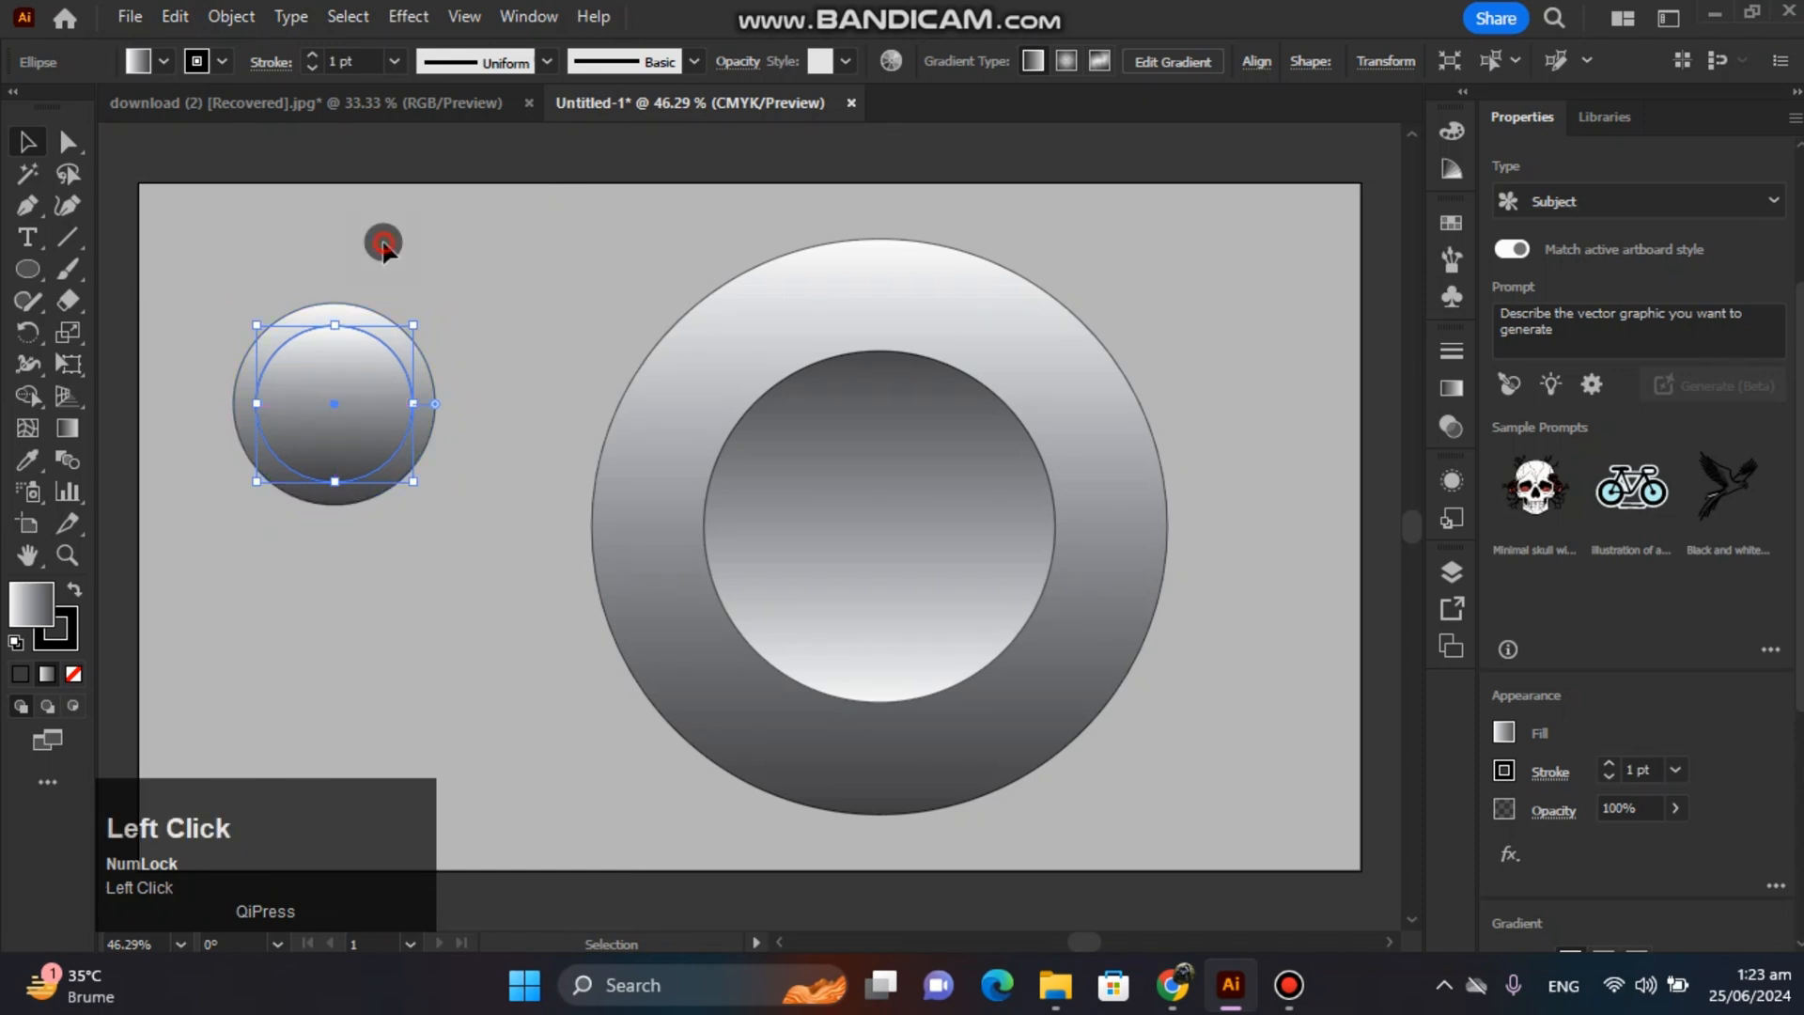
pyautogui.moveTo(233, 282); pyautogui.dragTo(404, 557)
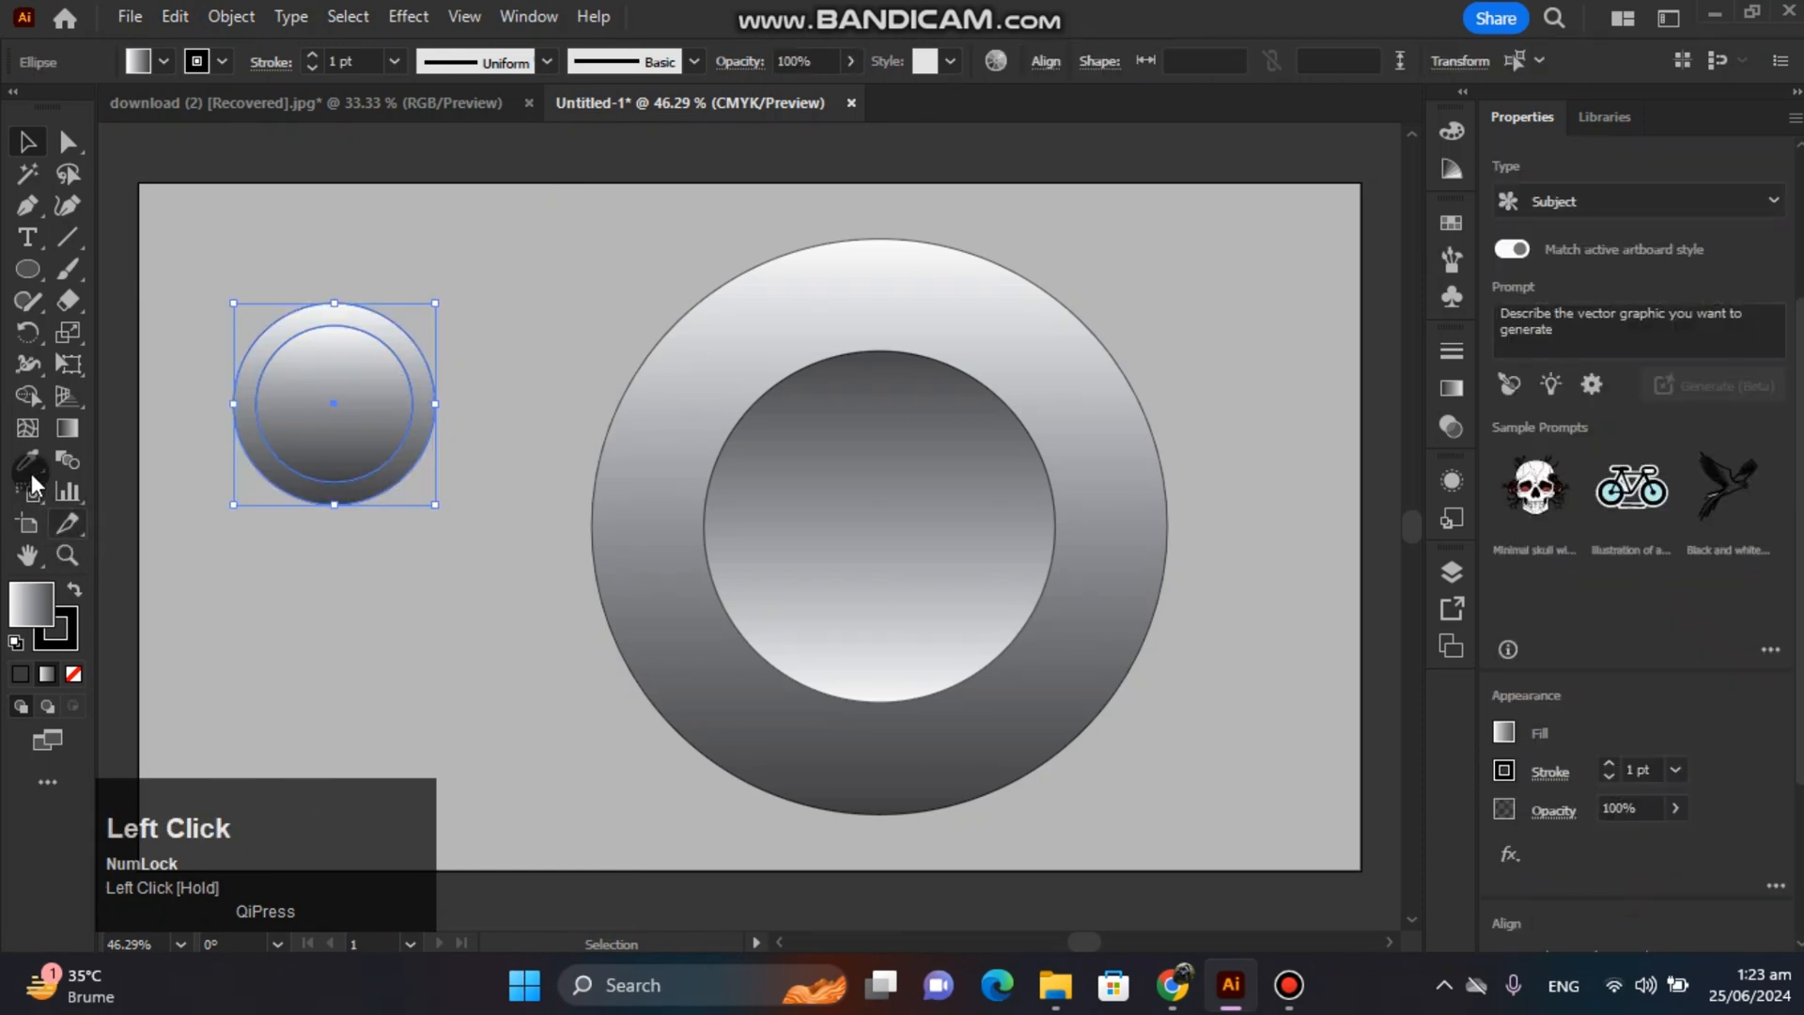
pyautogui.click(27, 395)
pyautogui.keyDown('alt'); pyautogui.click(301, 421); pyautogui.keyUp('alt')
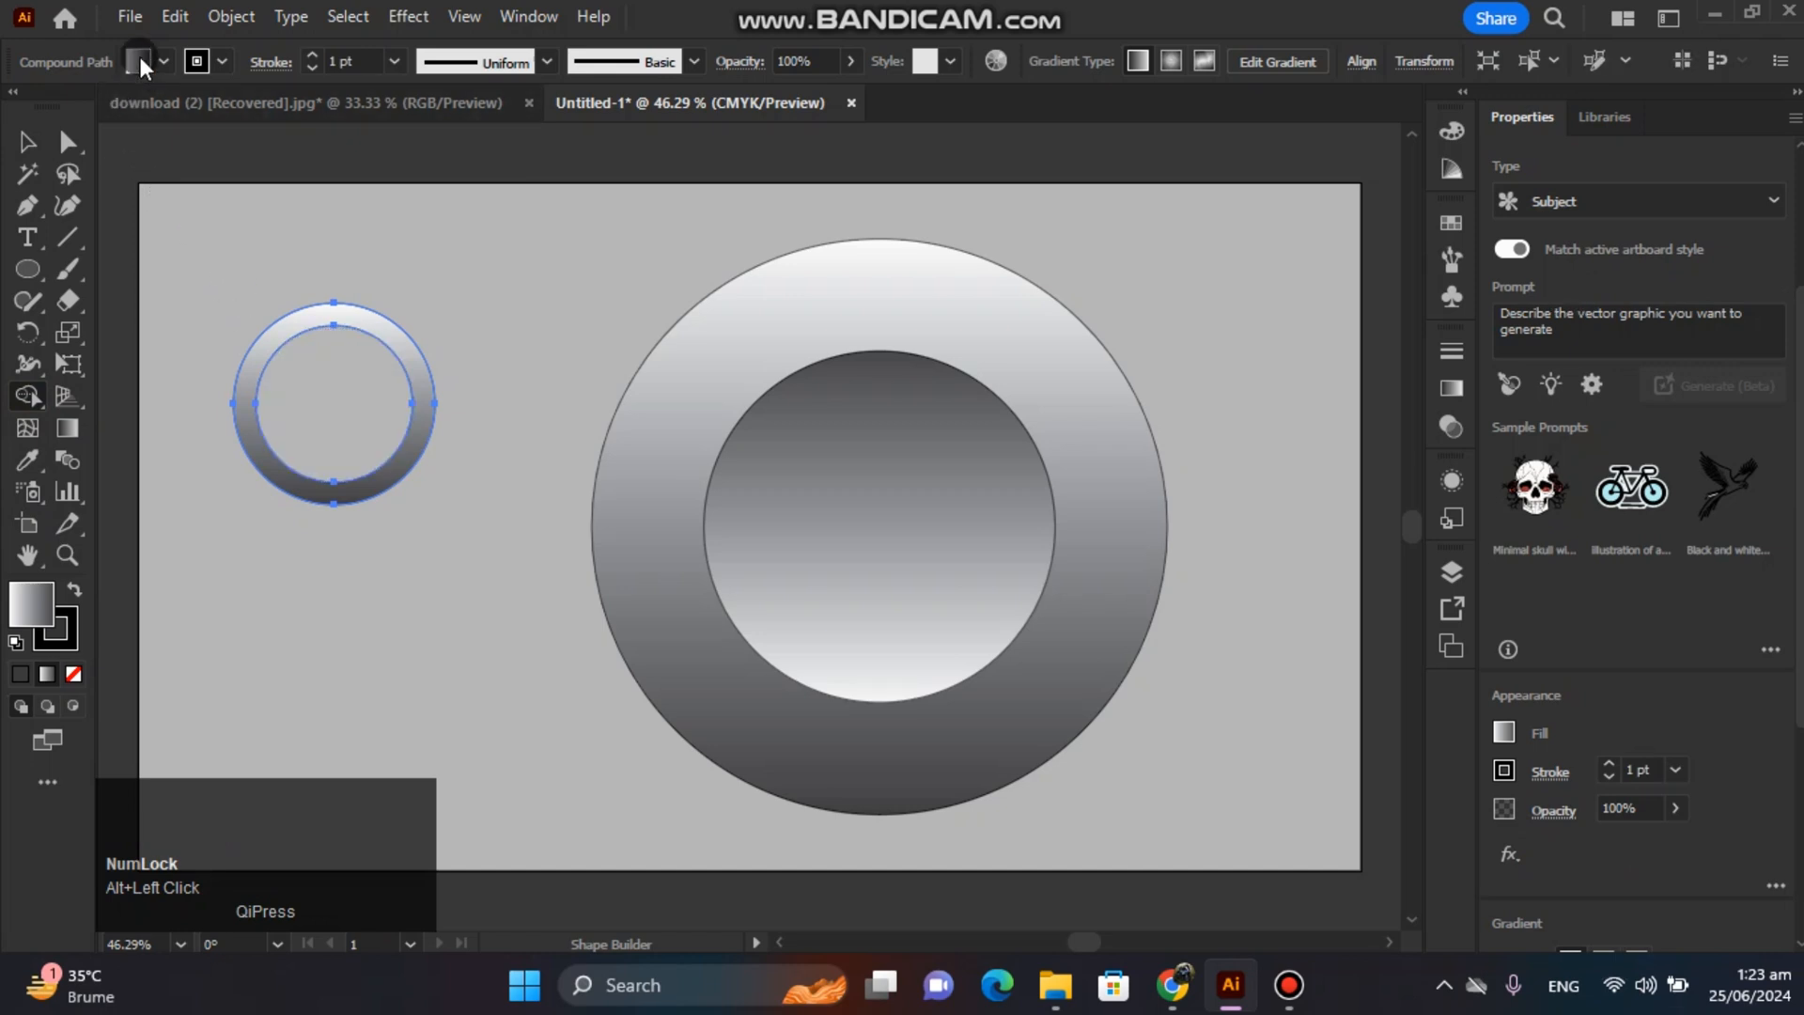
pyautogui.moveTo(260, 360); pyautogui.dragTo(249, 402)
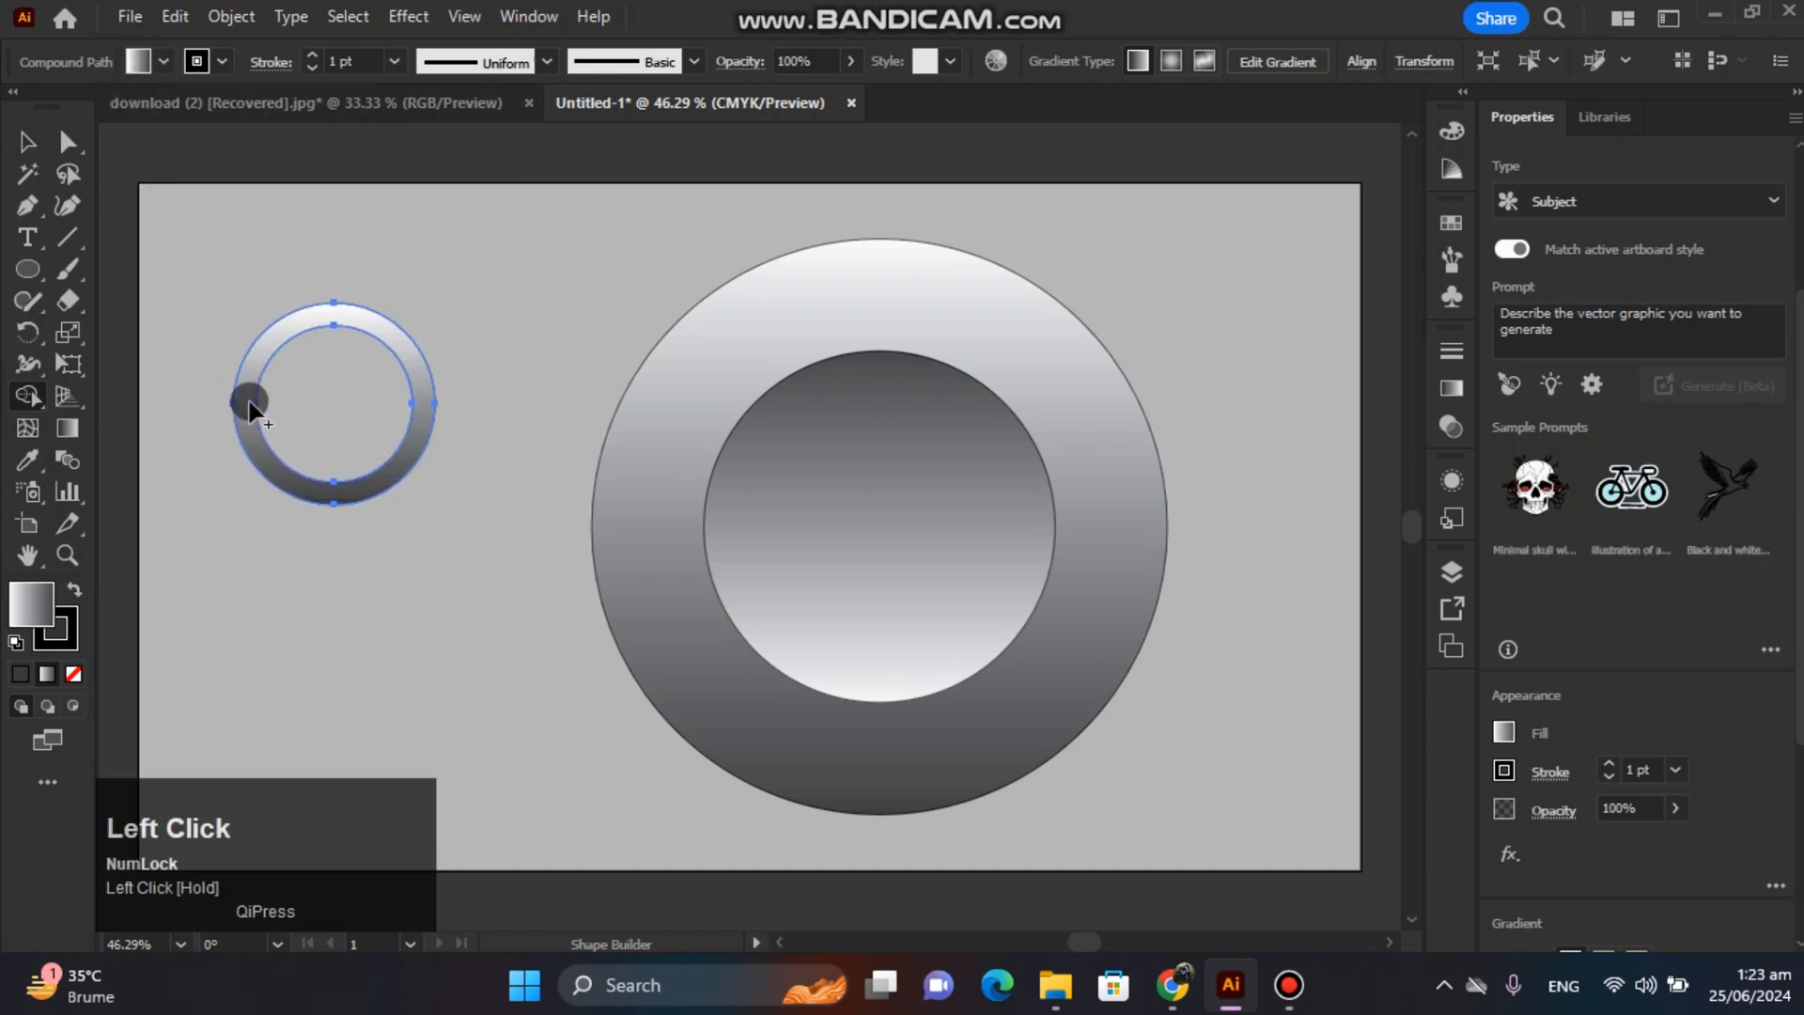
# Fill the small ring with solid black and deselect it
pyautogui.click(163, 62)
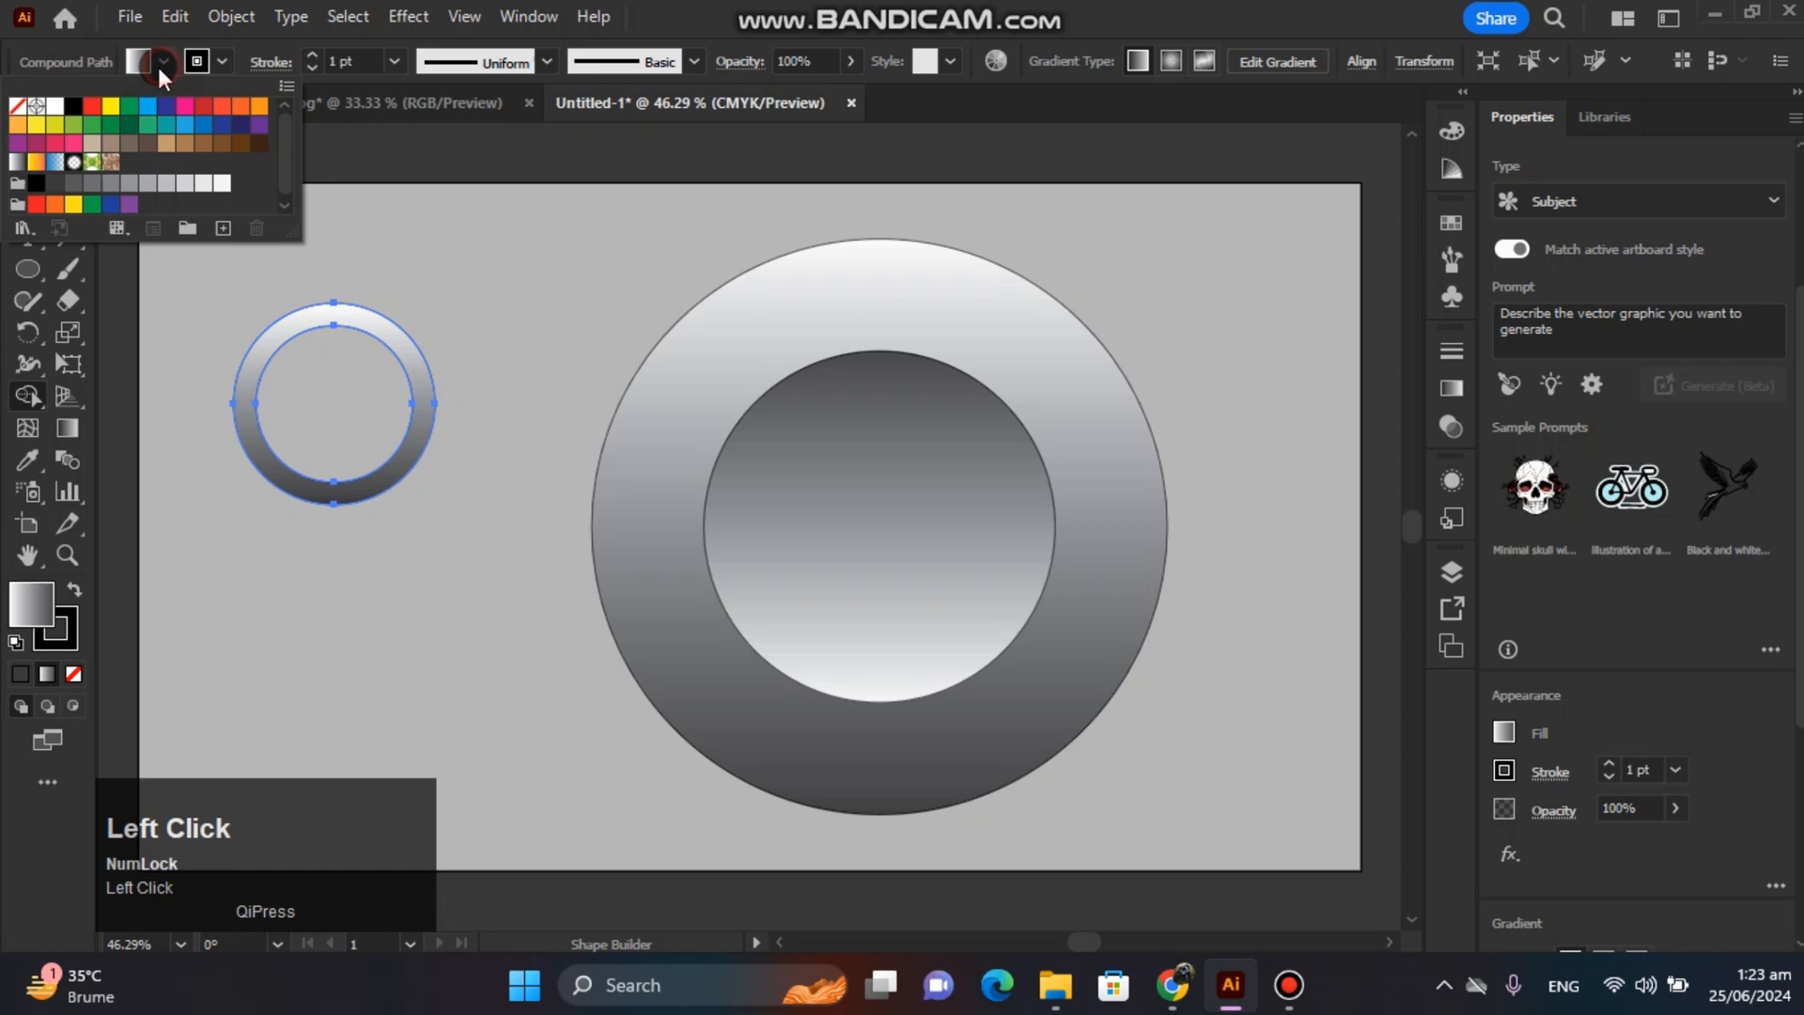
pyautogui.click(72, 107)
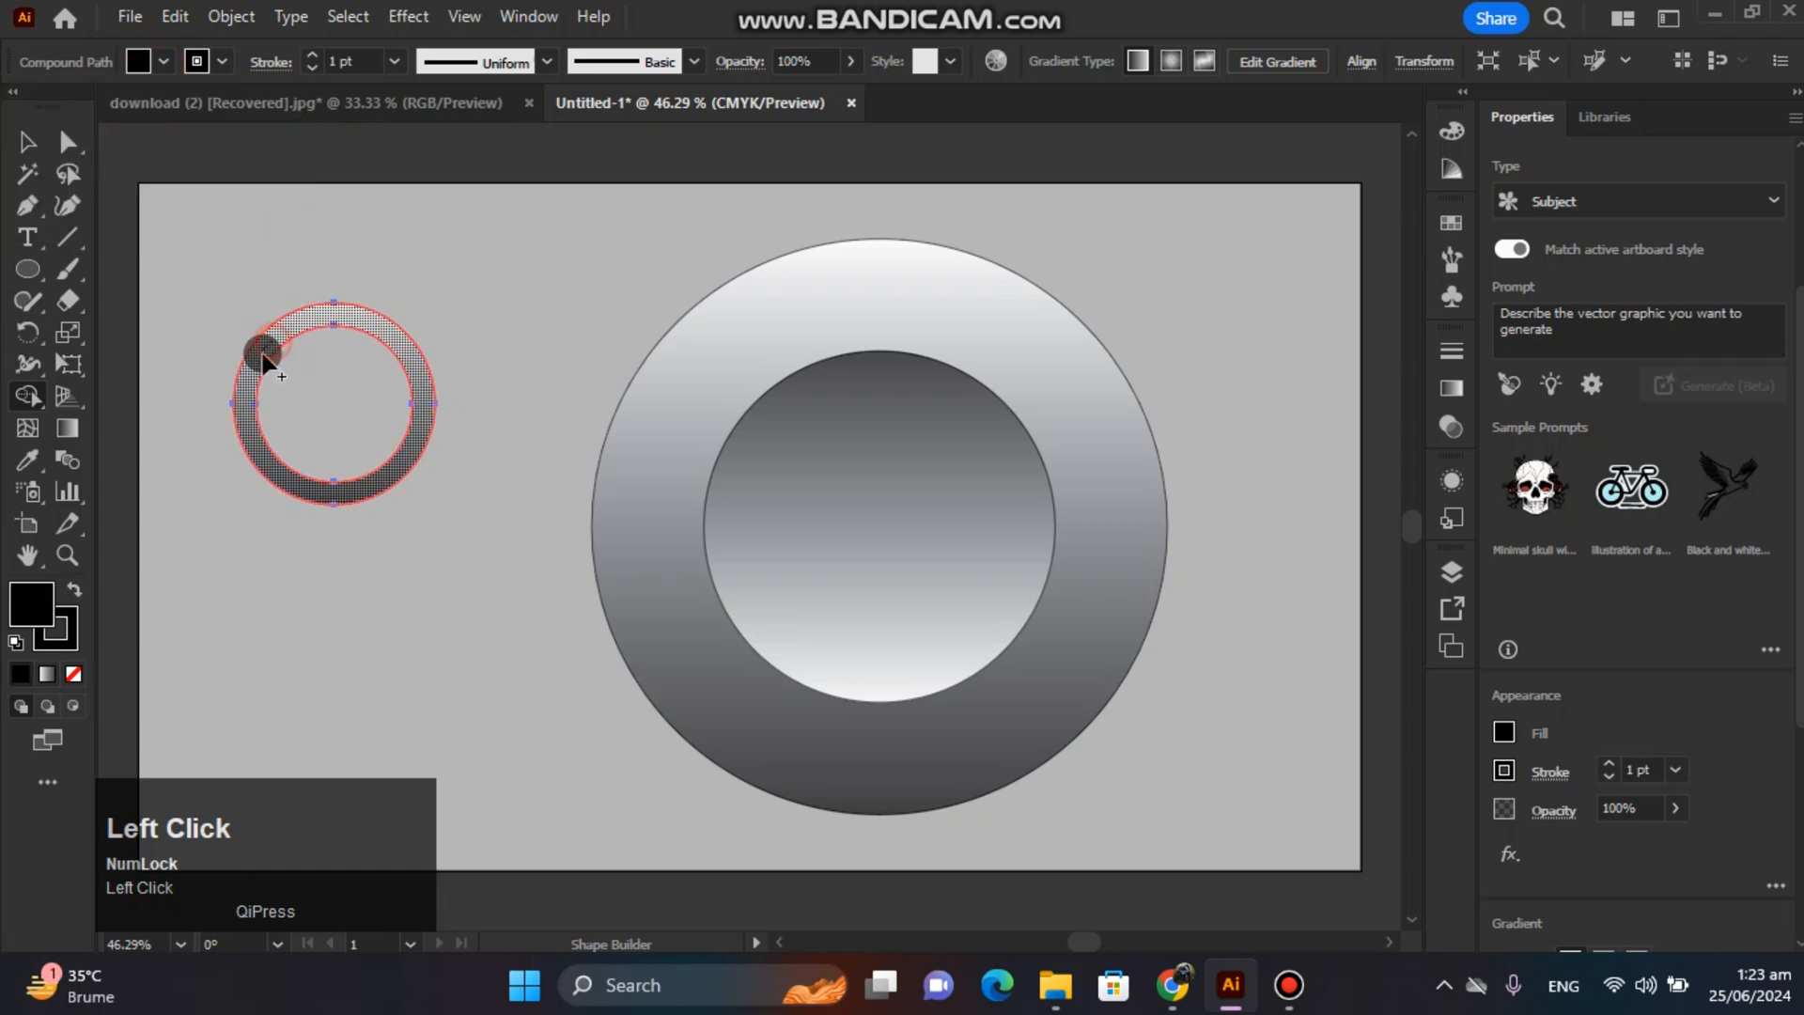
pyautogui.click(259, 350)
pyautogui.click(27, 142)
pyautogui.click(291, 249)
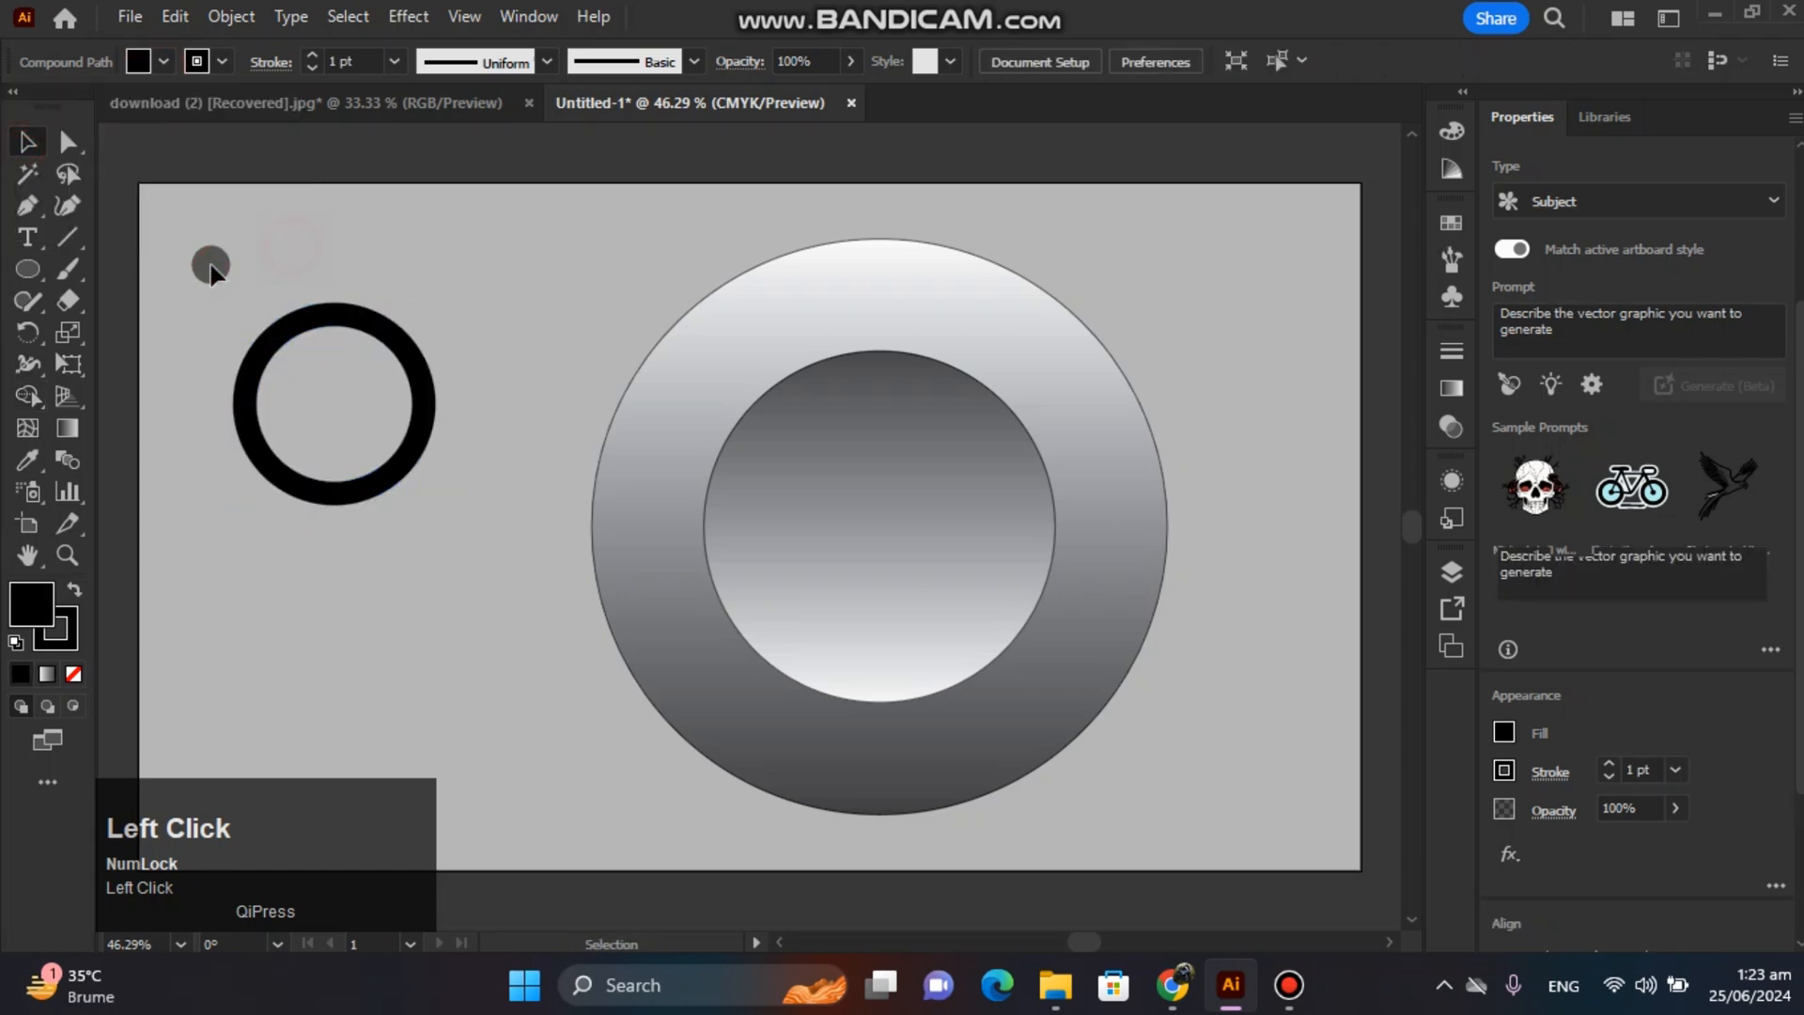
# Draw a narrow black upright rectangle about 150 px tall across the ring's top and center it horizontally on the ring
pyautogui.rightClick(28, 270)
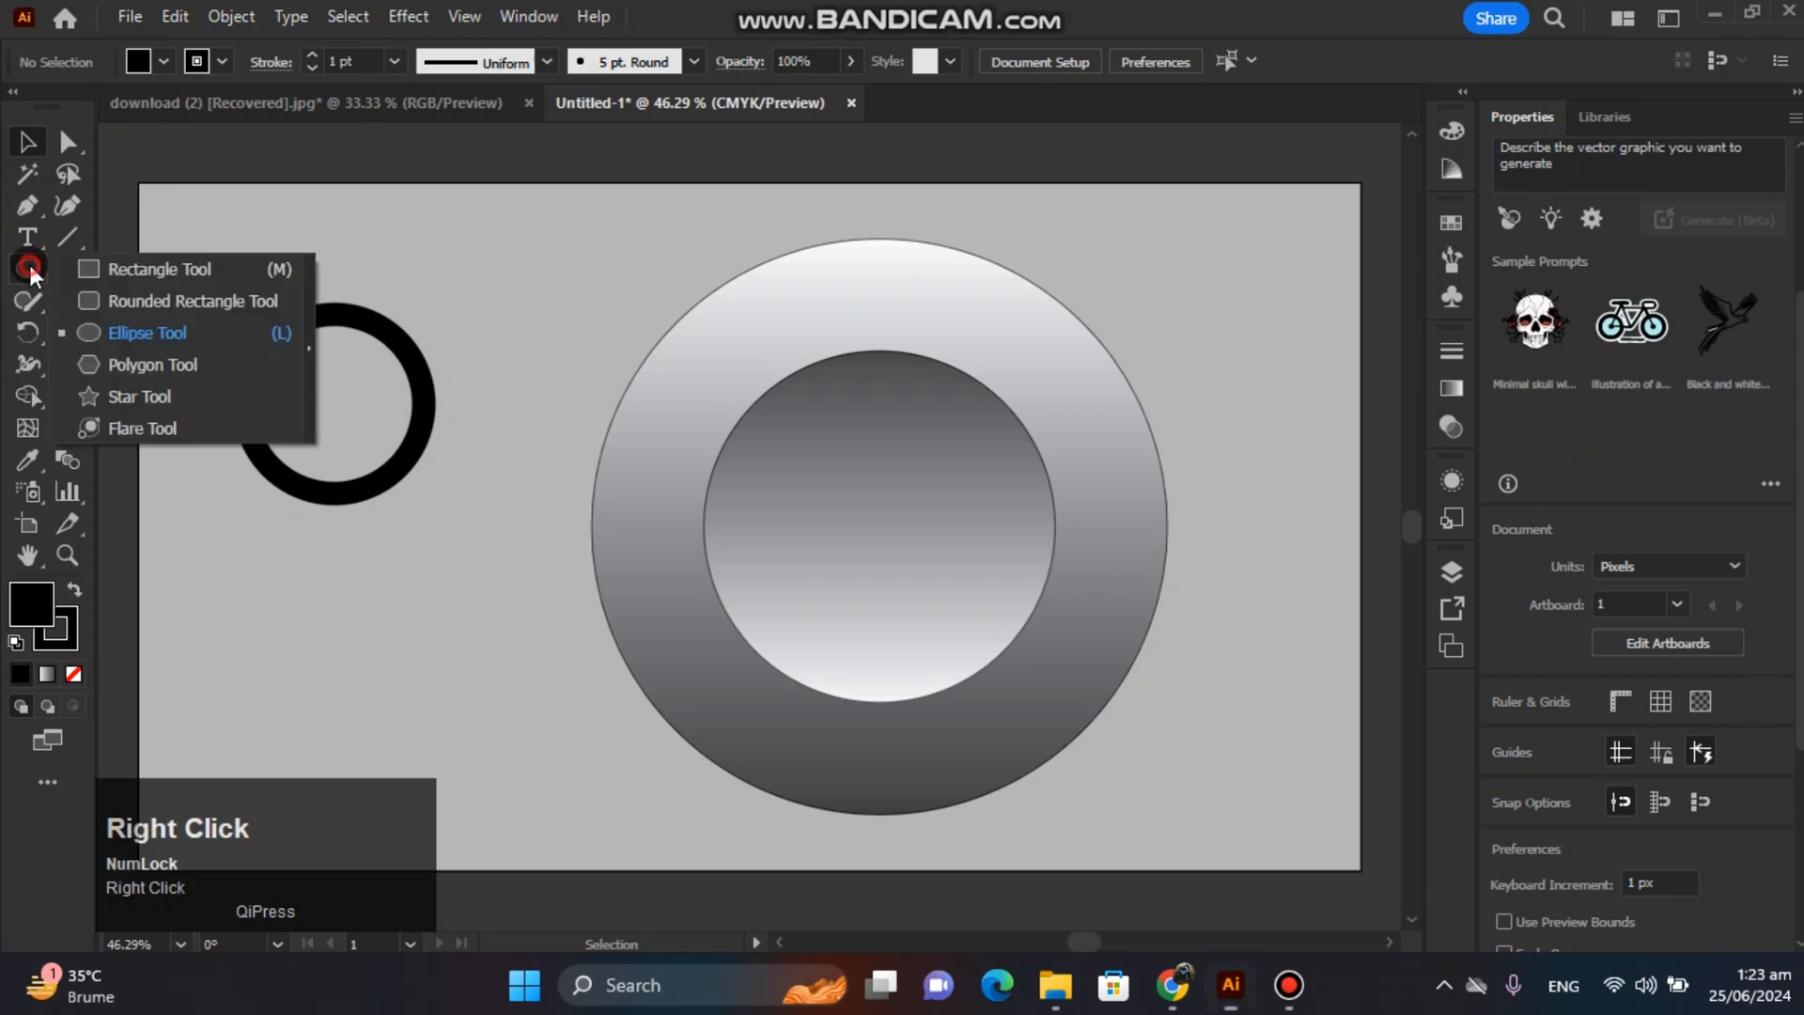
pyautogui.click(143, 279)
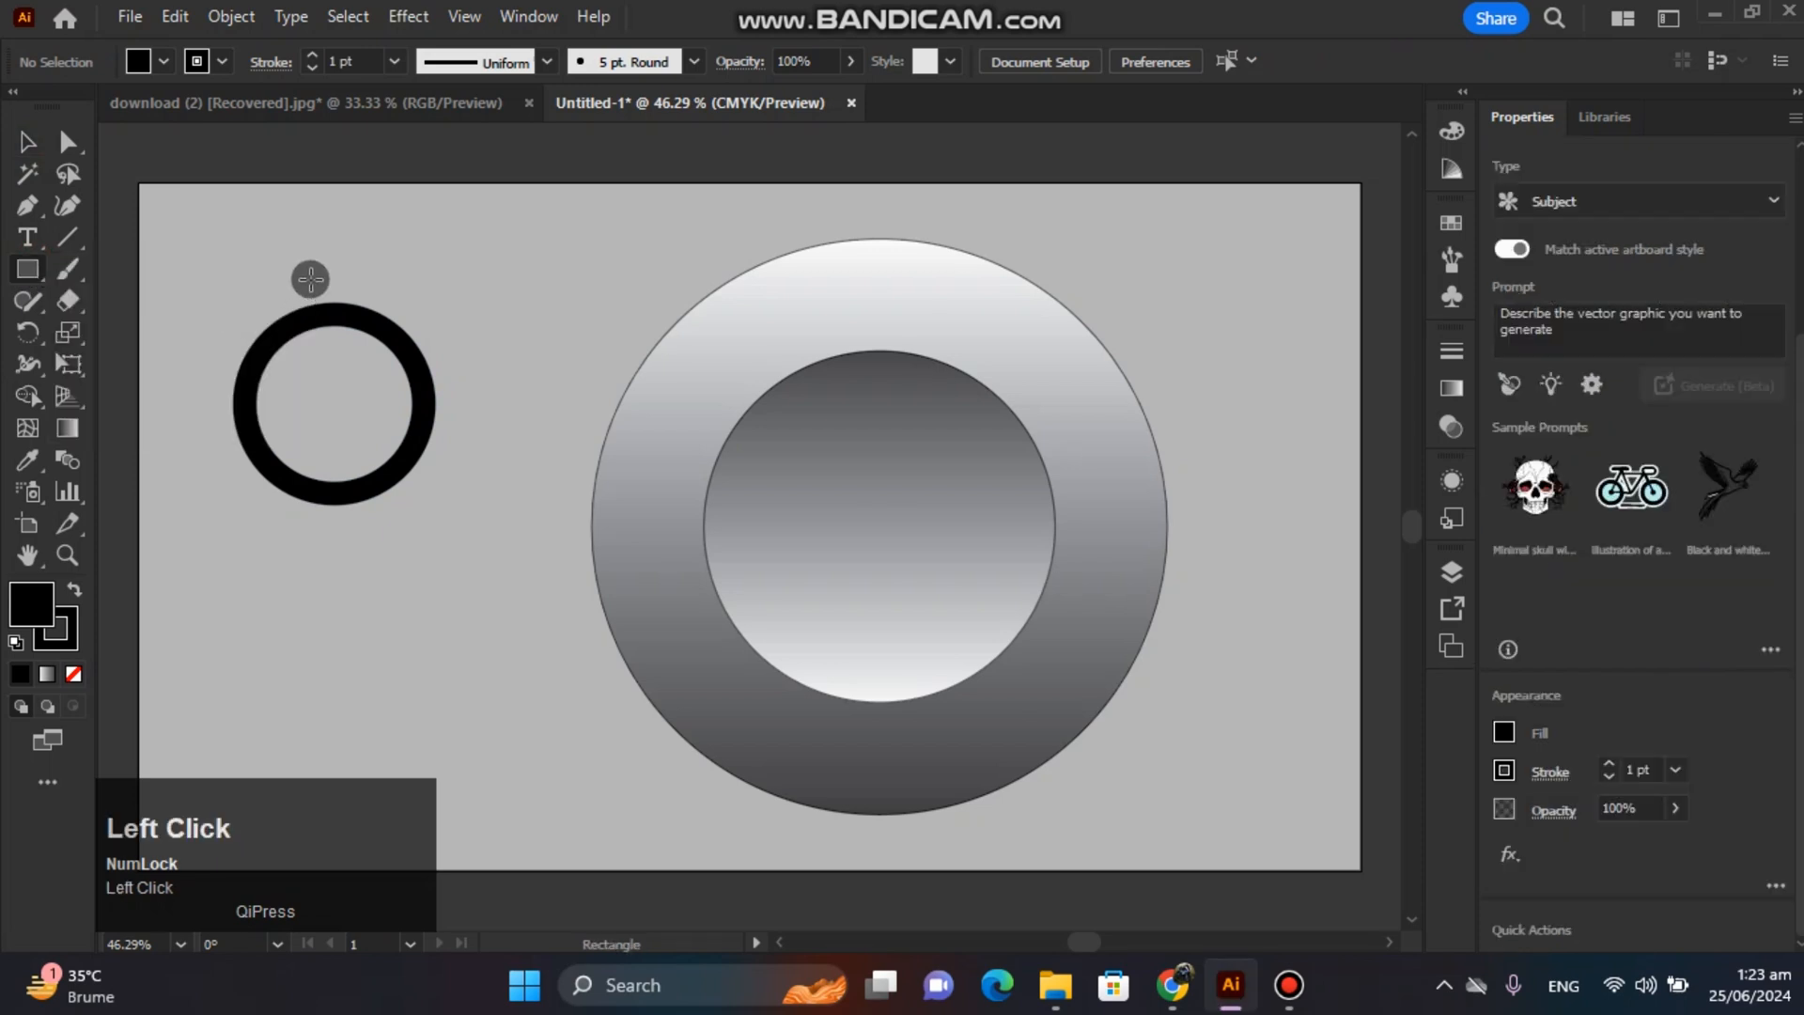
pyautogui.moveTo(323, 270); pyautogui.dragTo(356, 411)
pyautogui.click(27, 142)
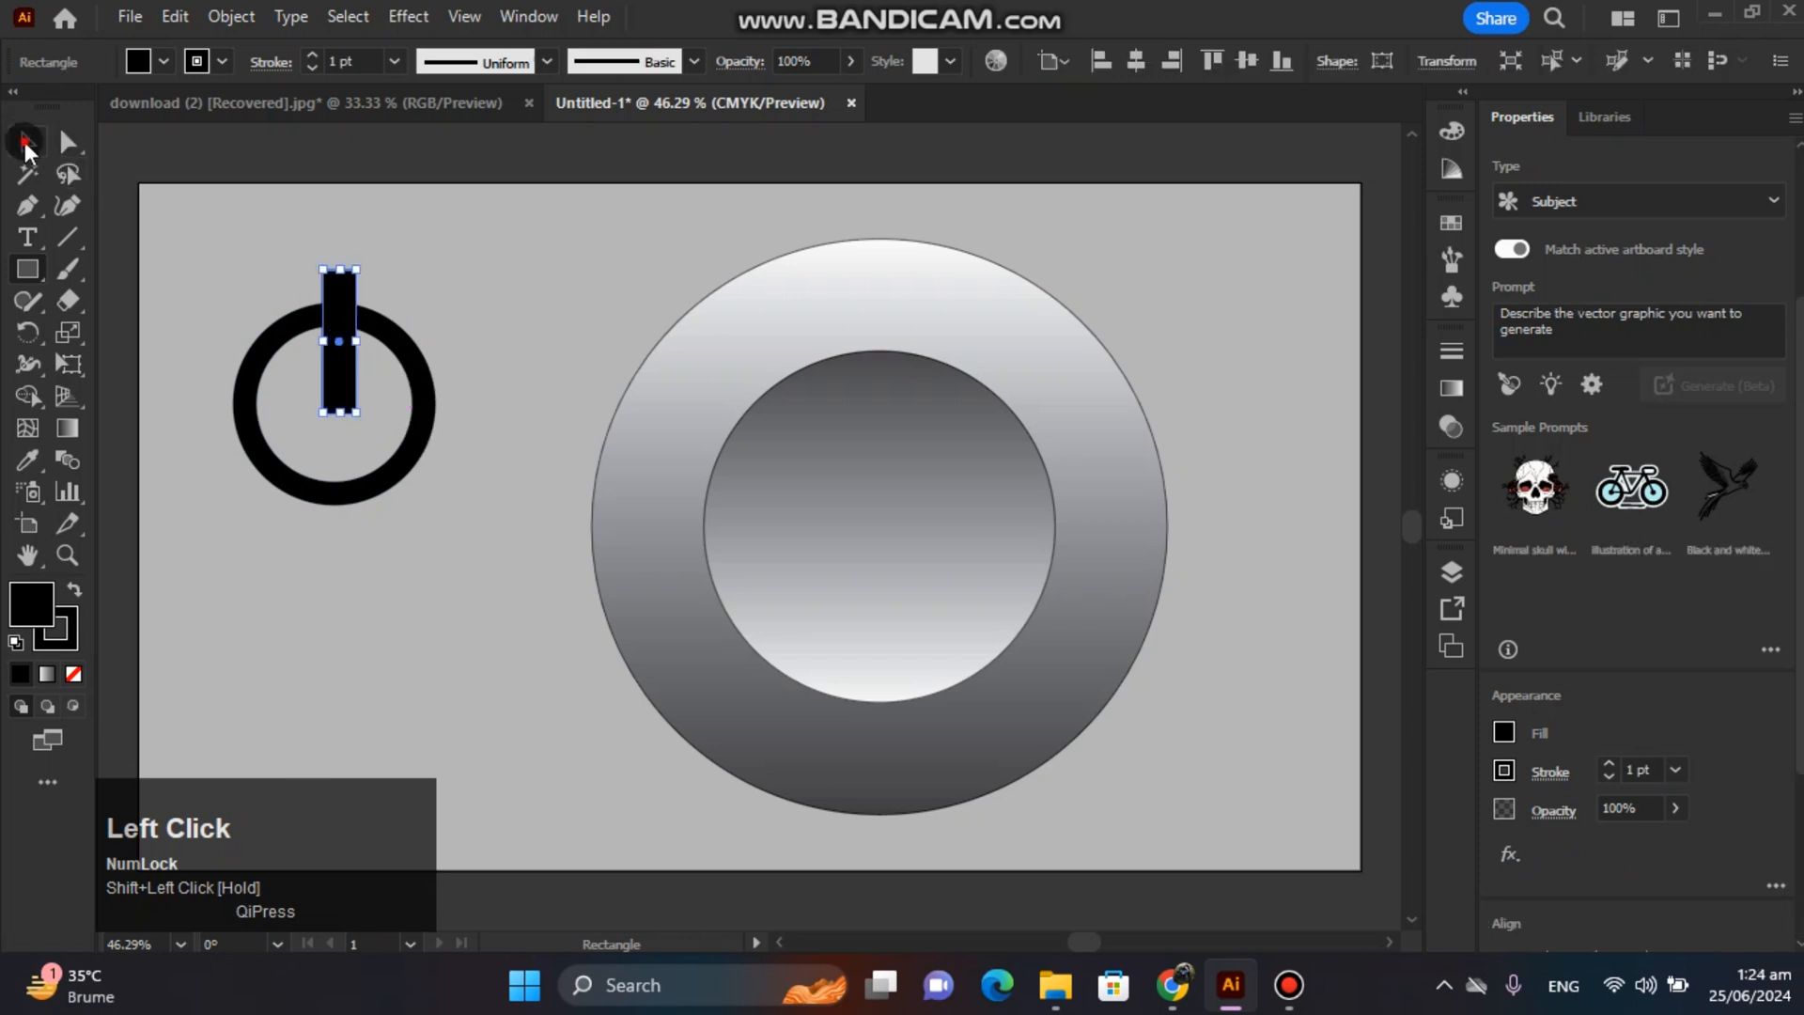
pyautogui.moveTo(338, 342); pyautogui.dragTo(334, 342)
pyautogui.moveTo(244, 311); pyautogui.dragTo(416, 511)
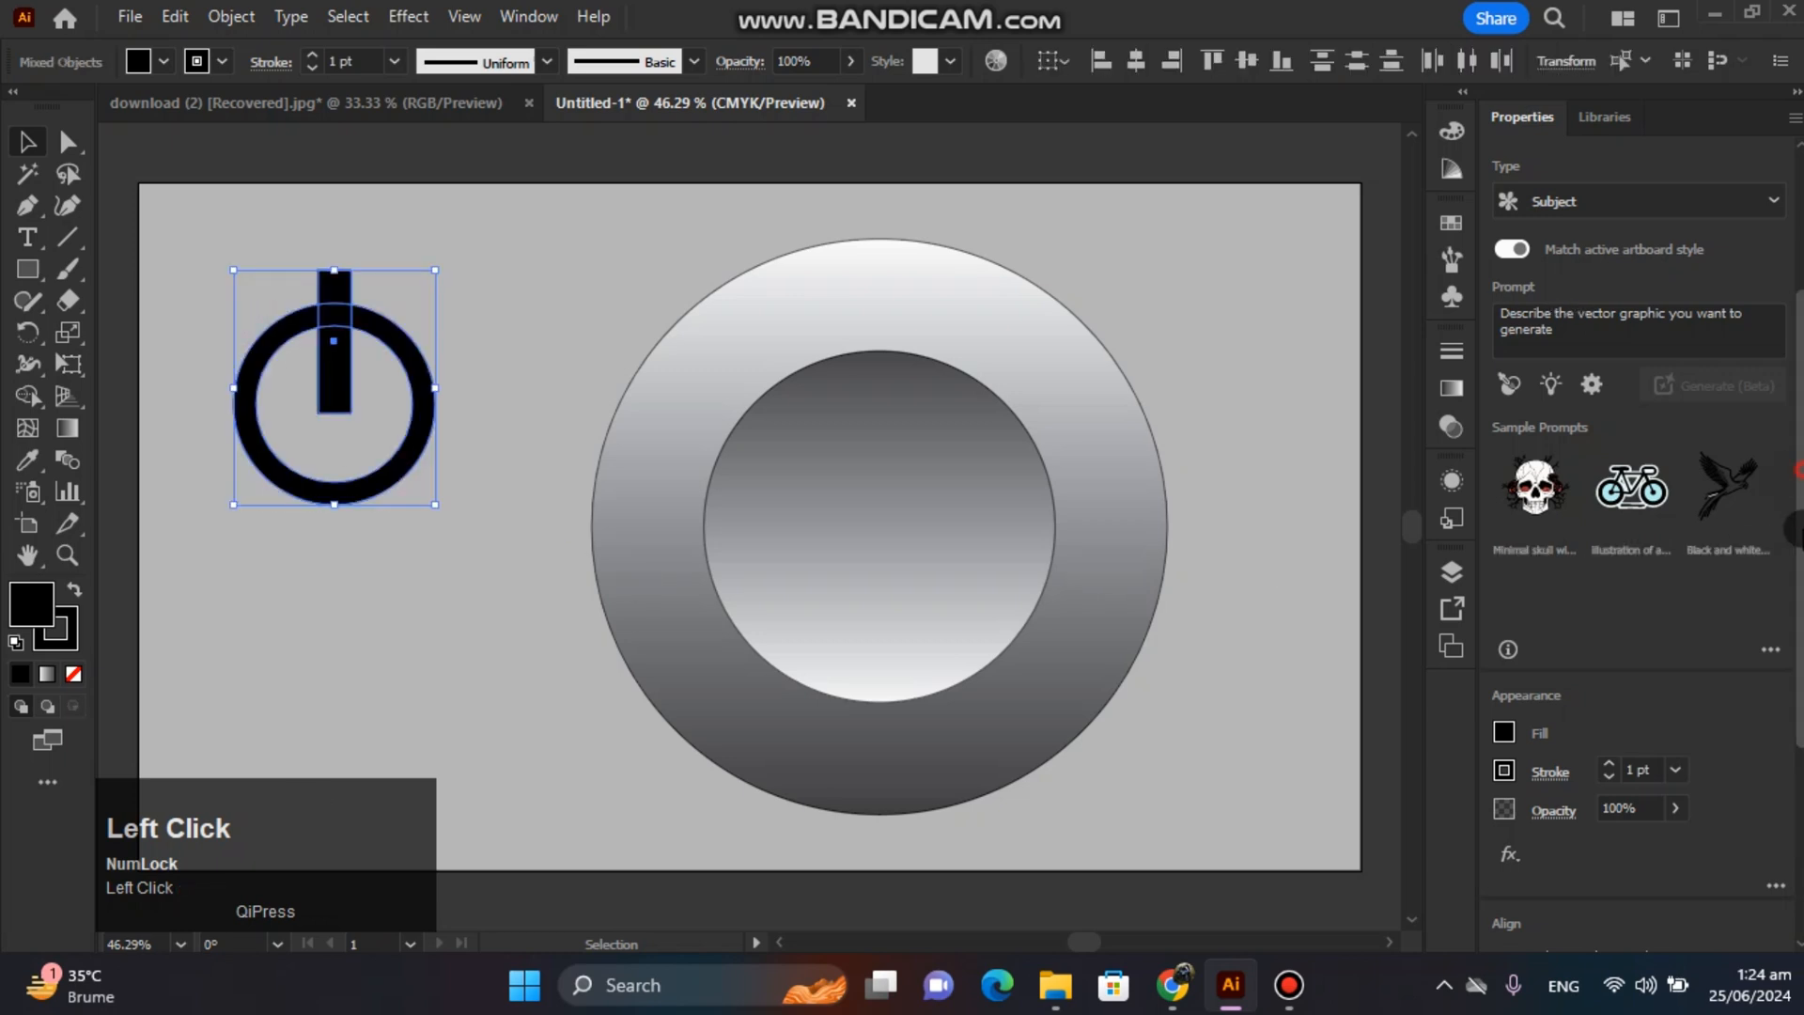
pyautogui.scroll(-4, 1602, 688)
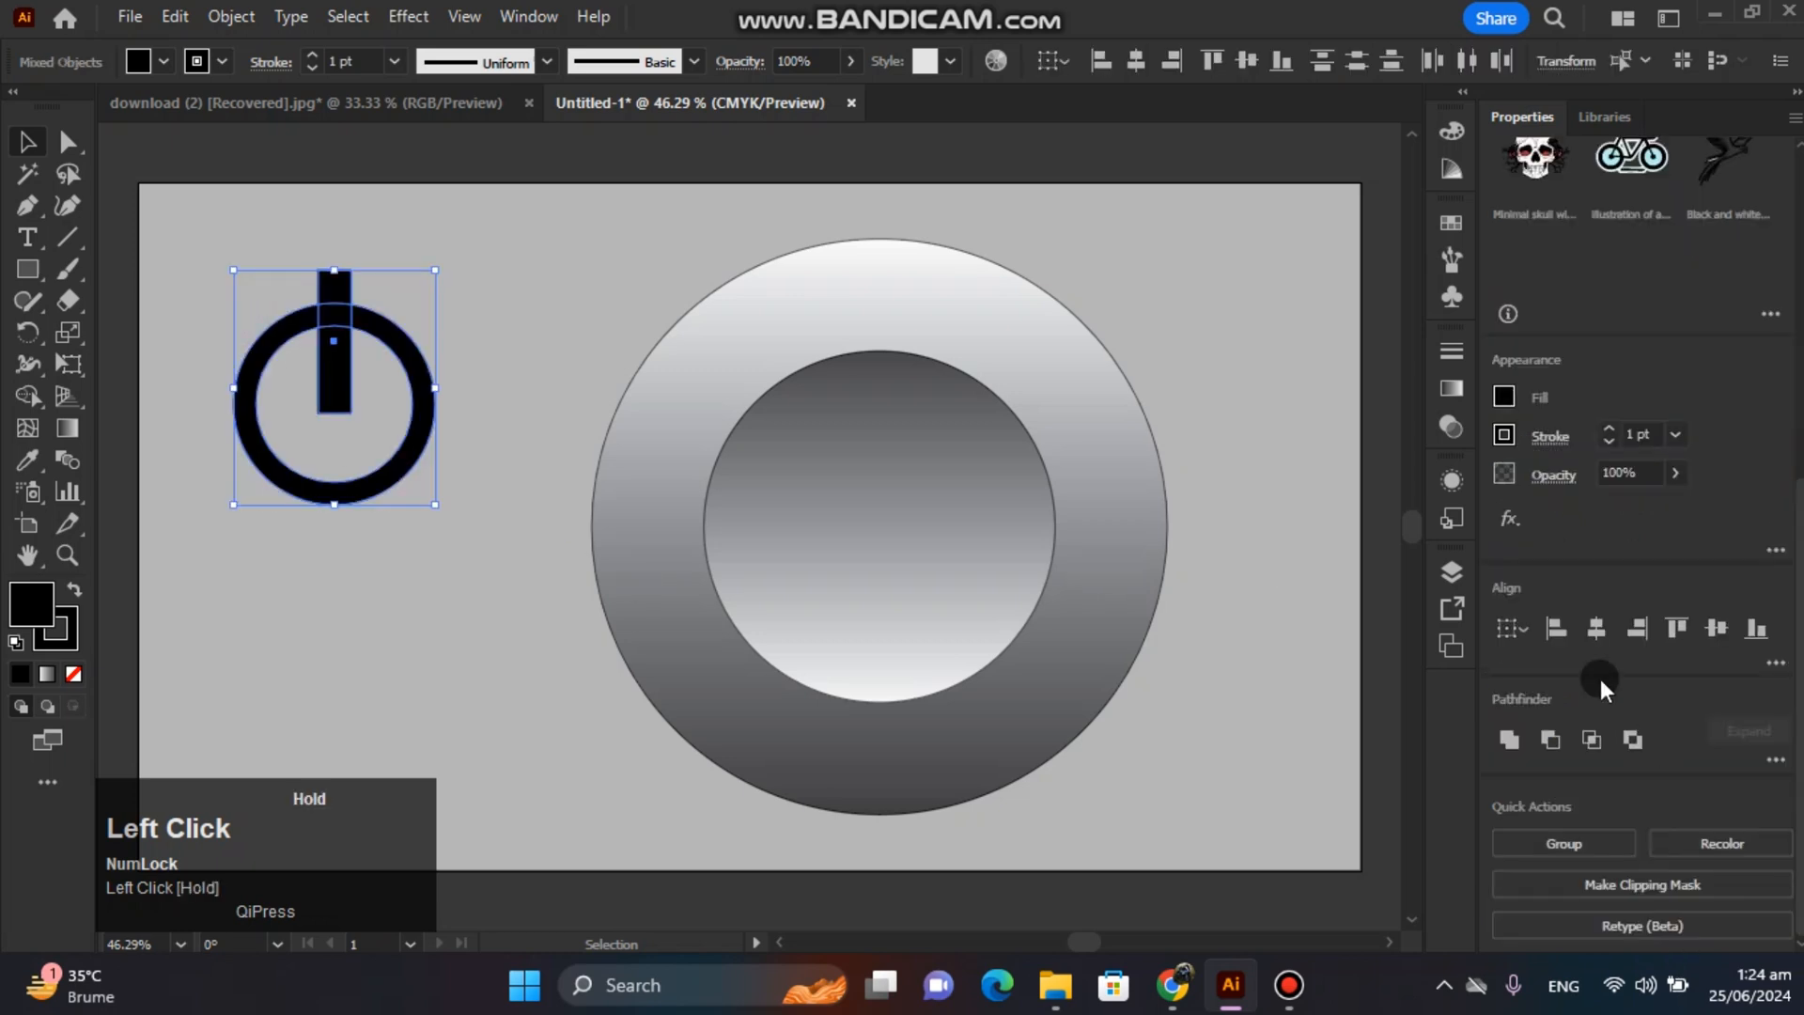
pyautogui.click(645, 266)
# Widen the upright rectangle about its center to about 55.5 px
pyautogui.click(353, 336)
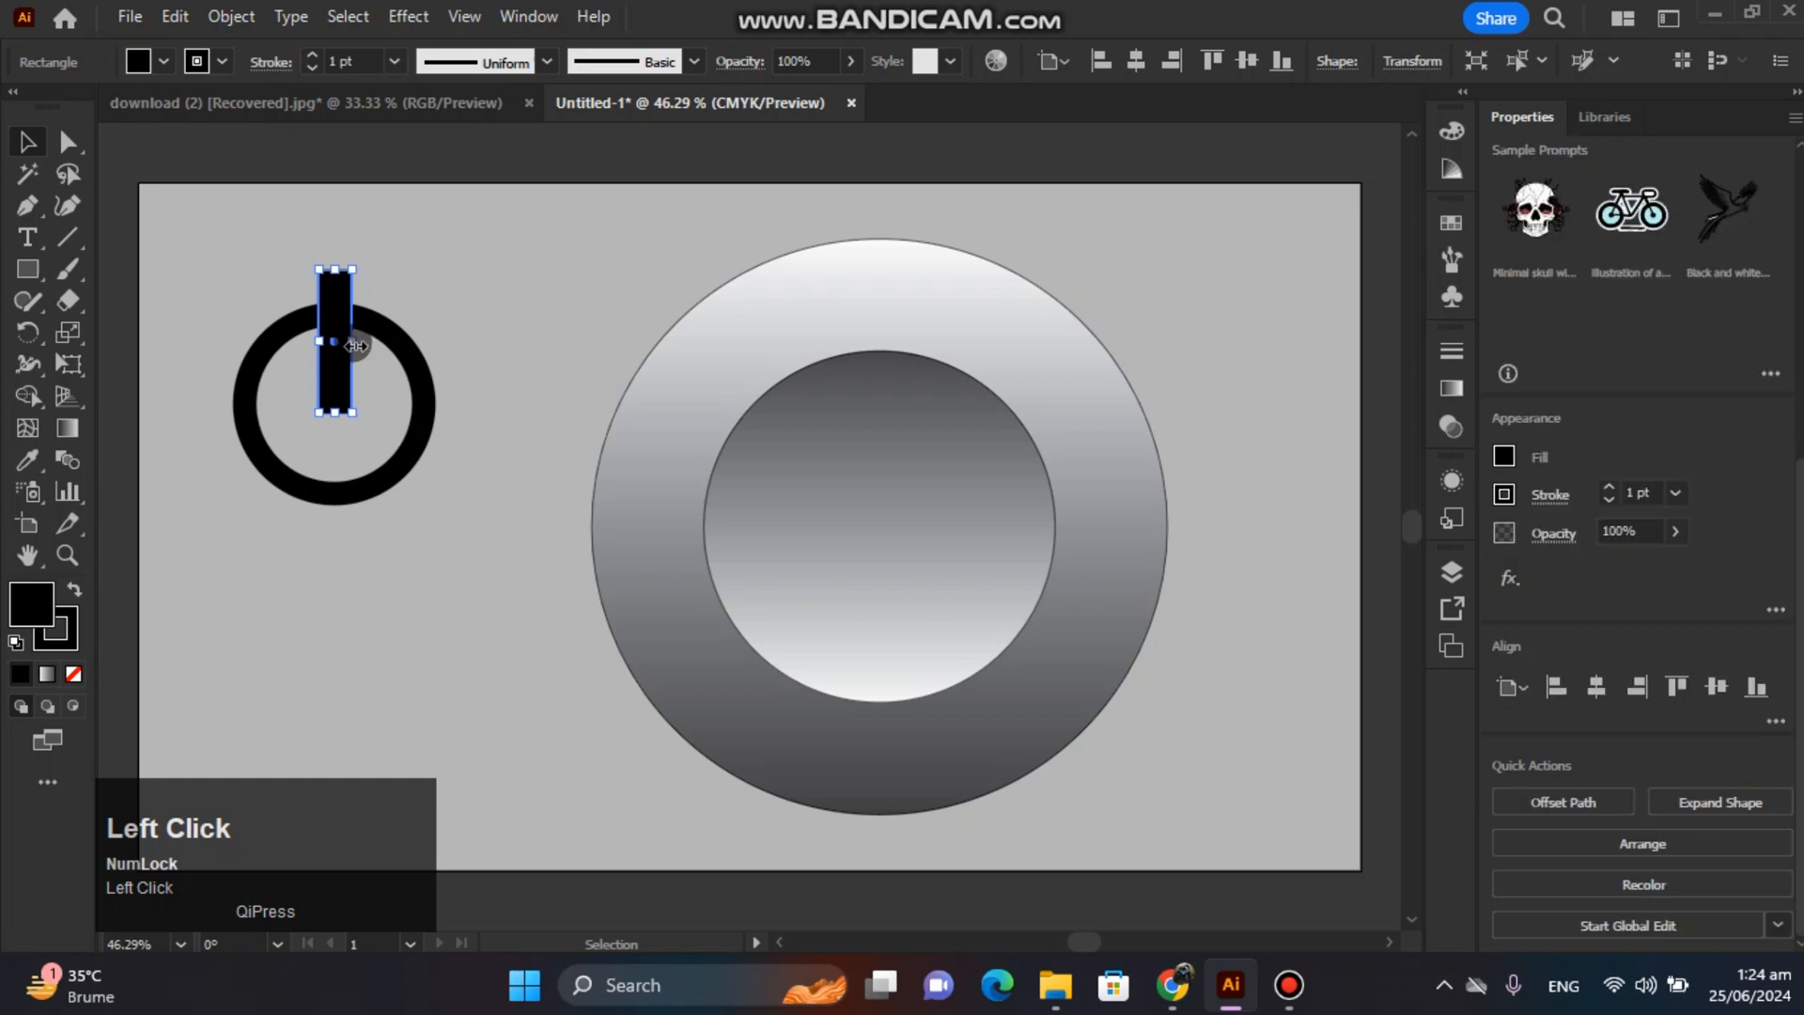
pyautogui.moveTo(355, 346); pyautogui.dragTo(363, 346)
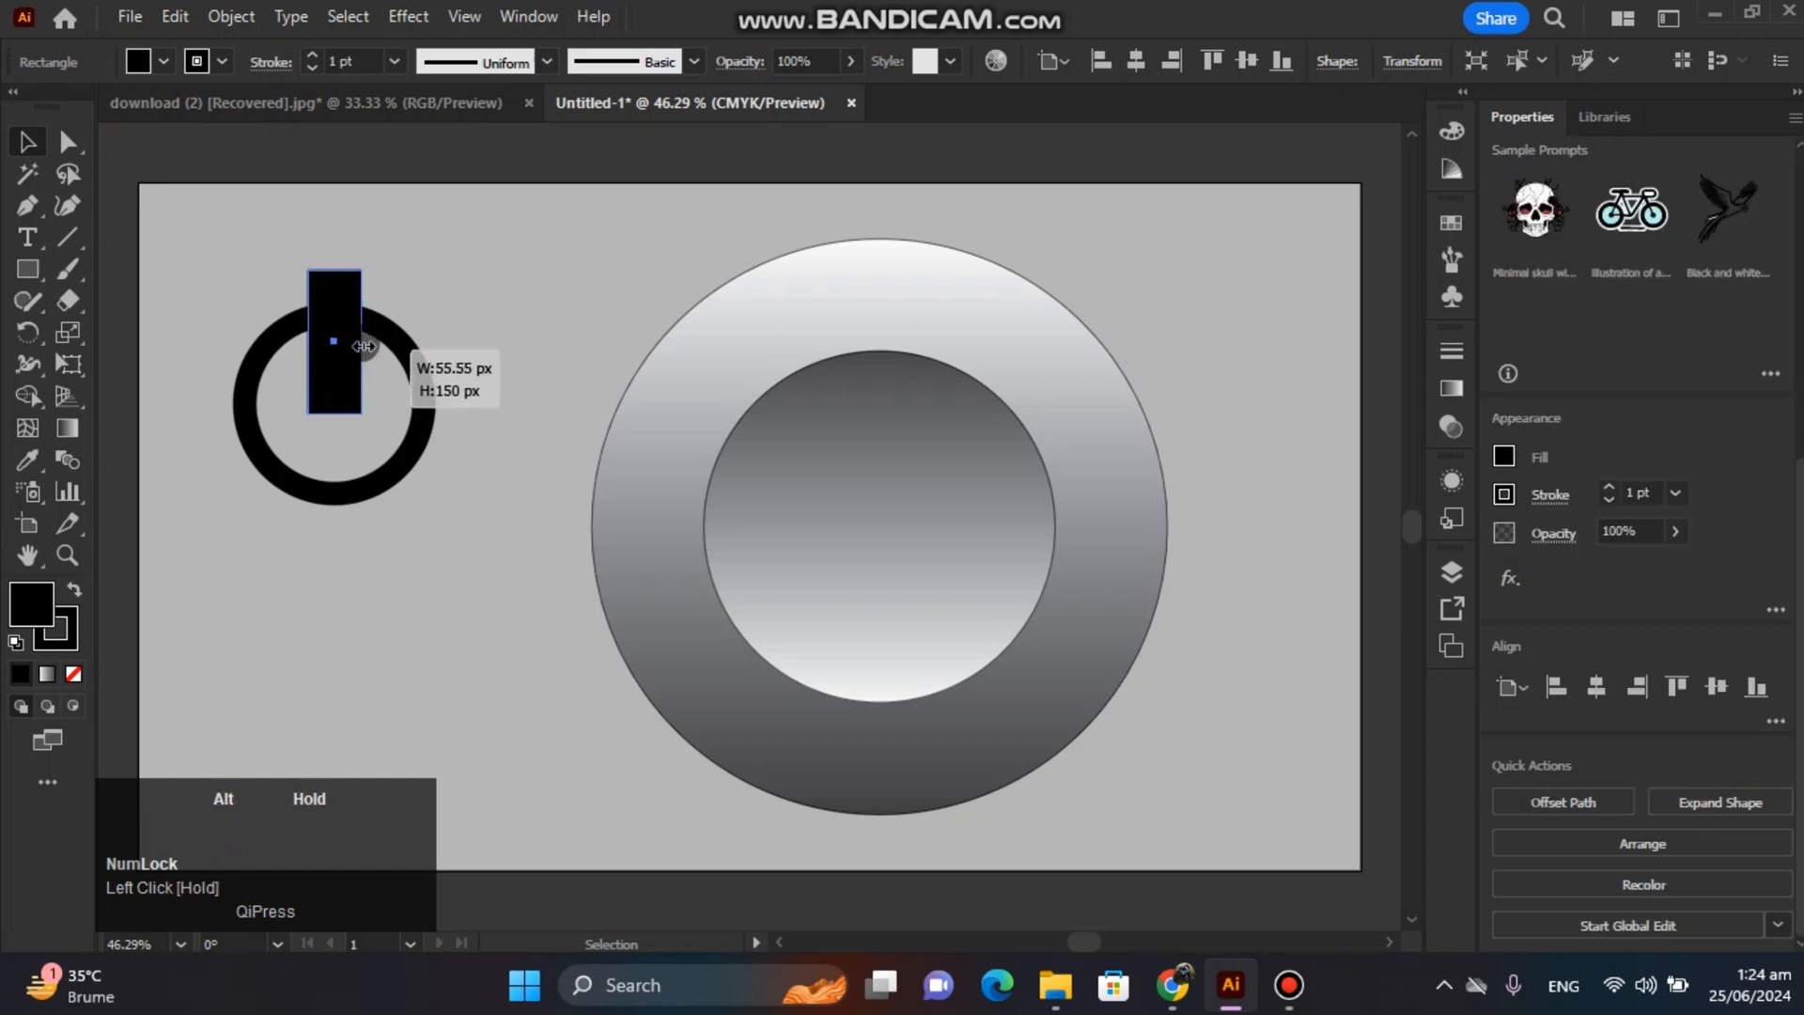
pyautogui.click(406, 263)
# Remove the rectangle and the ring section it overlaps with the Shape Builder tool, opening a gap at the ring's top
pyautogui.moveTo(245, 274); pyautogui.dragTo(426, 540)
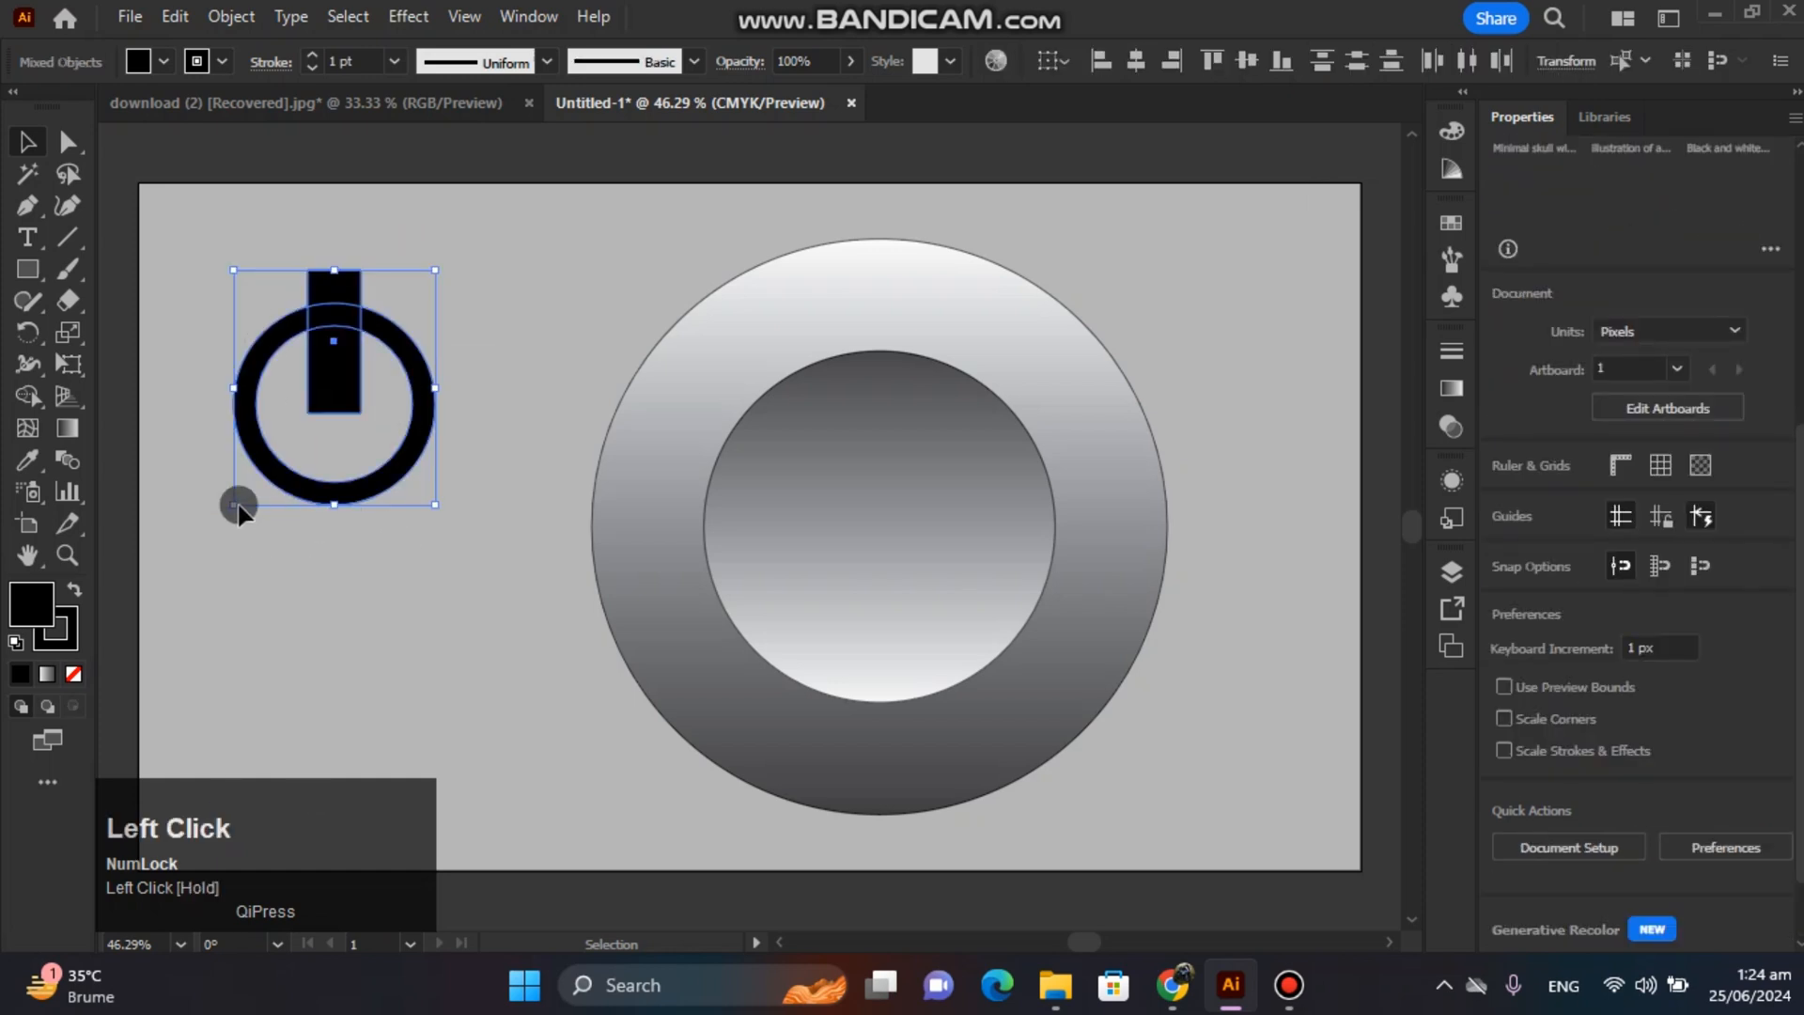
pyautogui.click(29, 396)
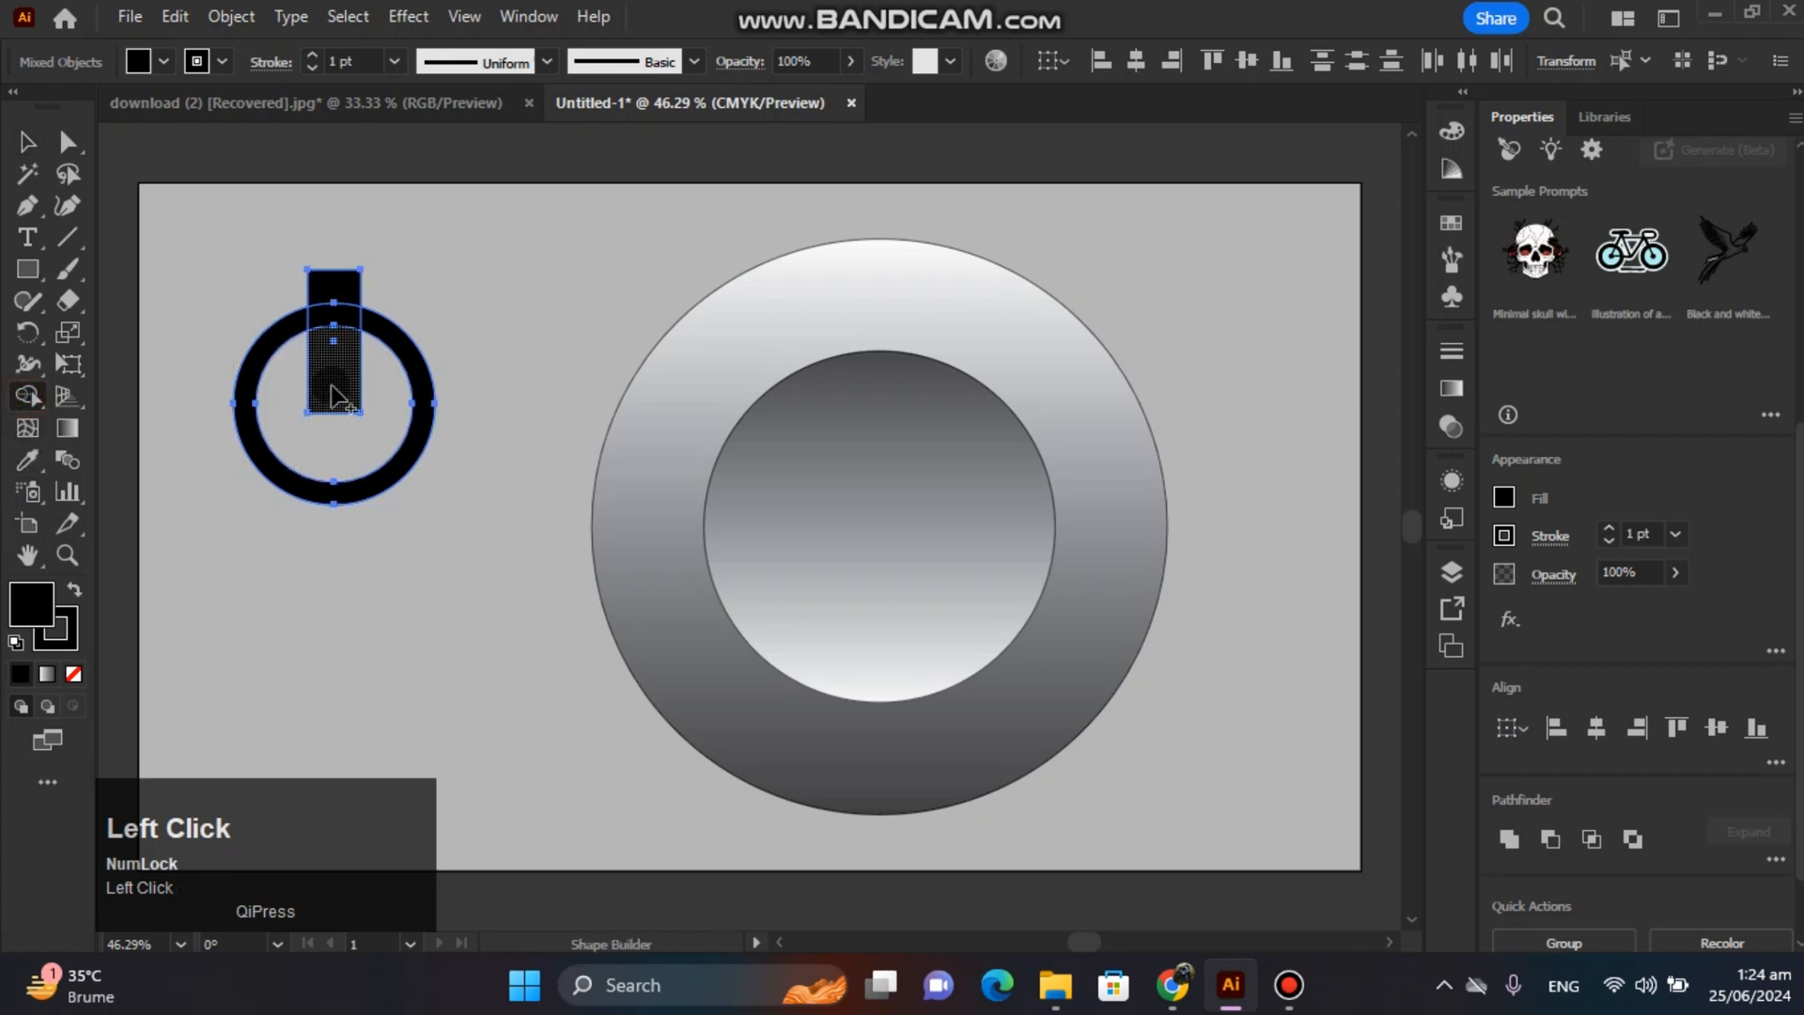
pyautogui.keyDown('alt'); pyautogui.click(323, 301); pyautogui.keyUp('alt')
pyautogui.click(26, 142)
pyautogui.click(282, 214)
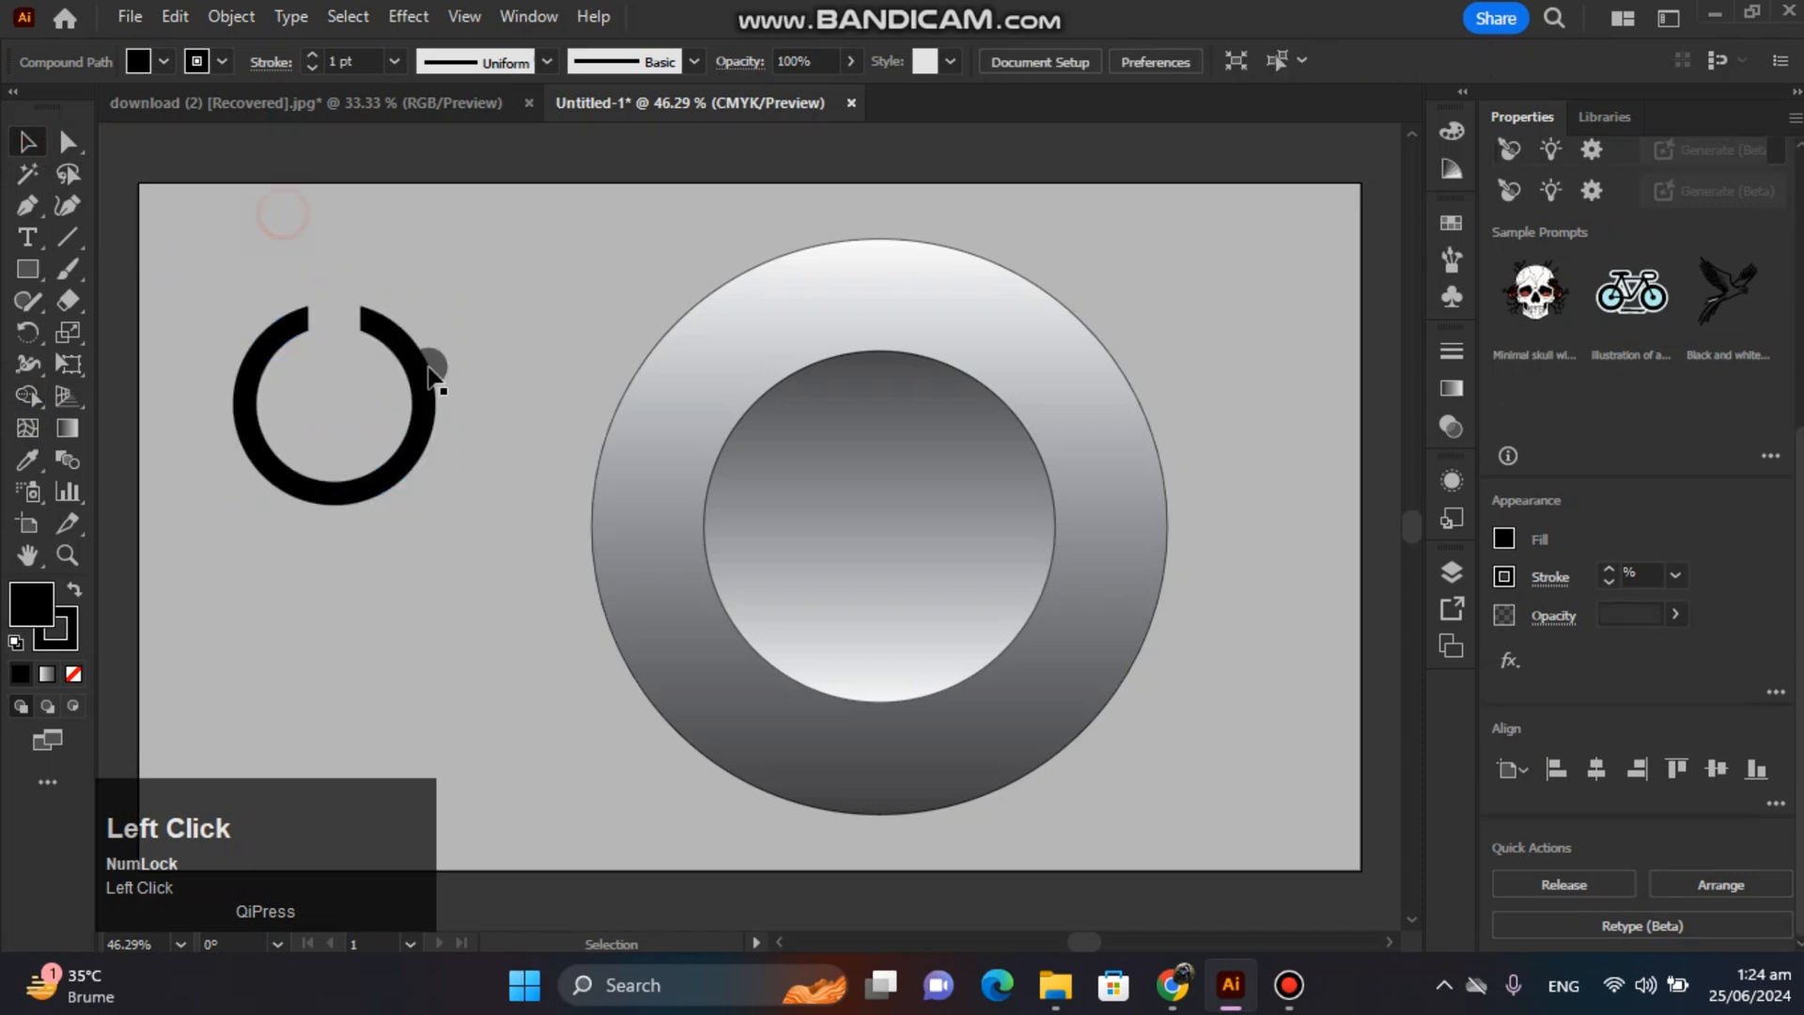
# Move the gapped ring to the center of the large circles and enlarge it to nearly fill the inner circle
pyautogui.moveTo(430, 374); pyautogui.dragTo(968, 514)
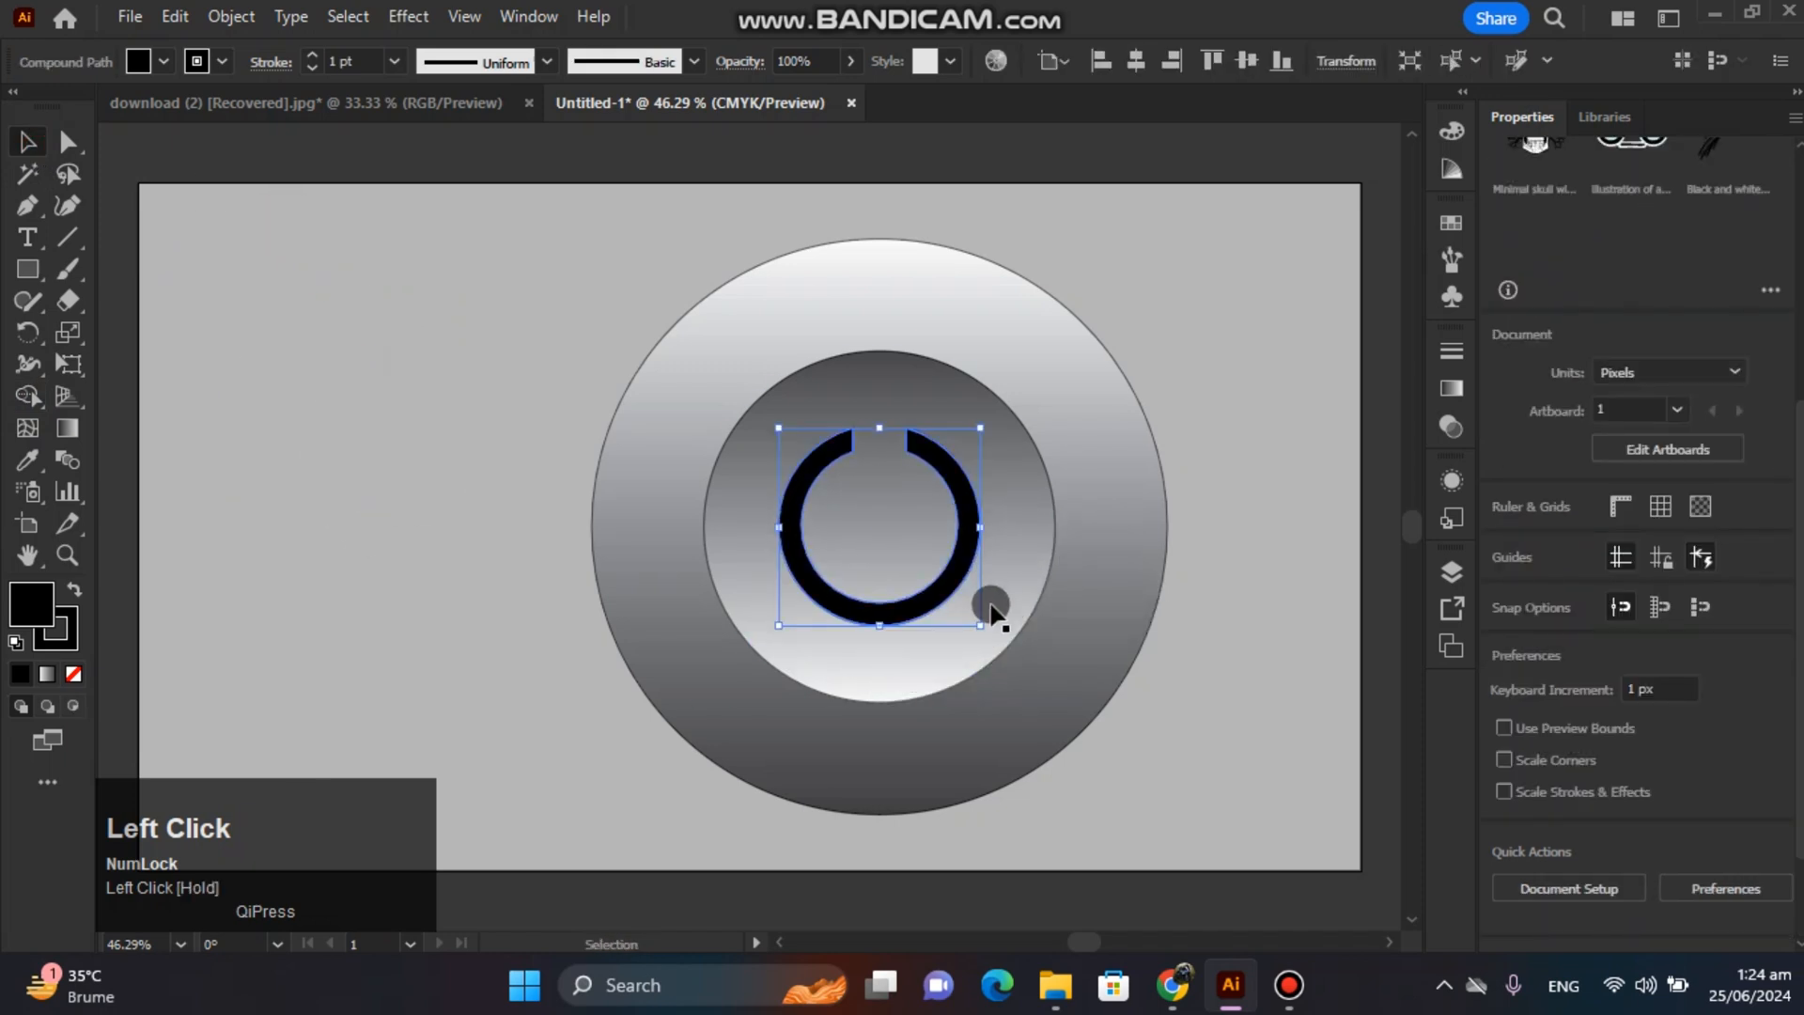
pyautogui.moveTo(992, 608); pyautogui.dragTo(1025, 680)
pyautogui.click(1201, 732)
# Move both large circles and the black ring together toward the artboard's middle, keeping them level
pyautogui.moveTo(1142, 774); pyautogui.dragTo(632, 321)
pyautogui.moveTo(1061, 562); pyautogui.dragTo(967, 564)
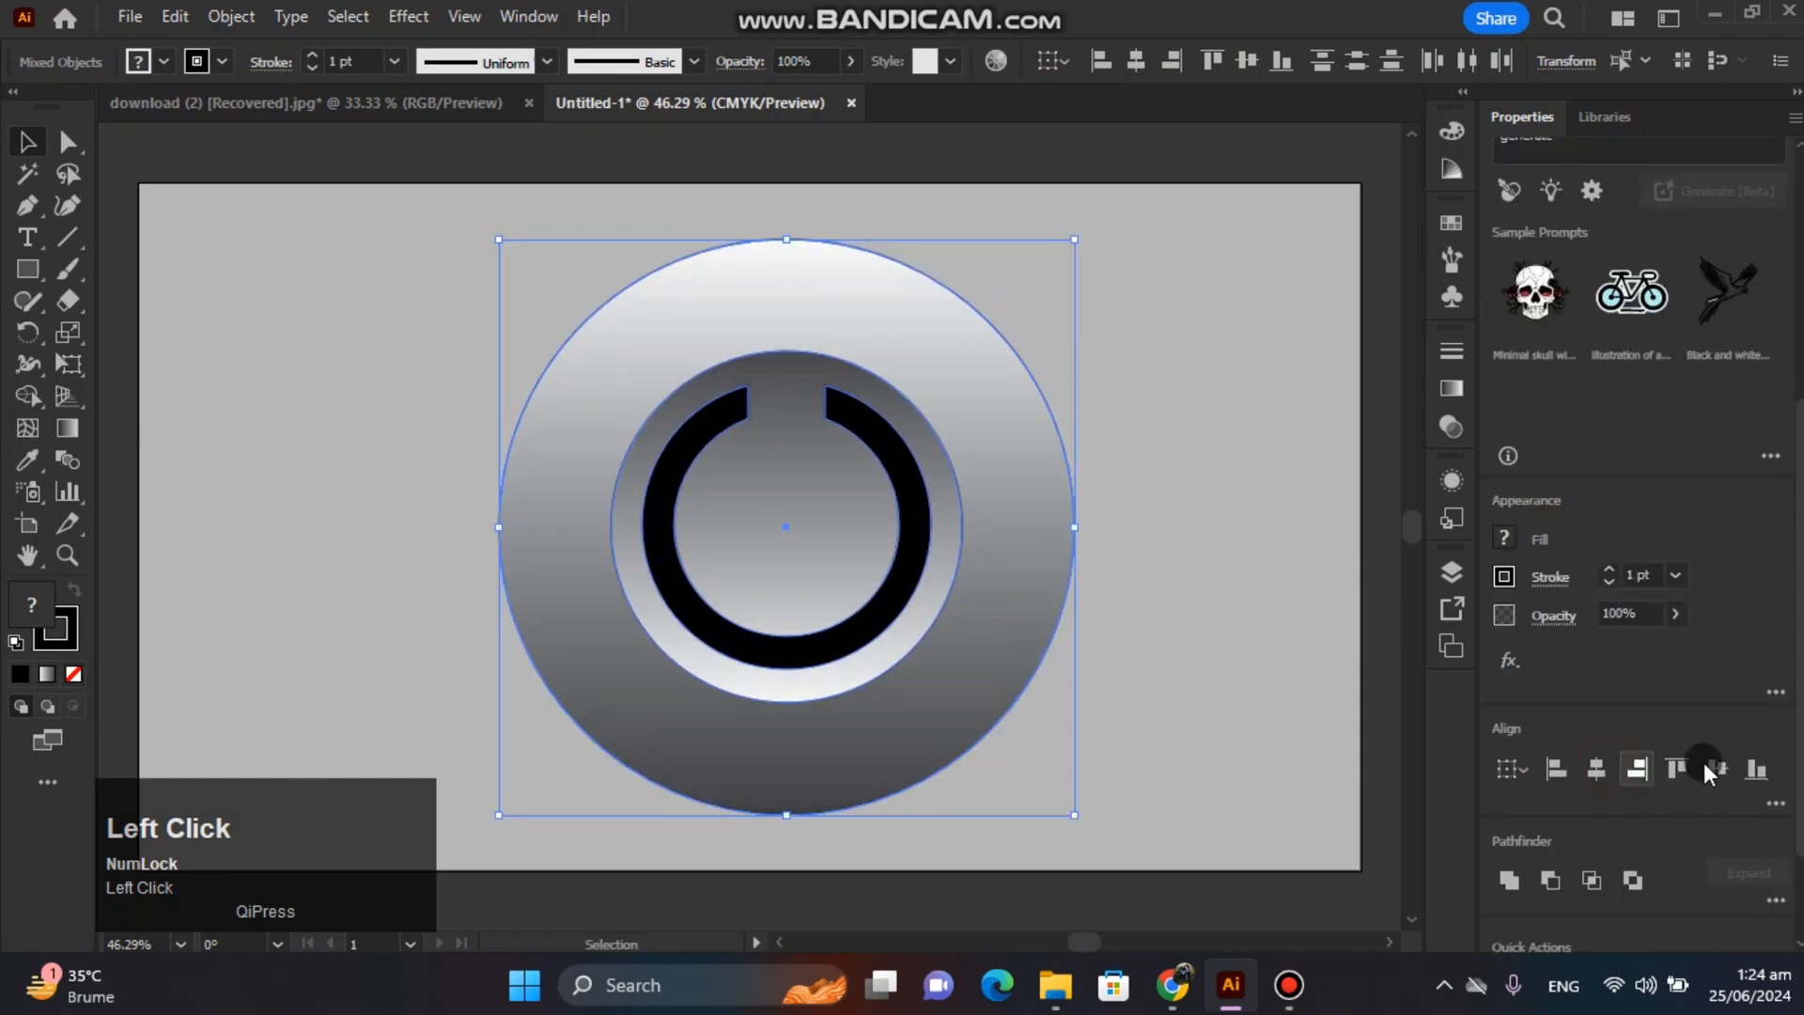
pyautogui.click(1183, 606)
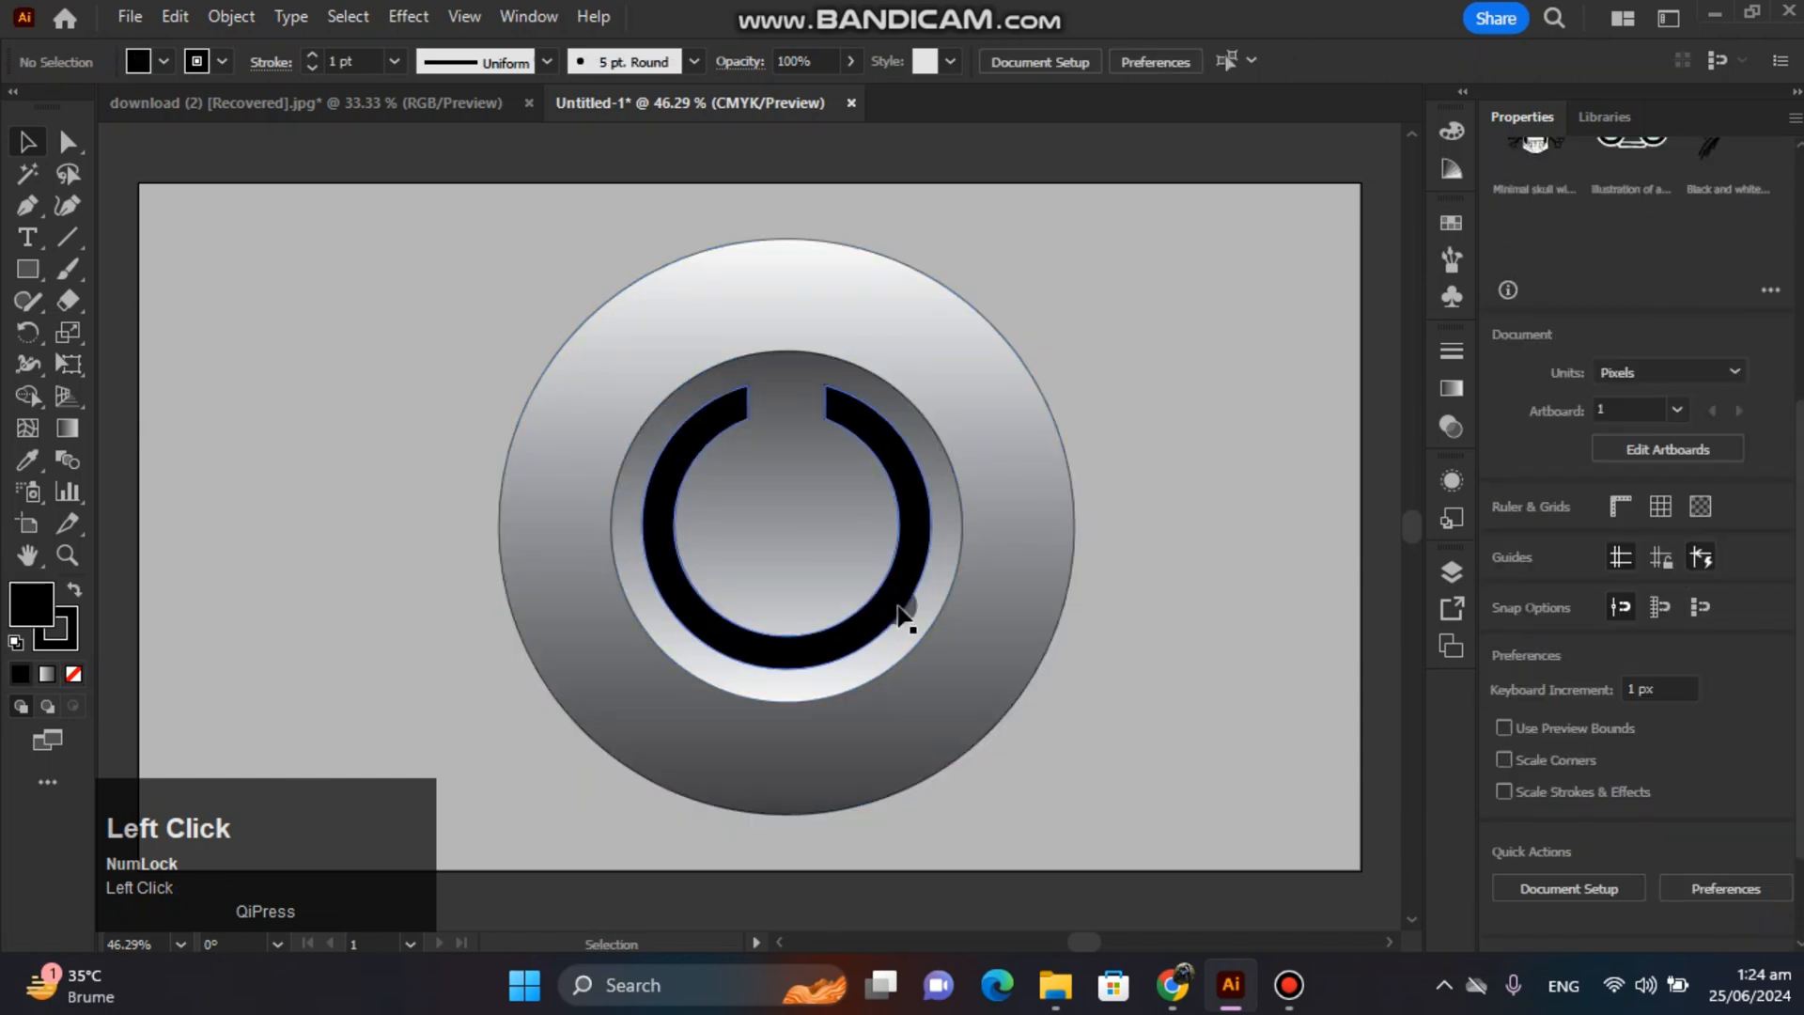
# Draw a narrow black rounded bar down from the ring's gap to the button's middle and center it in the gap
pyautogui.rightClick(18, 275)
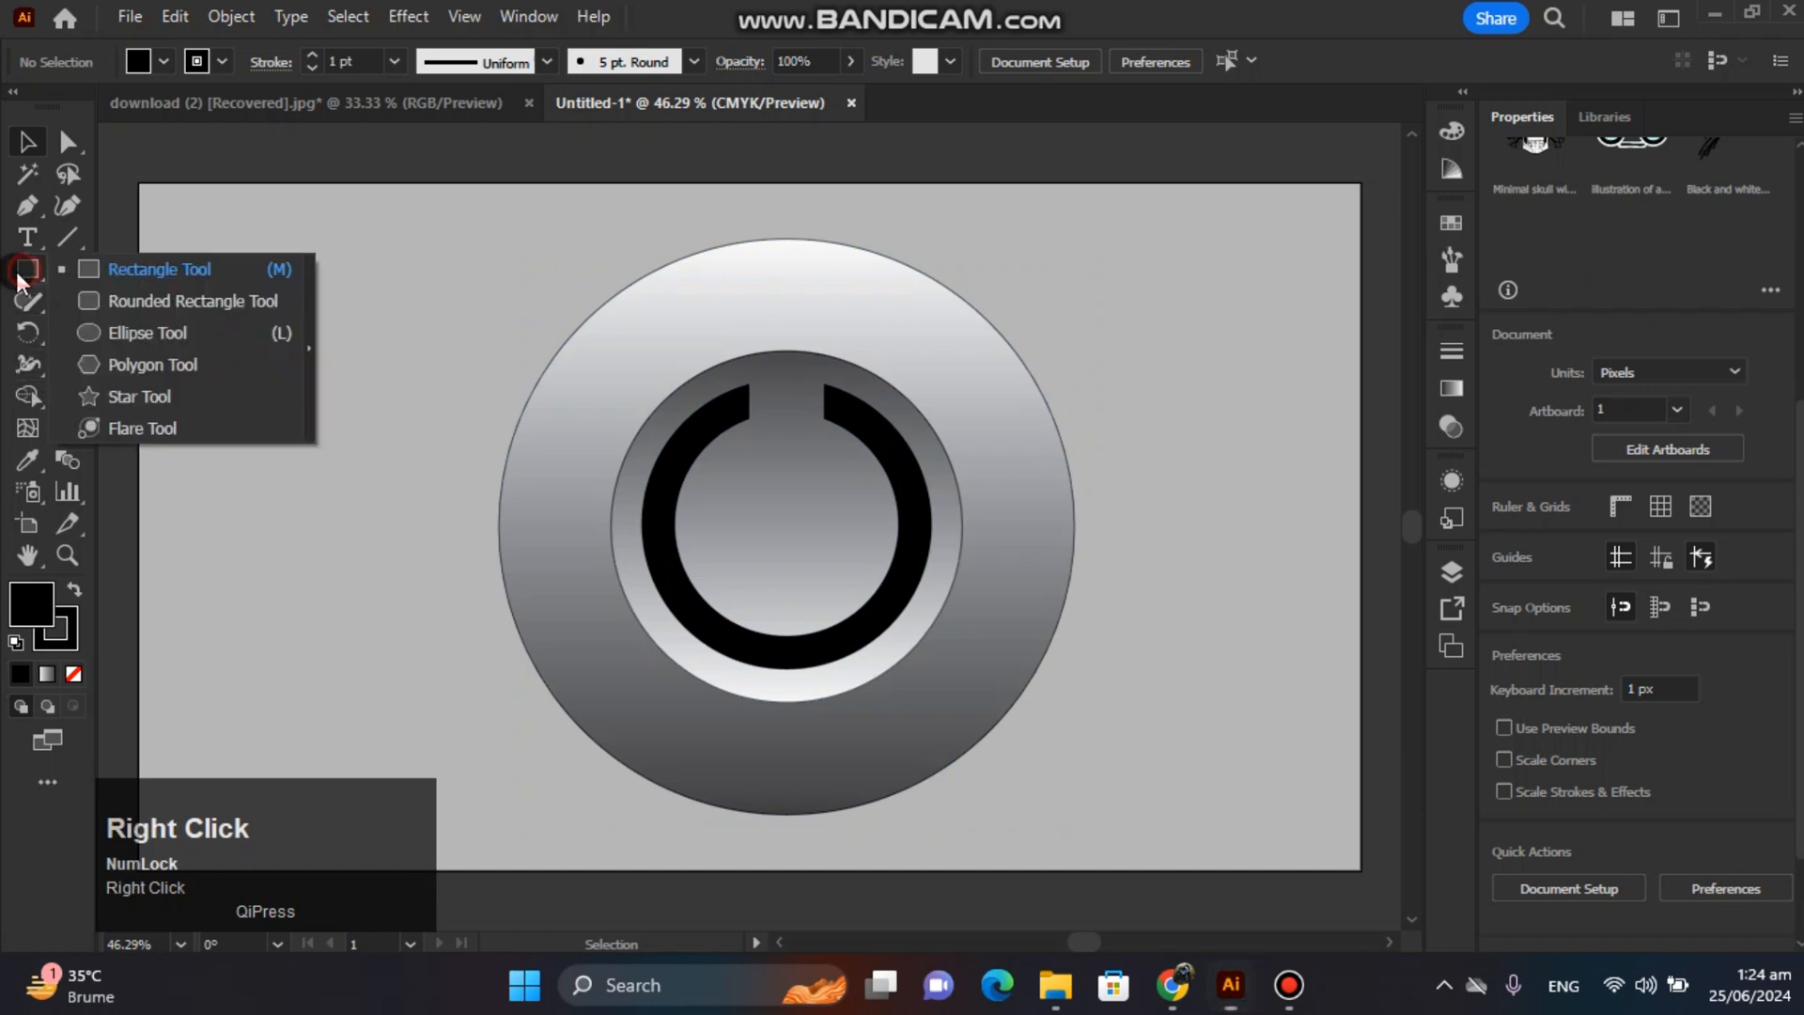
pyautogui.click(111, 300)
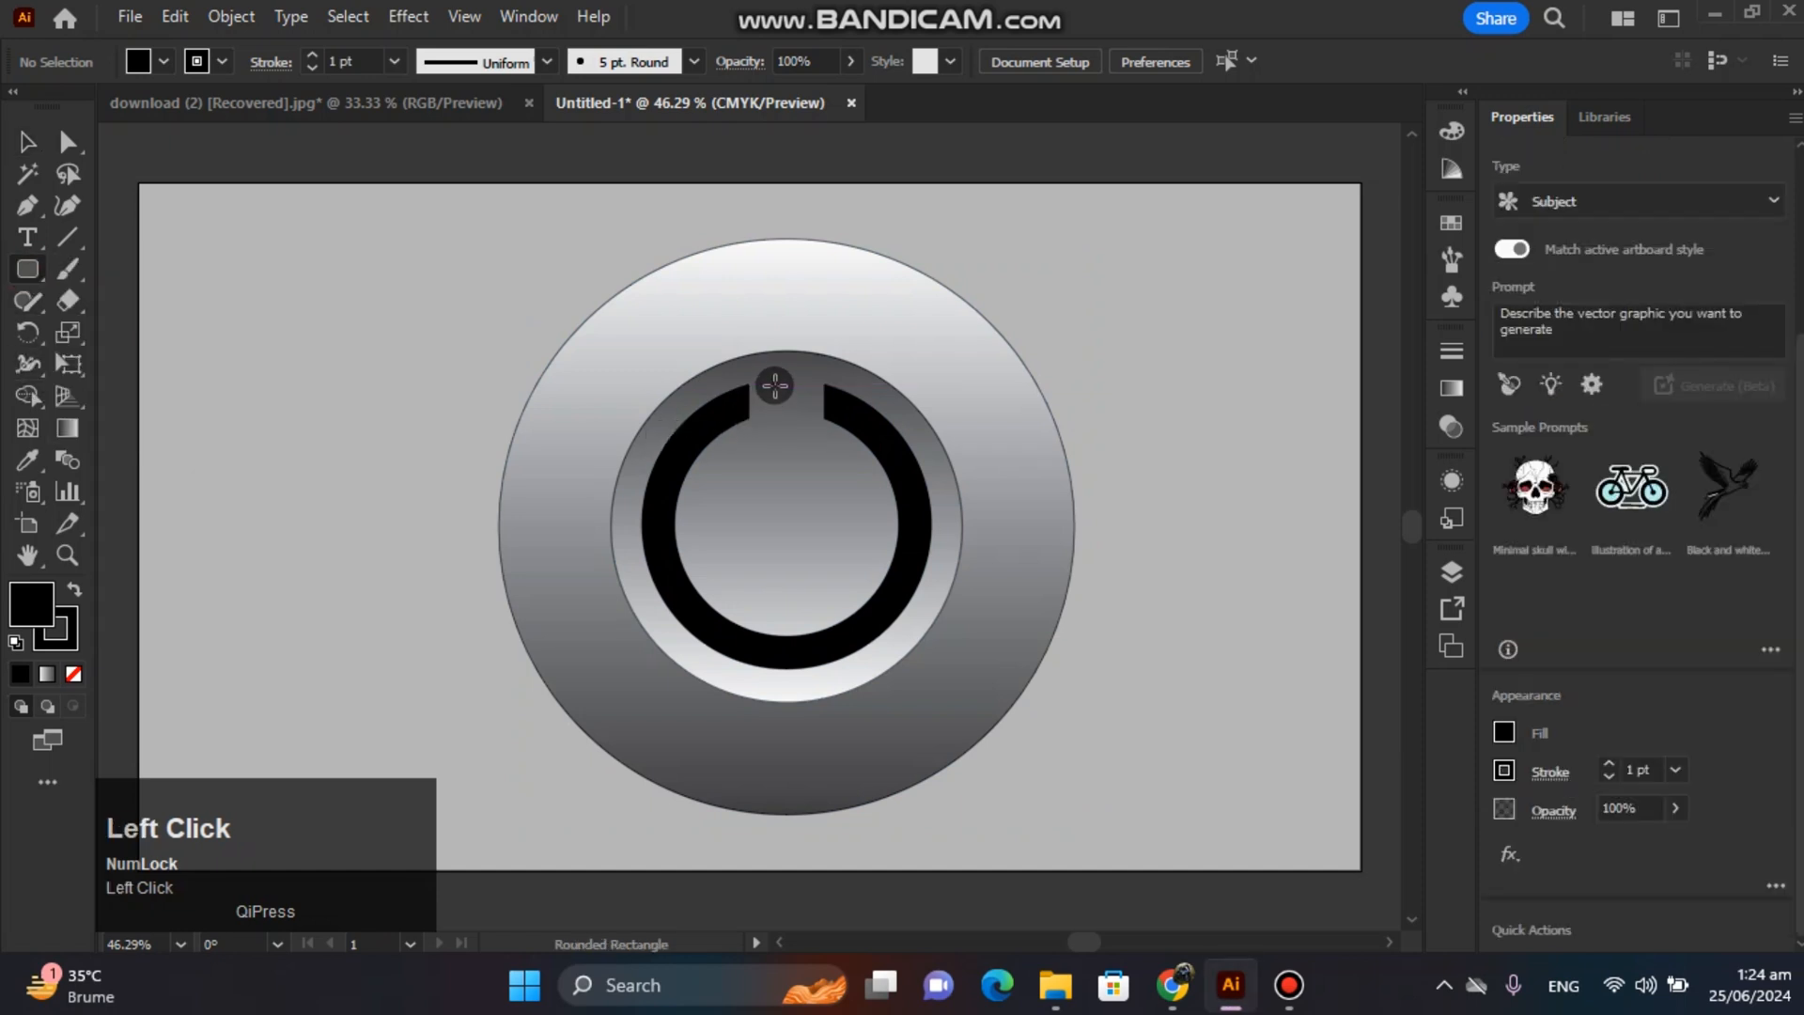
pyautogui.moveTo(775, 385); pyautogui.dragTo(814, 559)
pyautogui.click(27, 142)
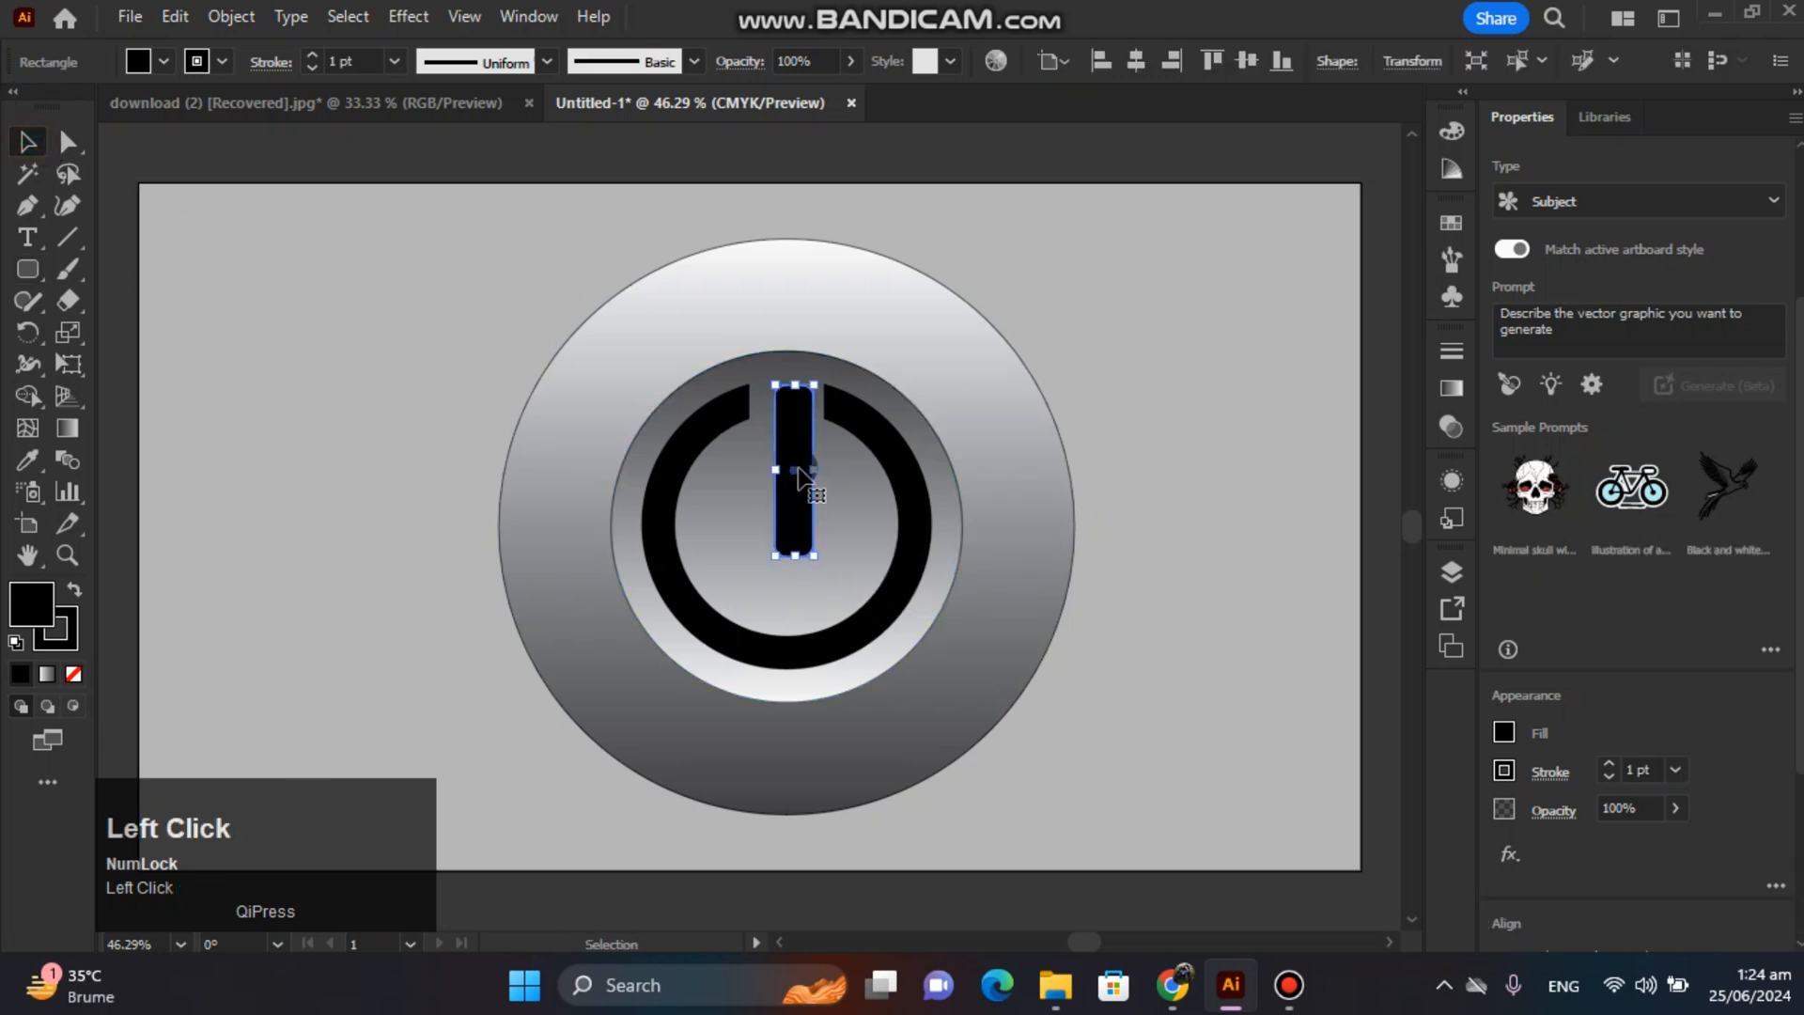
pyautogui.moveTo(800, 477); pyautogui.dragTo(811, 475)
pyautogui.click(1157, 471)
# Extend the rounded bar's lower end slightly downward
pyautogui.click(782, 541)
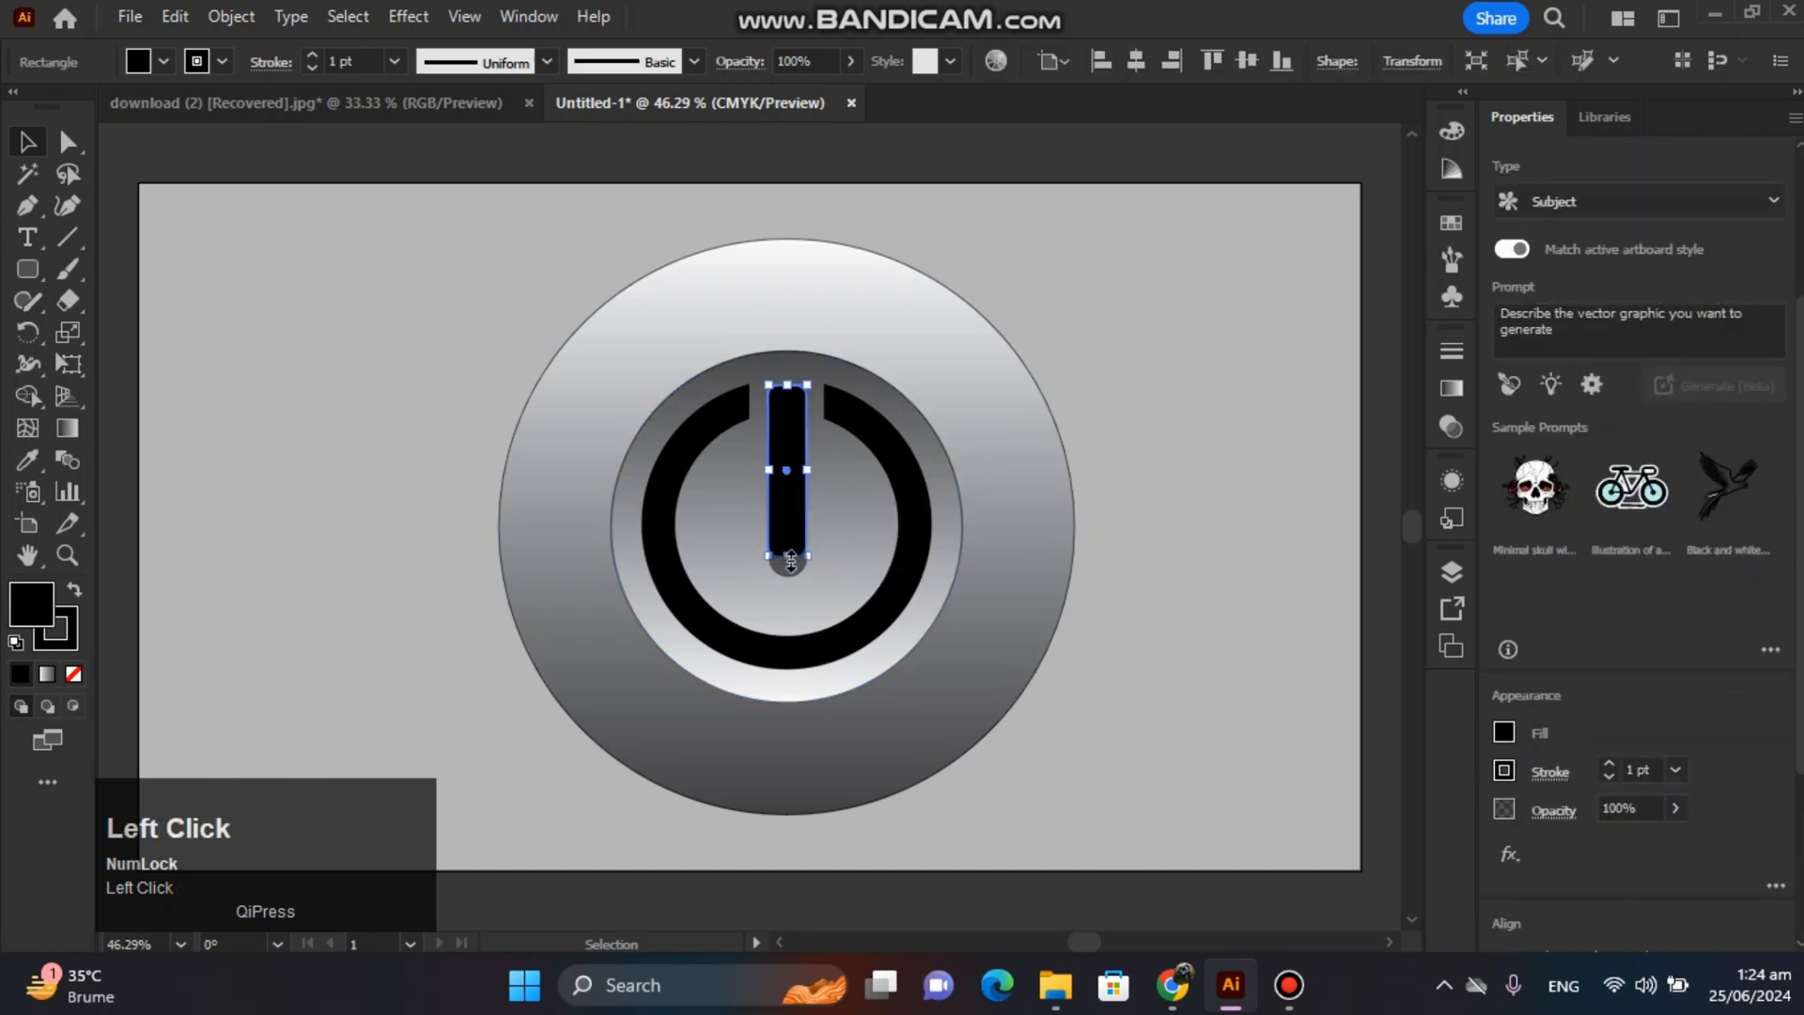
pyautogui.moveTo(790, 561); pyautogui.dragTo(791, 574)
pyautogui.click(408, 420)
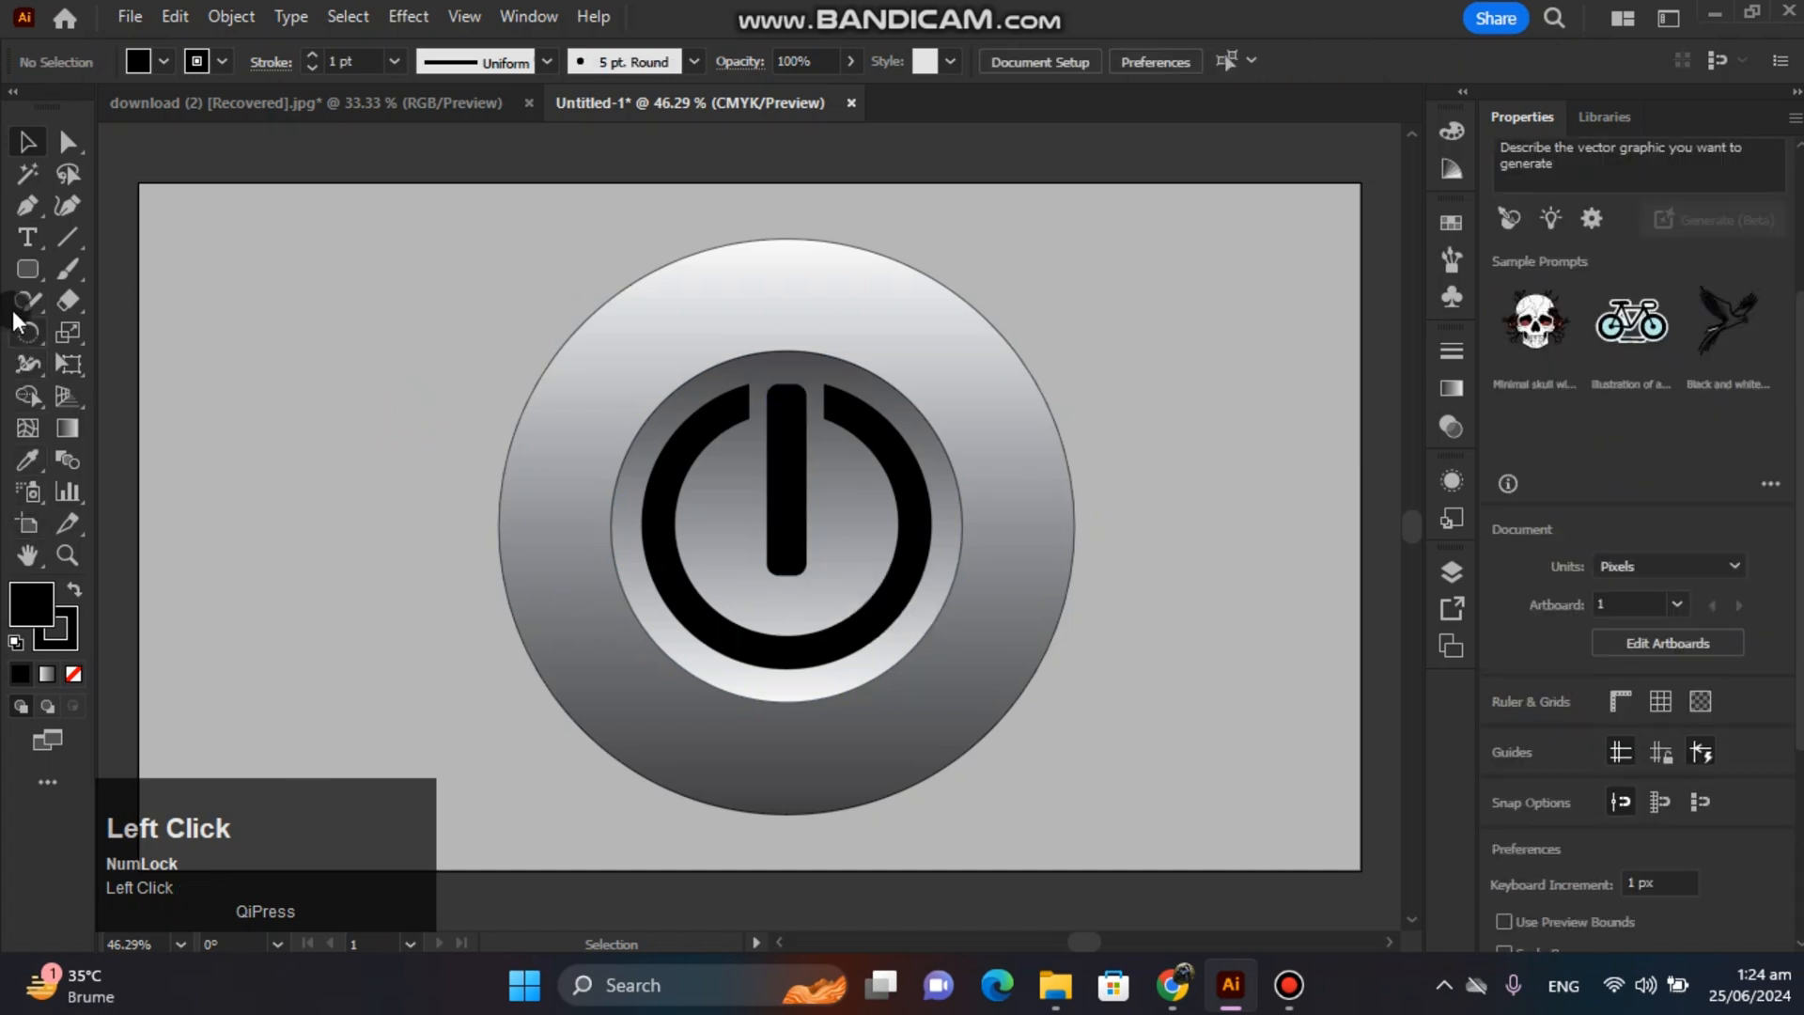
# Draw a small black circle in the empty area beside the large button with the Ellipse tool
pyautogui.rightClick(27, 274)
pyautogui.click(122, 344)
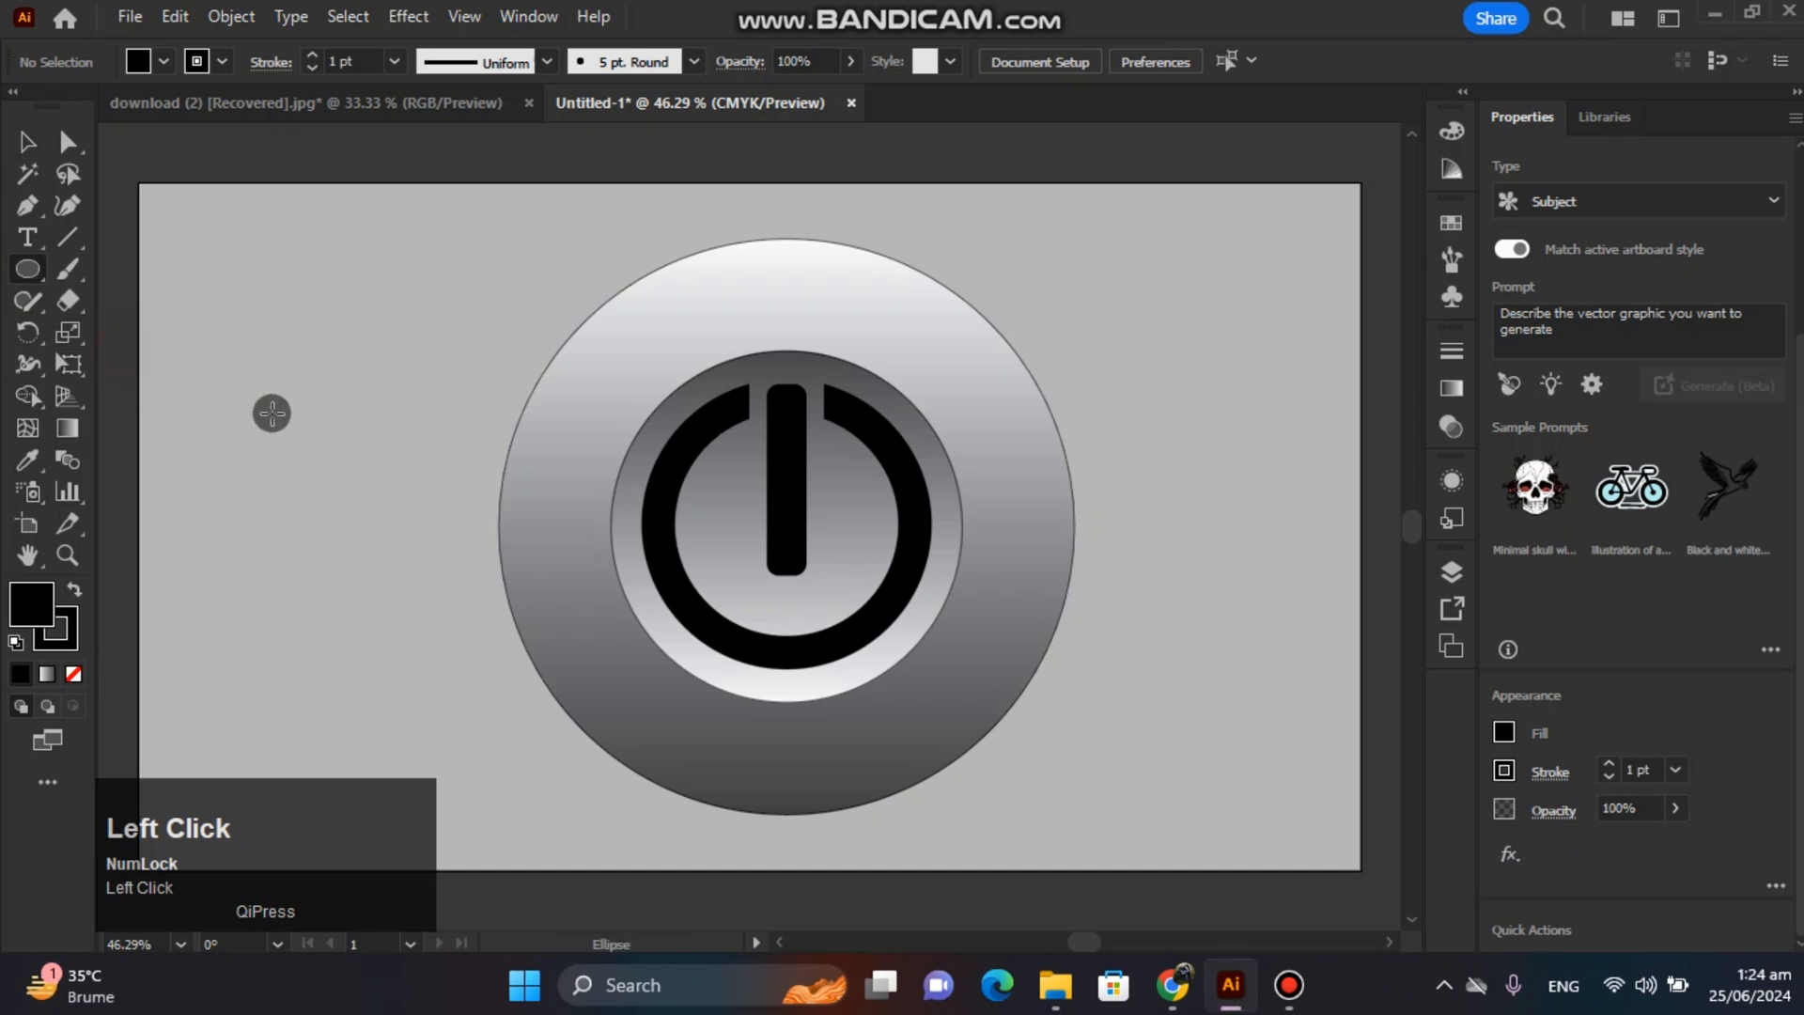
pyautogui.moveTo(297, 425)
pyautogui.mouseDown()
pyautogui.moveTo(324, 450)
pyautogui.moveTo(651, 554)
pyautogui.moveTo(803, 578)
pyautogui.moveTo(792, 555)
pyautogui.moveTo(451, 542)
pyautogui.mouseUp()
pyautogui.click(27, 142)
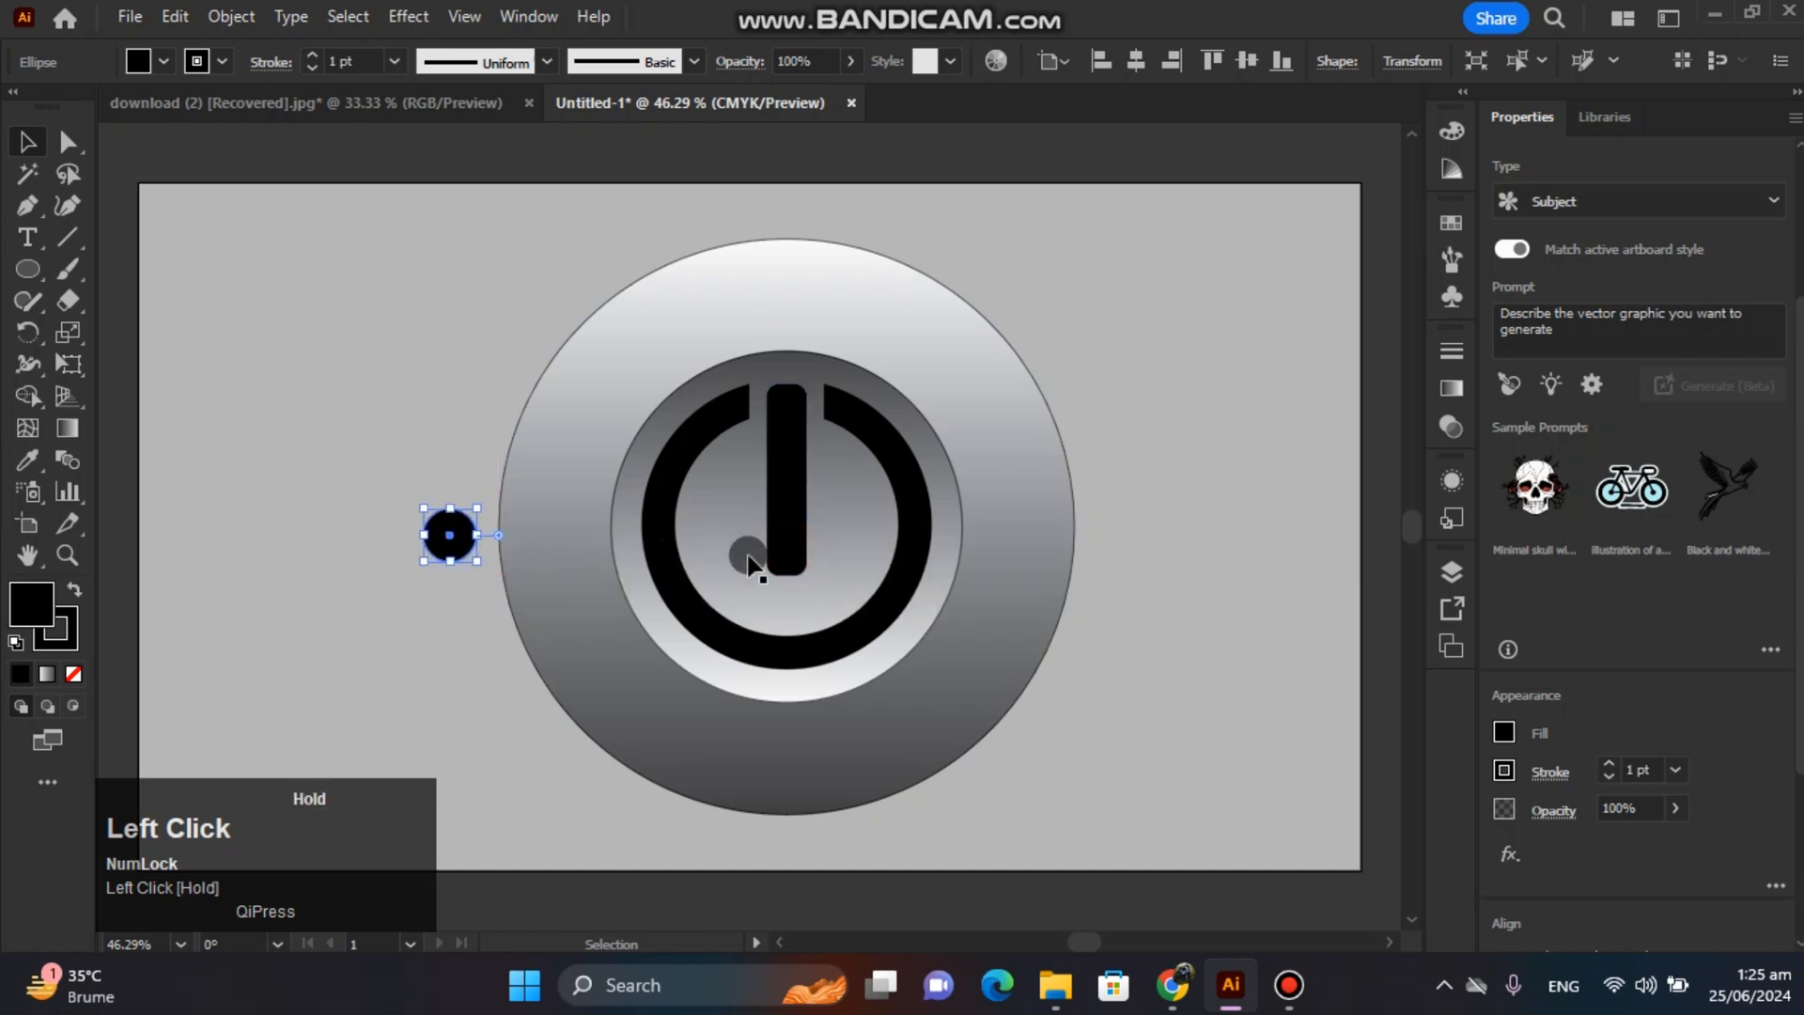
# Shorten the rounded bar from below so it ends just past the ring's center
pyautogui.click(781, 564)
pyautogui.moveTo(793, 580); pyautogui.dragTo(790, 549)
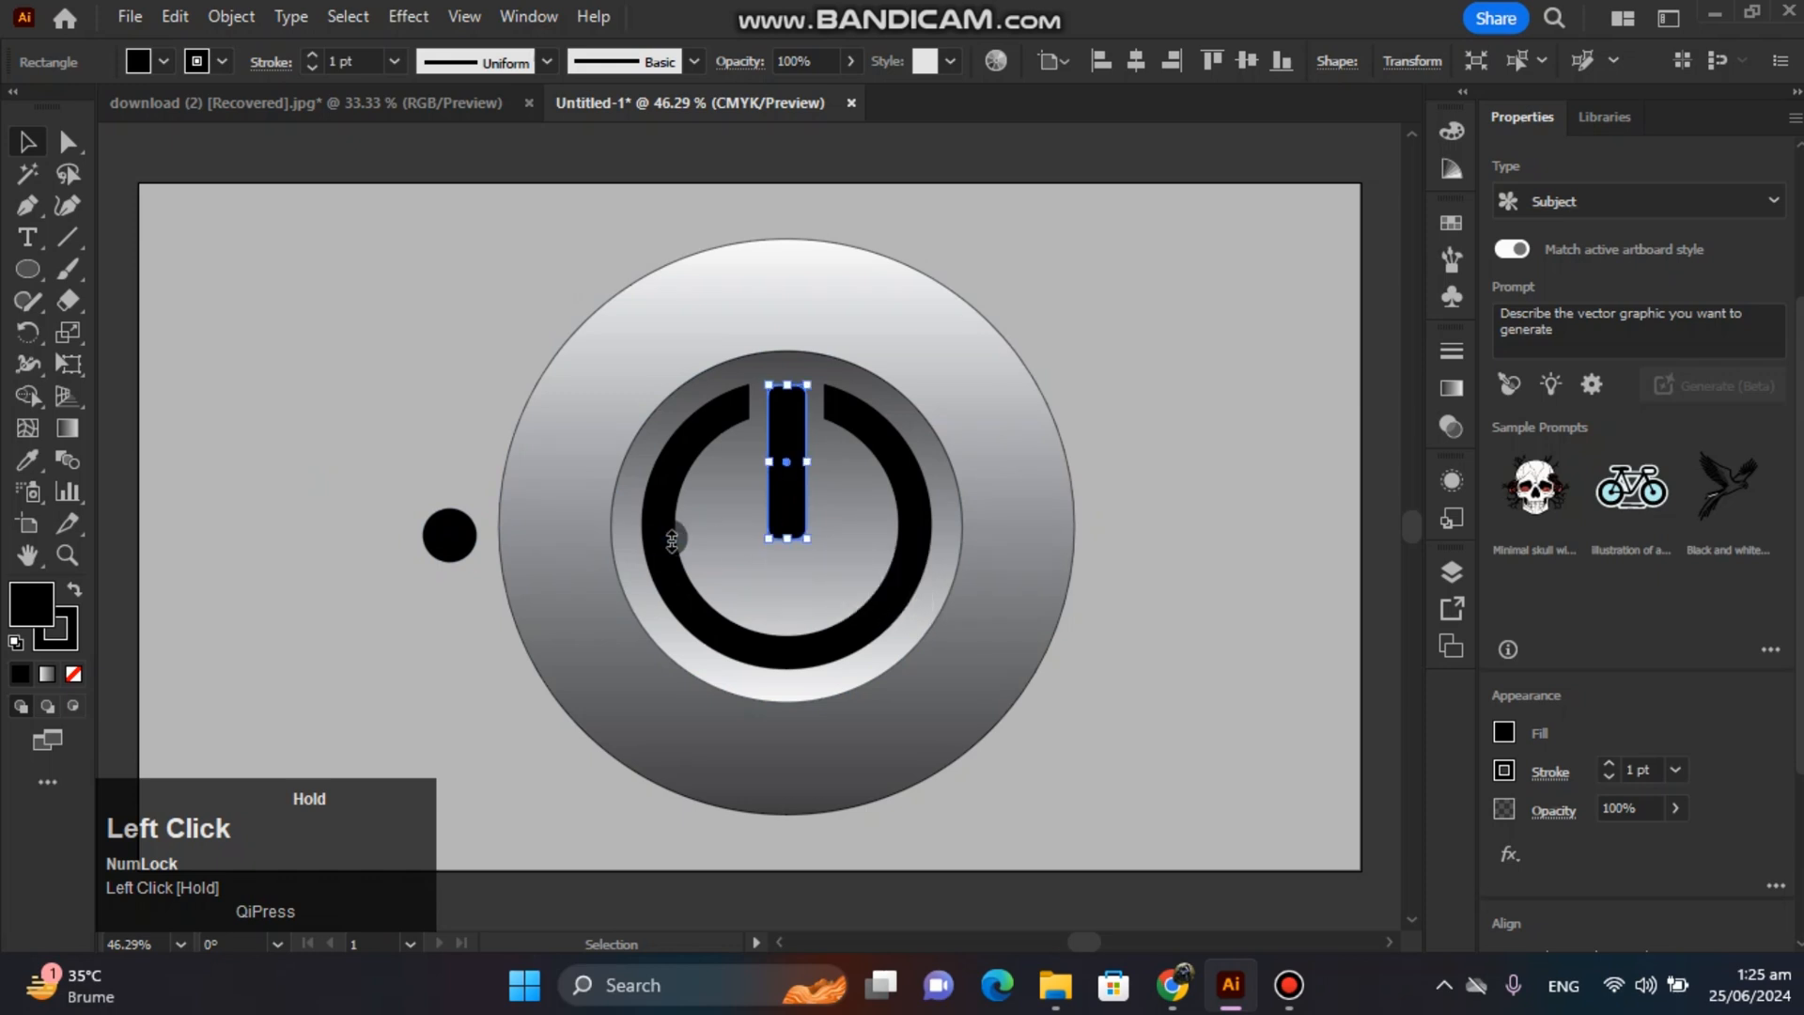
pyautogui.click(351, 552)
# Move the small black circle onto the bar's lower end and enlarge it about its center to about 80 px
pyautogui.moveTo(434, 554); pyautogui.dragTo(821, 567)
pyautogui.keyDown('shift'); pyautogui.click(814, 560); pyautogui.keyUp('shift')
pyautogui.hotkey('ctrl', 'z')
pyautogui.click(1131, 527)
pyautogui.click(805, 544)
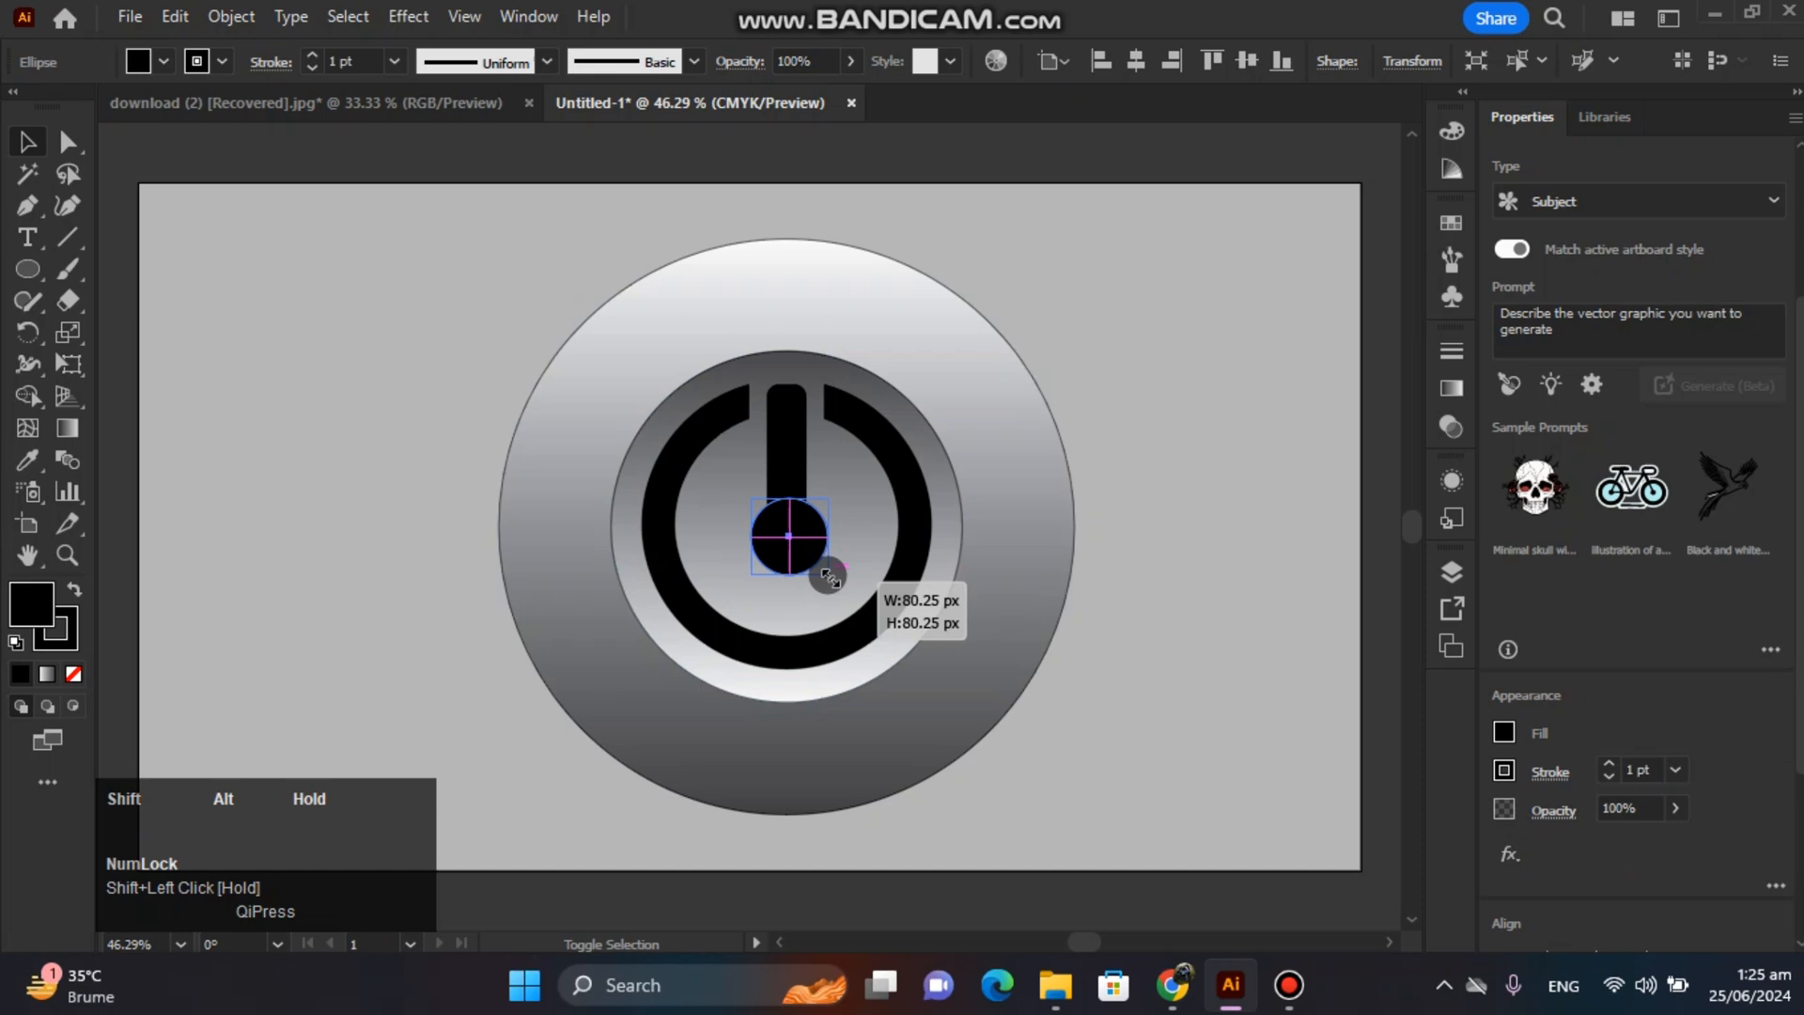
pyautogui.moveTo(829, 577); pyautogui.dragTo(828, 577)
# Align the small black circle to the artboard's horizontal and vertical centers
pyautogui.scroll(-3, 1587, 675)
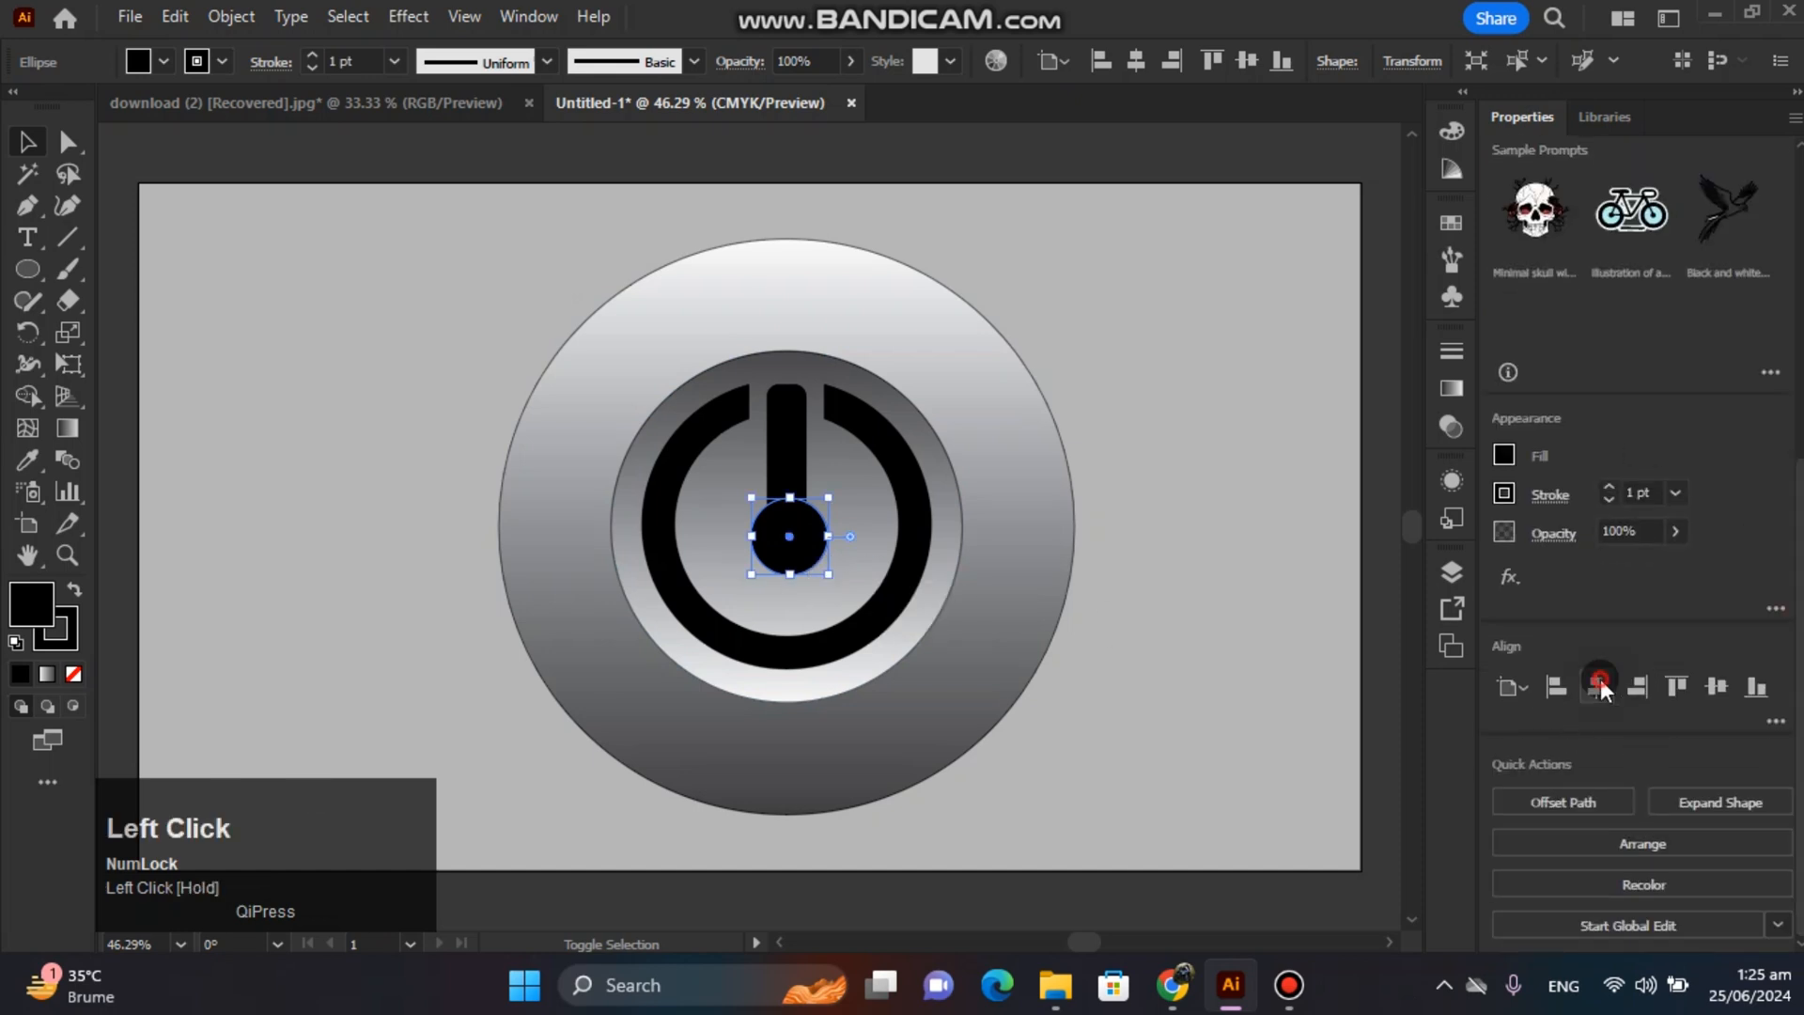
pyautogui.click(1600, 685)
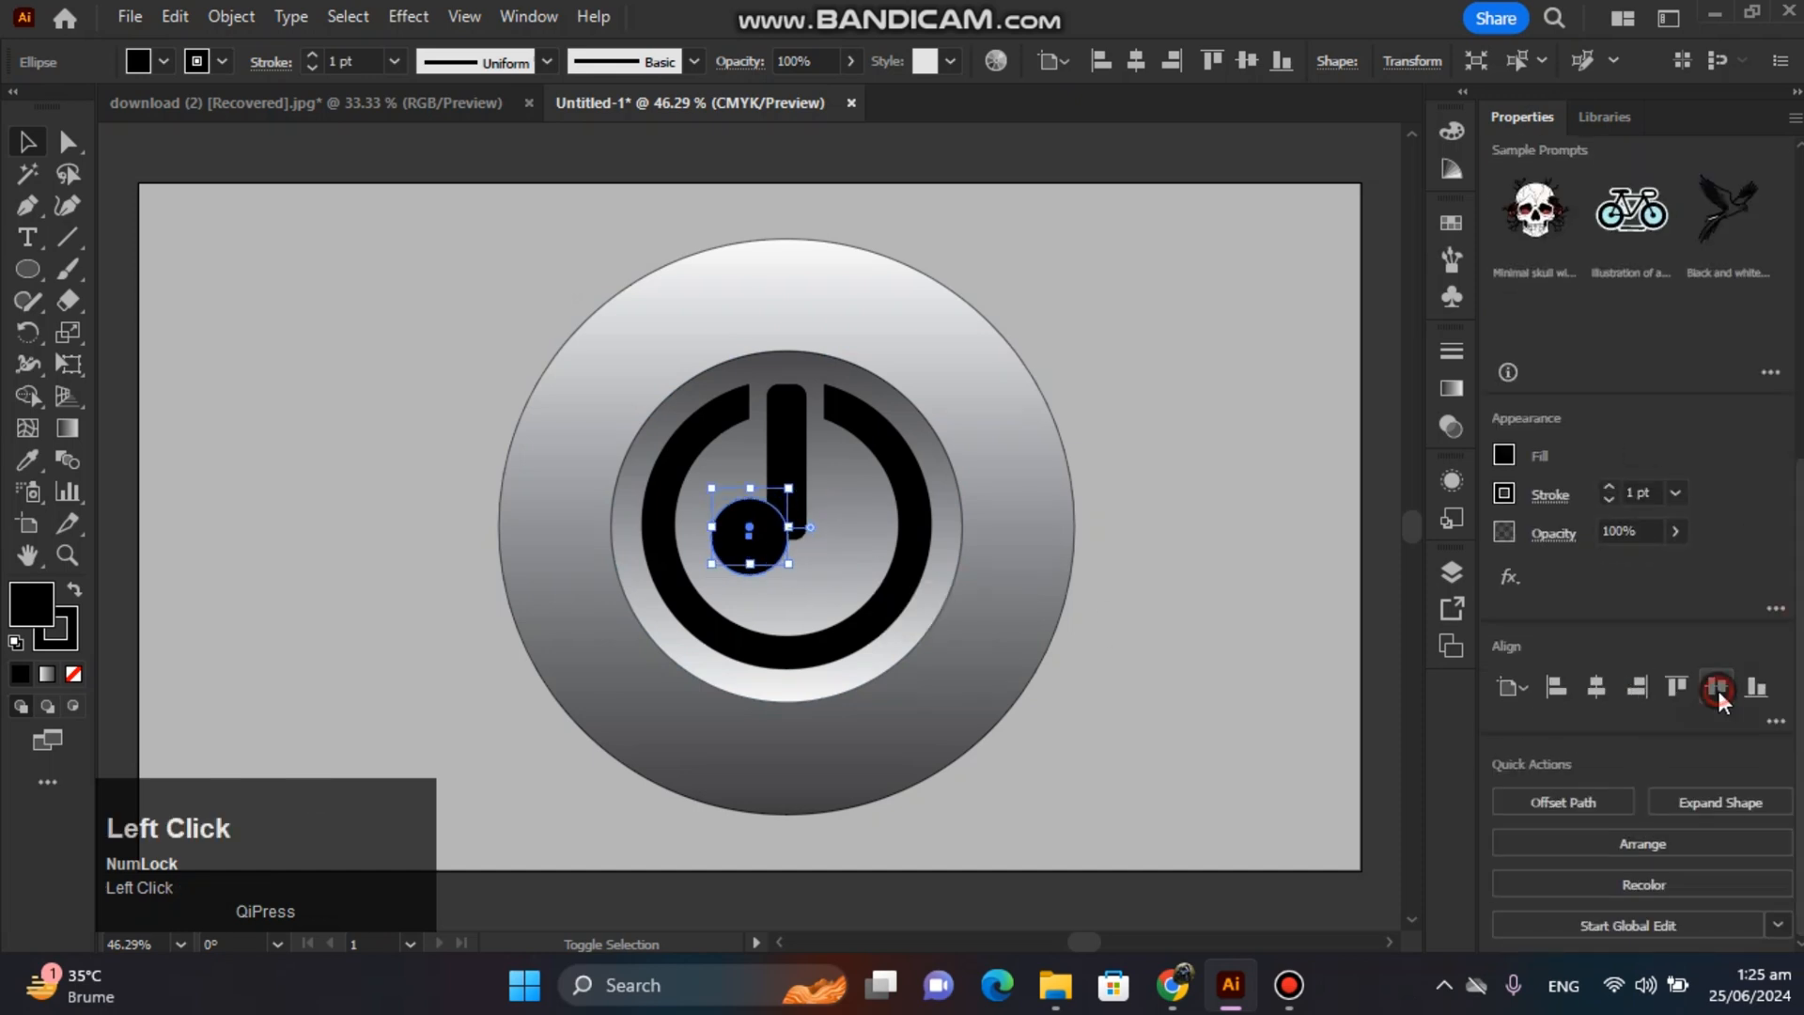
pyautogui.click(1718, 691)
pyautogui.click(1184, 589)
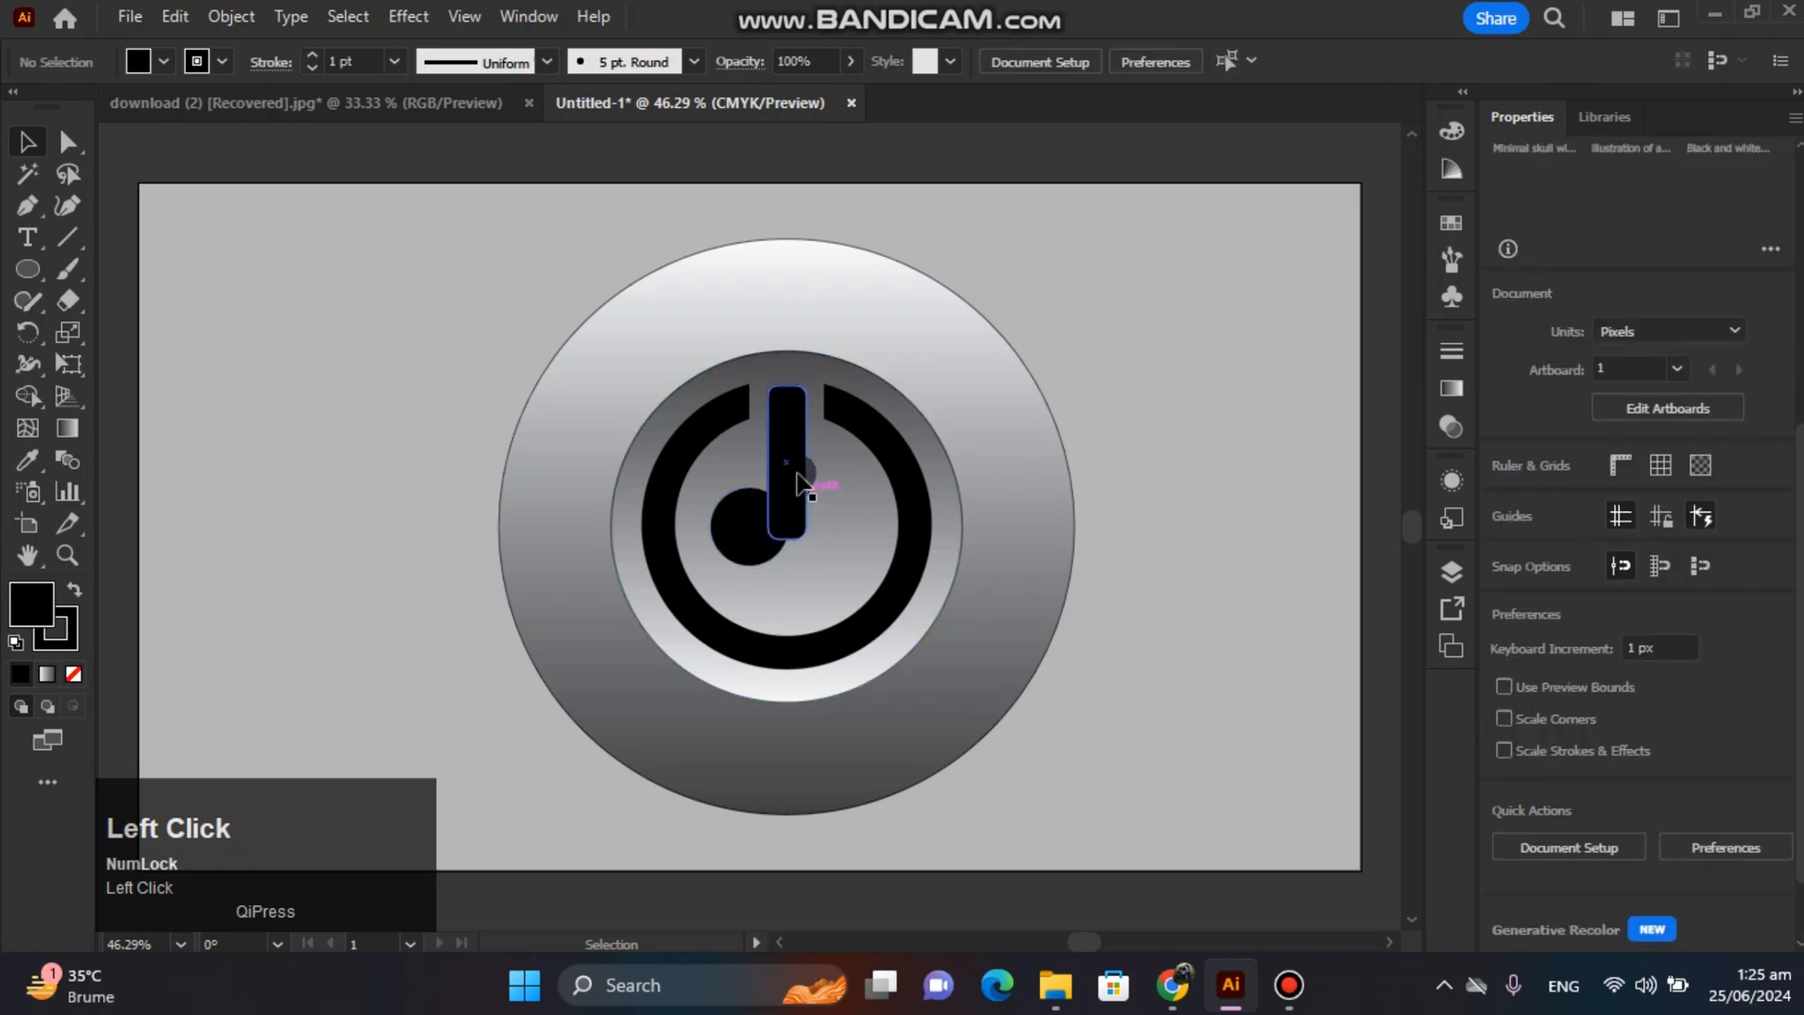
# Center the small black circle on the bar's lower end and shrink it slightly about its center
pyautogui.moveTo(750, 522); pyautogui.dragTo(790, 532)
pyautogui.click(1281, 646)
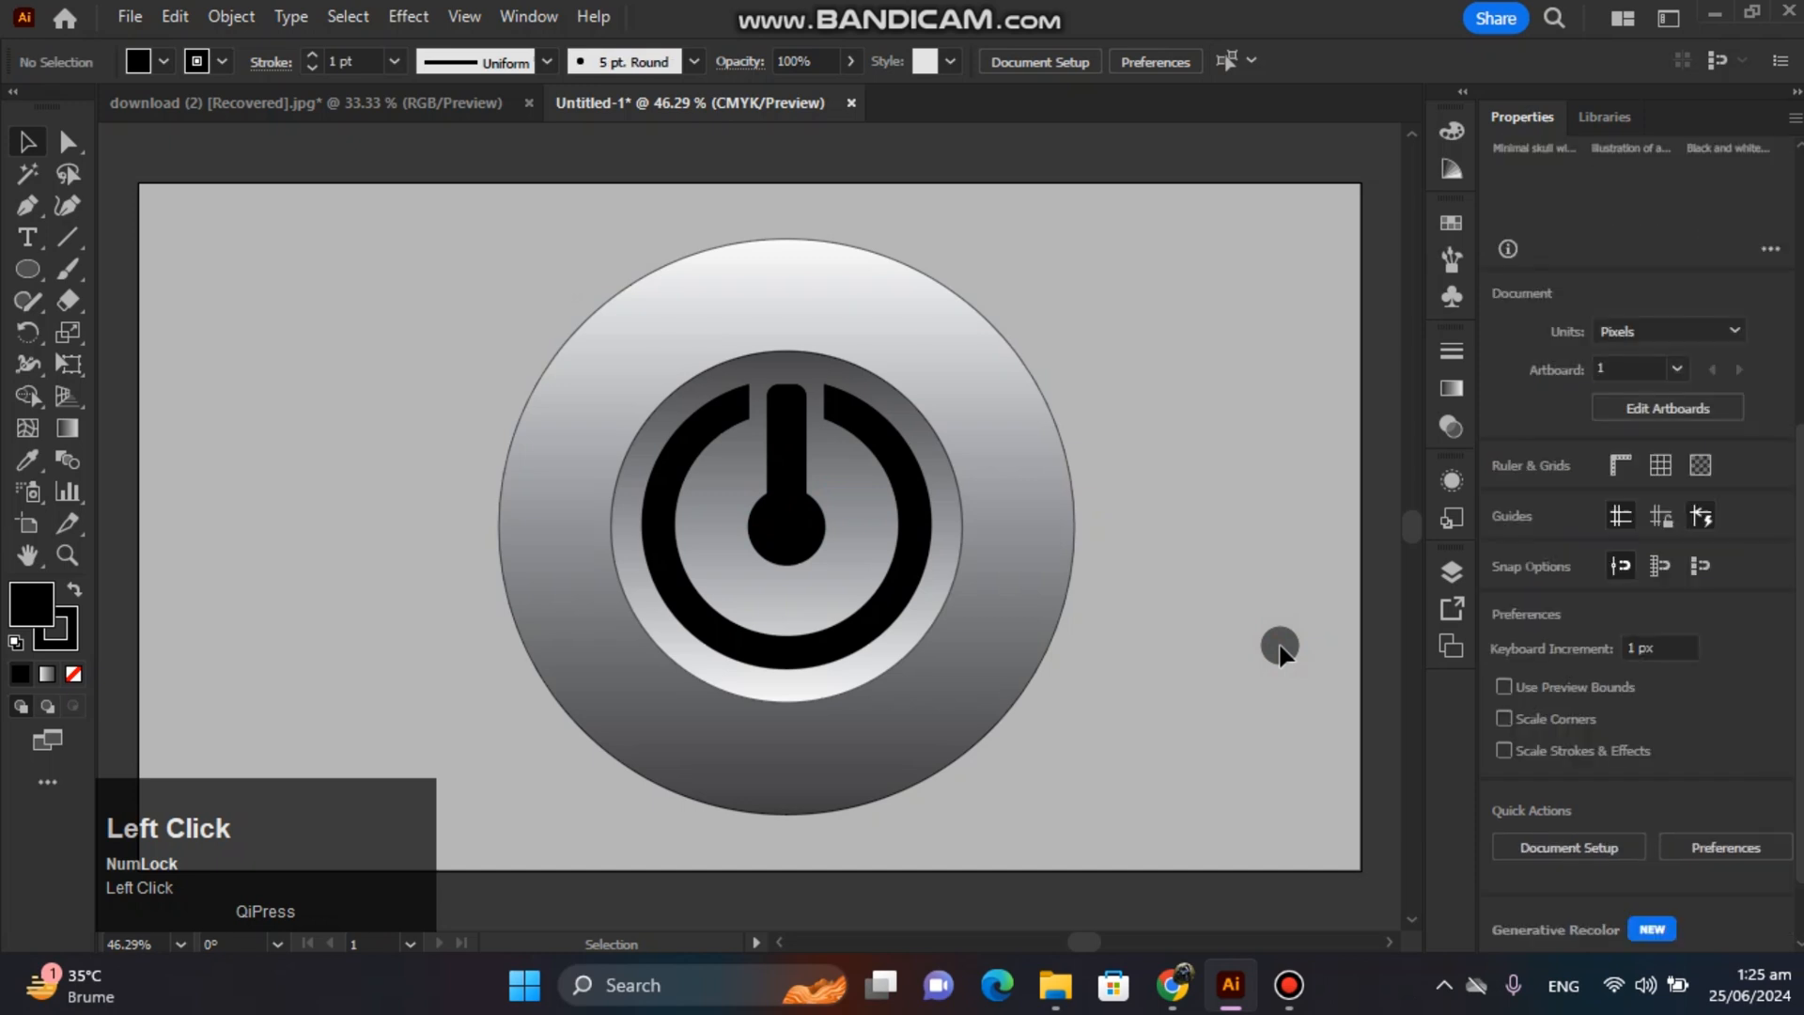
pyautogui.click(810, 528)
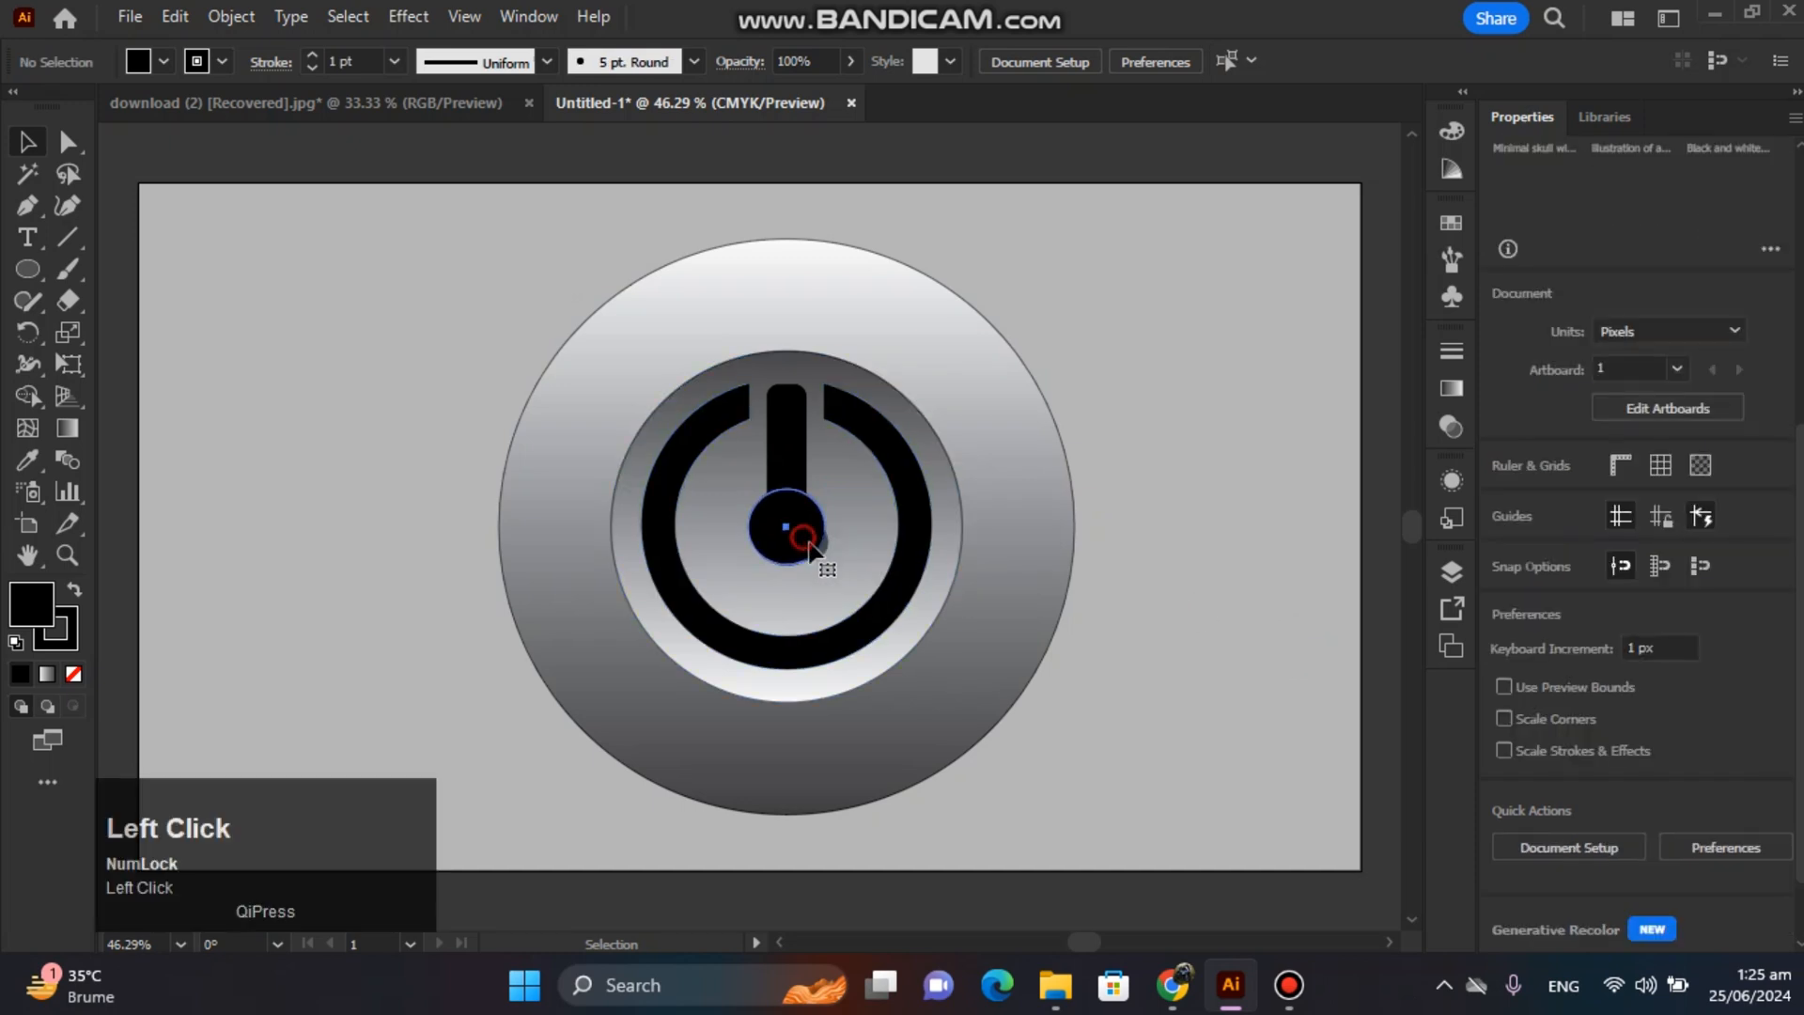
pyautogui.moveTo(826, 565); pyautogui.dragTo(825, 562)
pyautogui.click(1138, 569)
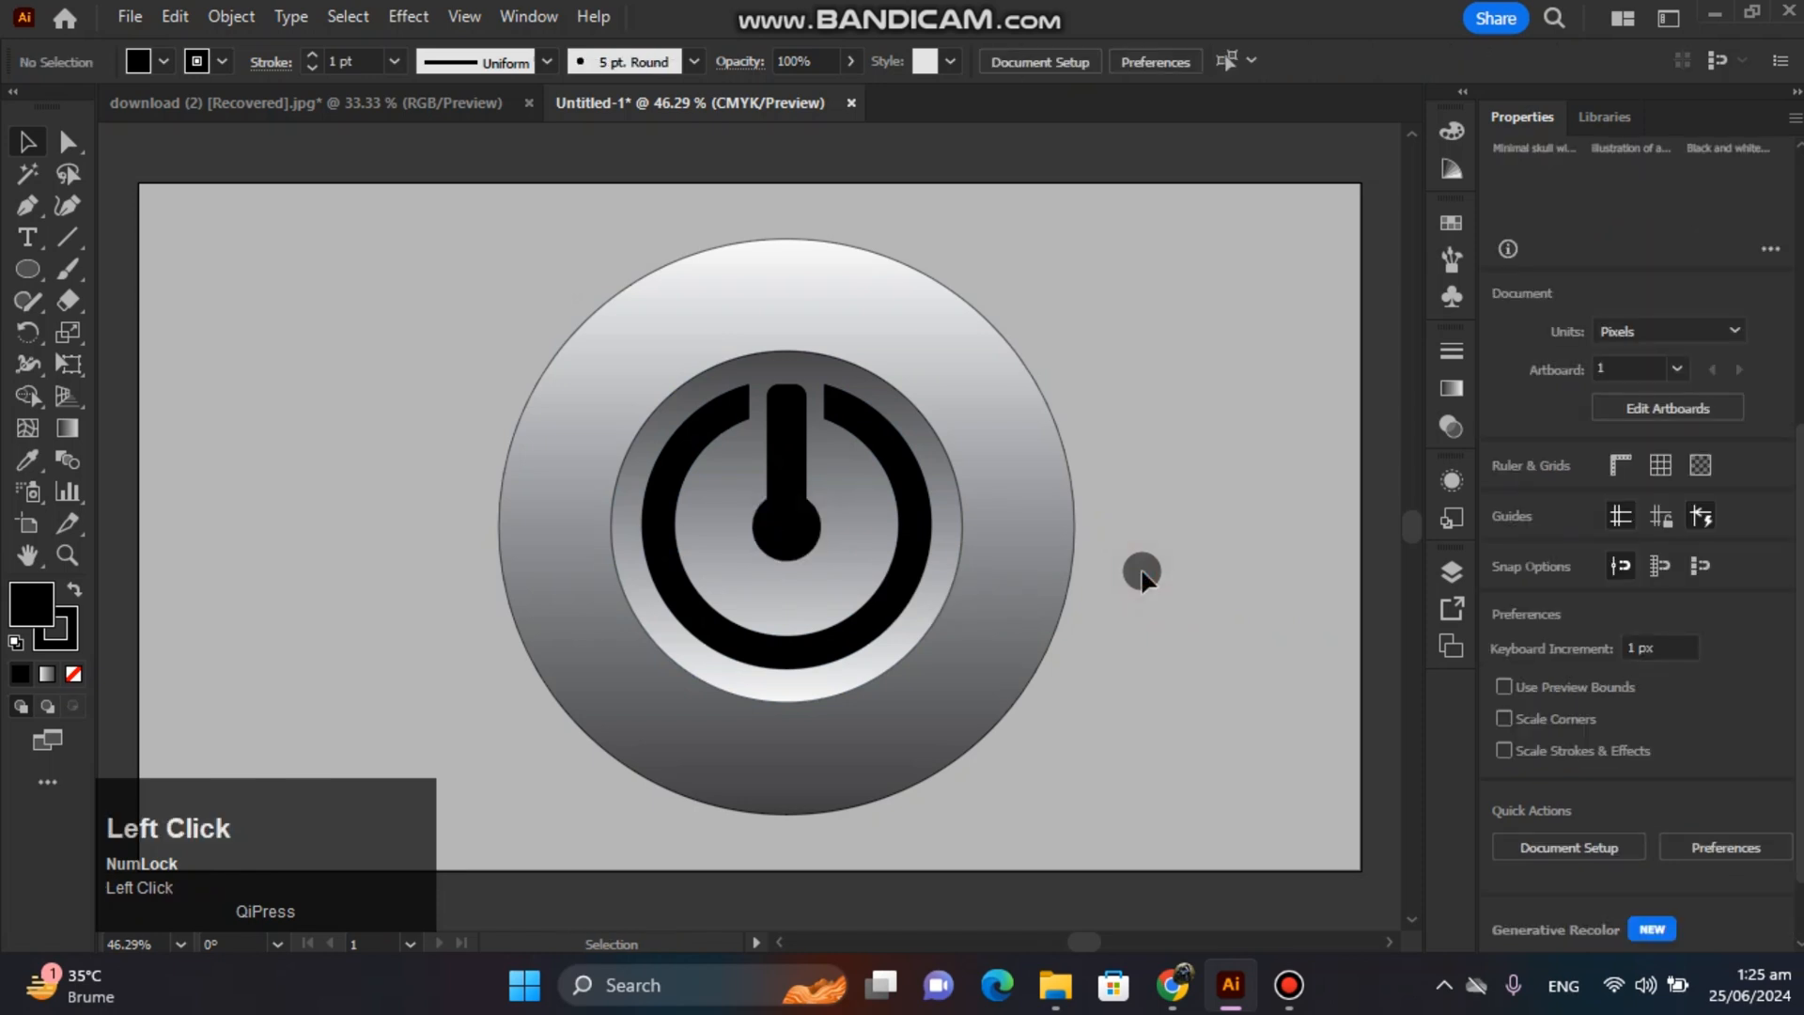
pyautogui.click(696, 444)
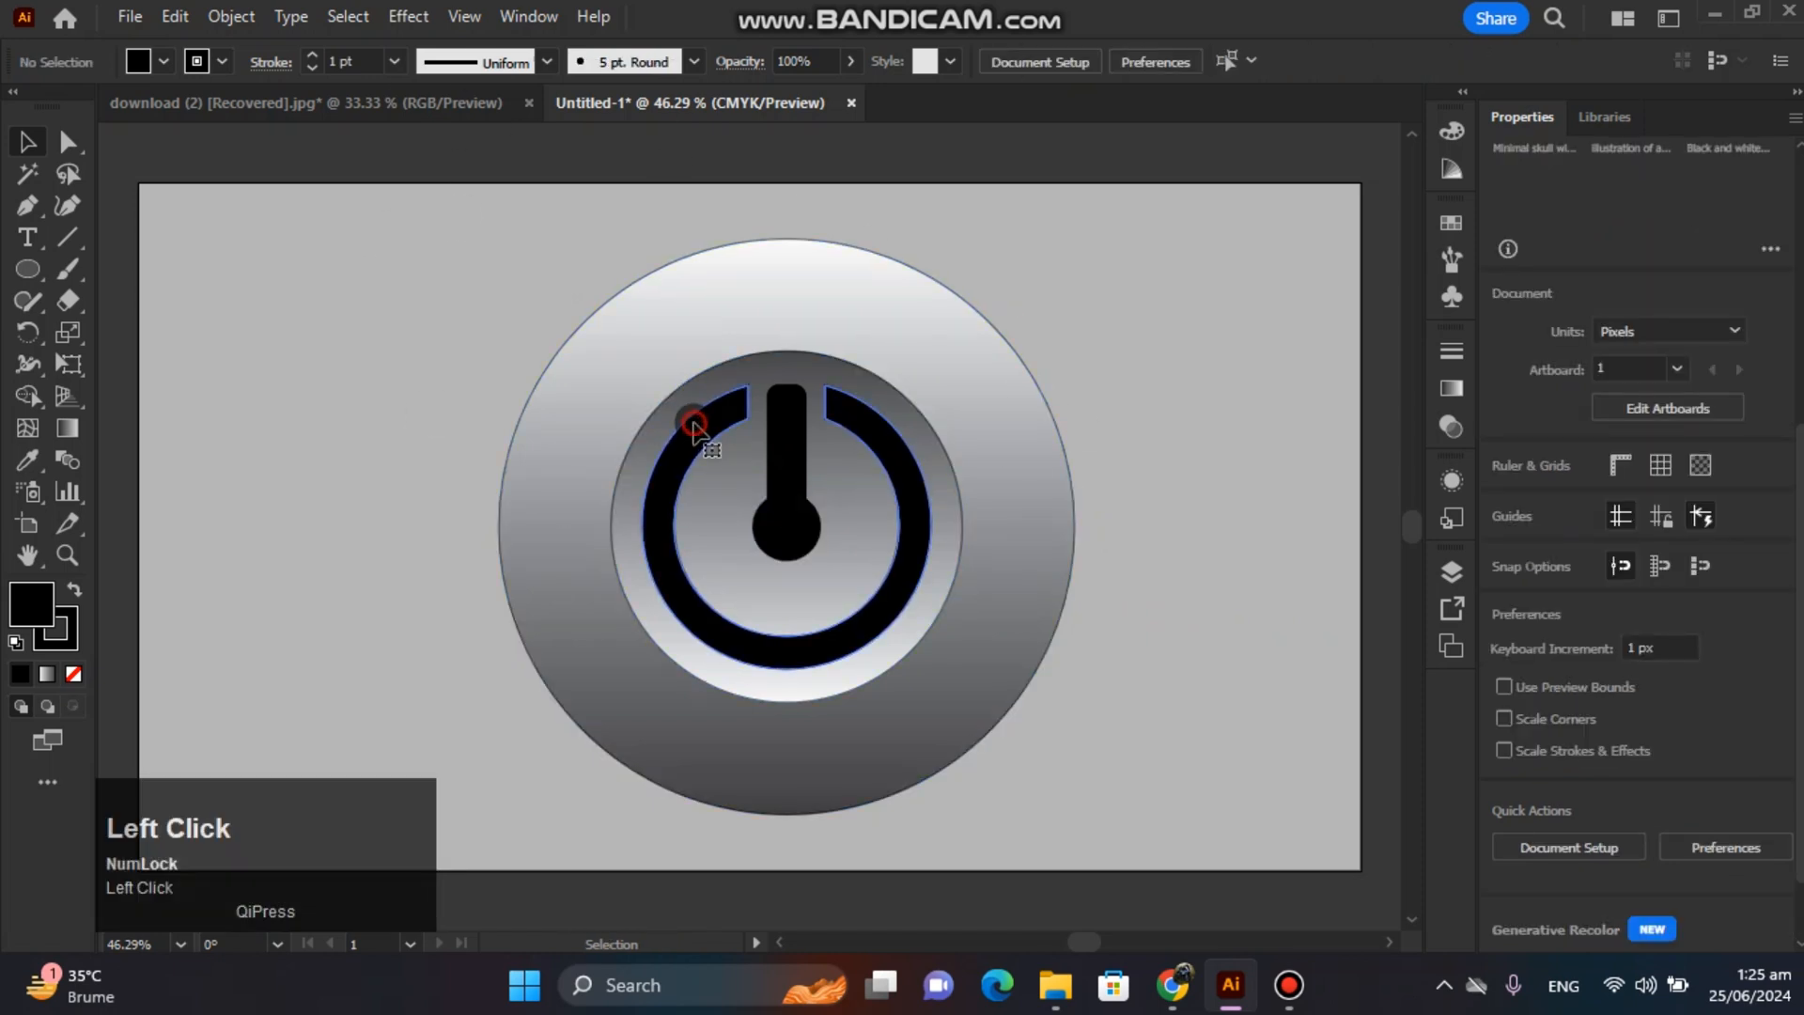
pyautogui.keyDown('shift'); pyautogui.click(786, 438); pyautogui.keyUp('shift')
pyautogui.click(1651, 763)
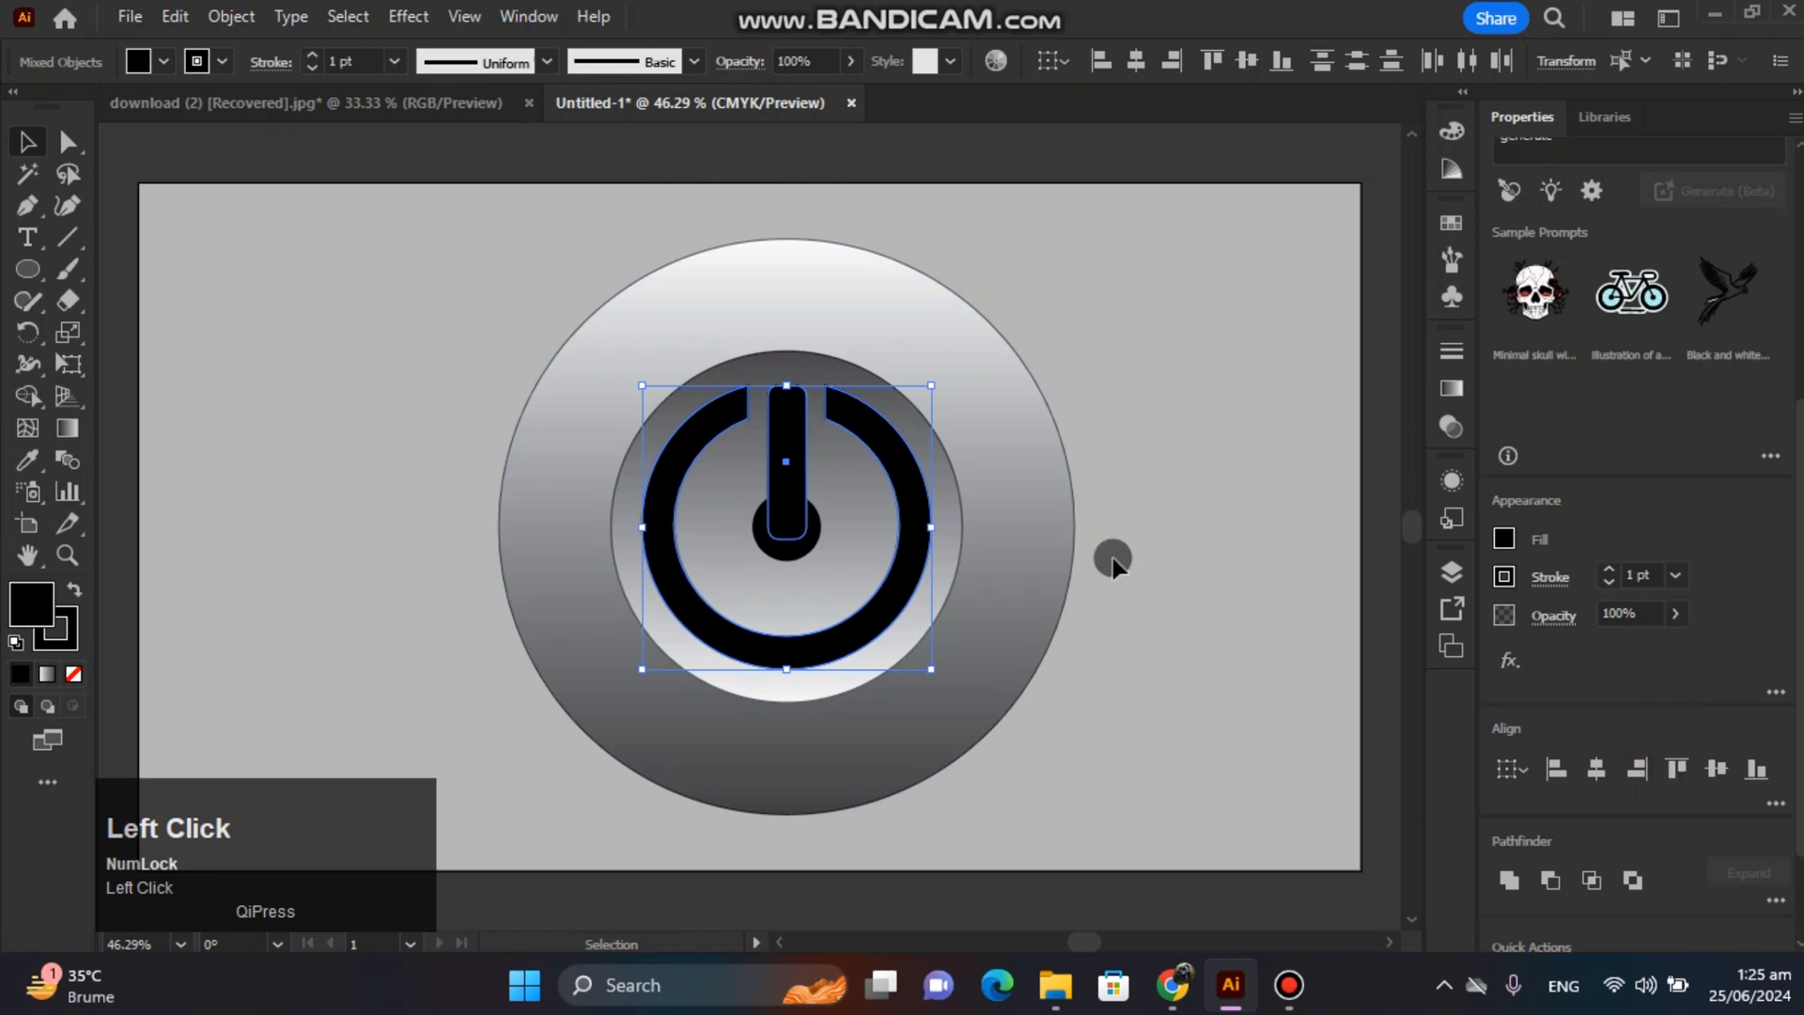
pyautogui.click(1039, 561)
pyautogui.click(455, 432)
# Merge the rounded bar and the small circle at its lower end into one shape with the Shape Builder tool
pyautogui.click(817, 487)
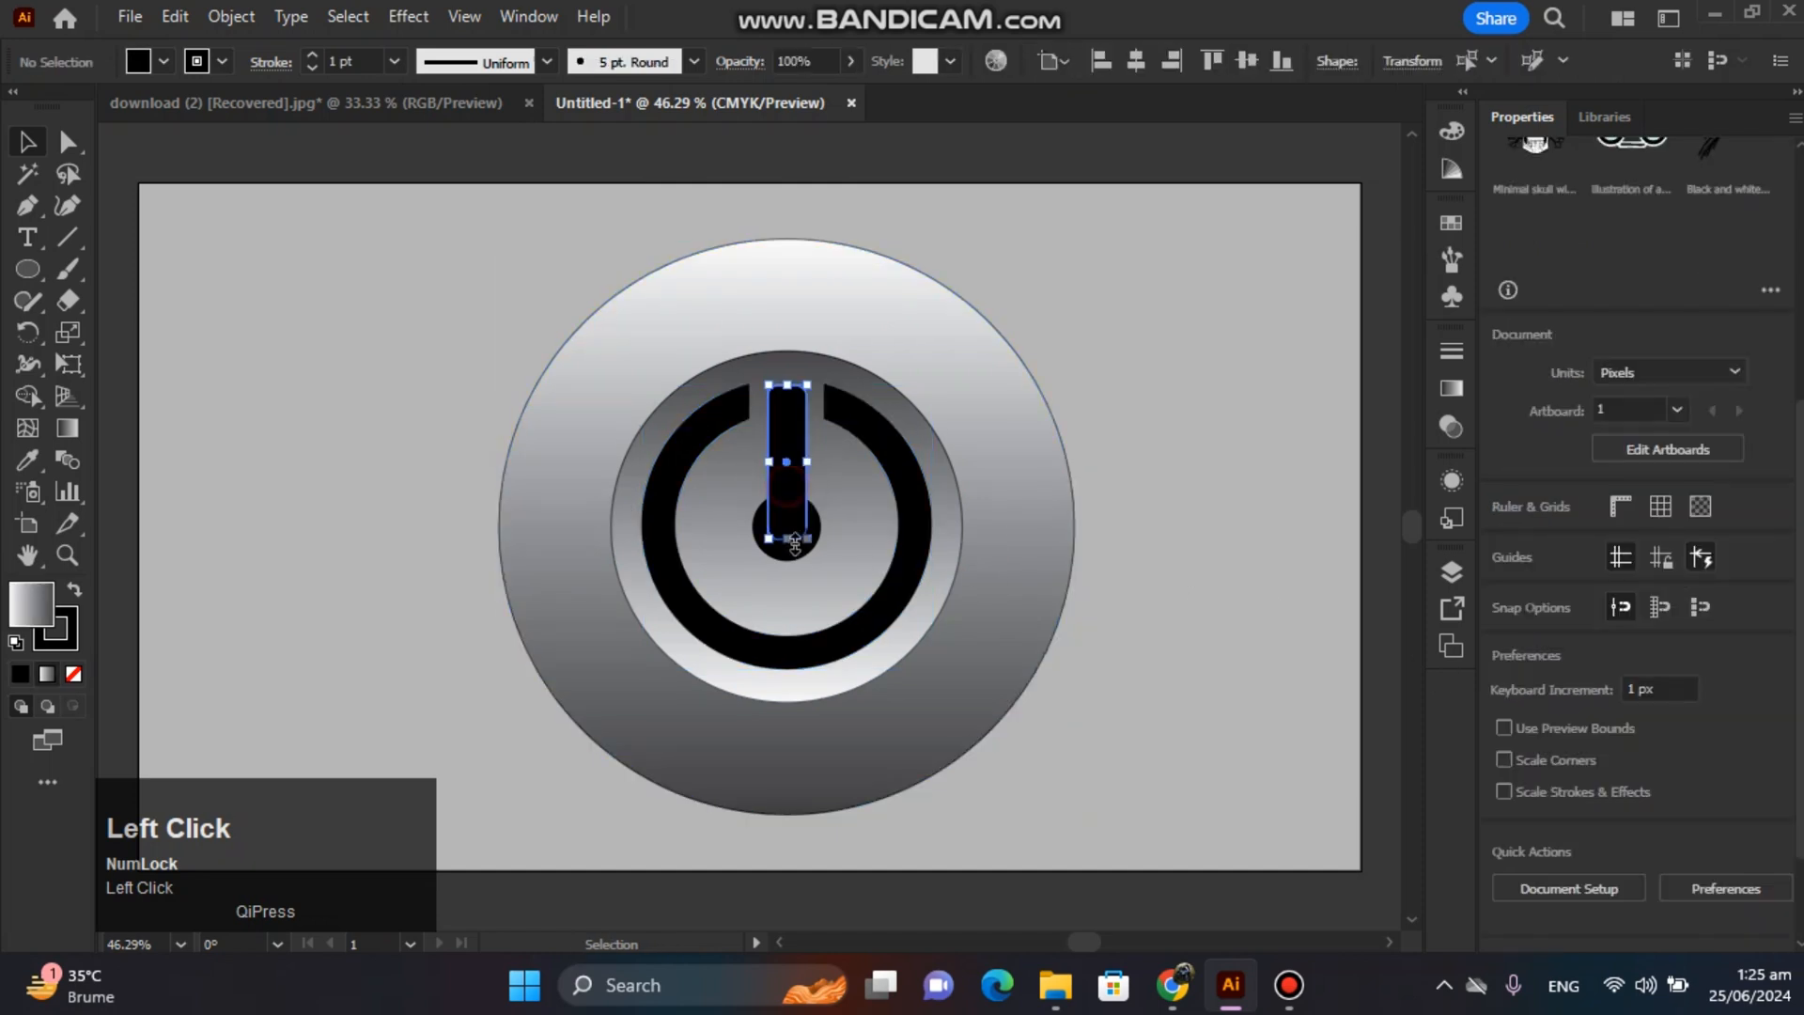
pyautogui.keyDown('shift'); pyautogui.click(790, 562); pyautogui.keyUp('shift')
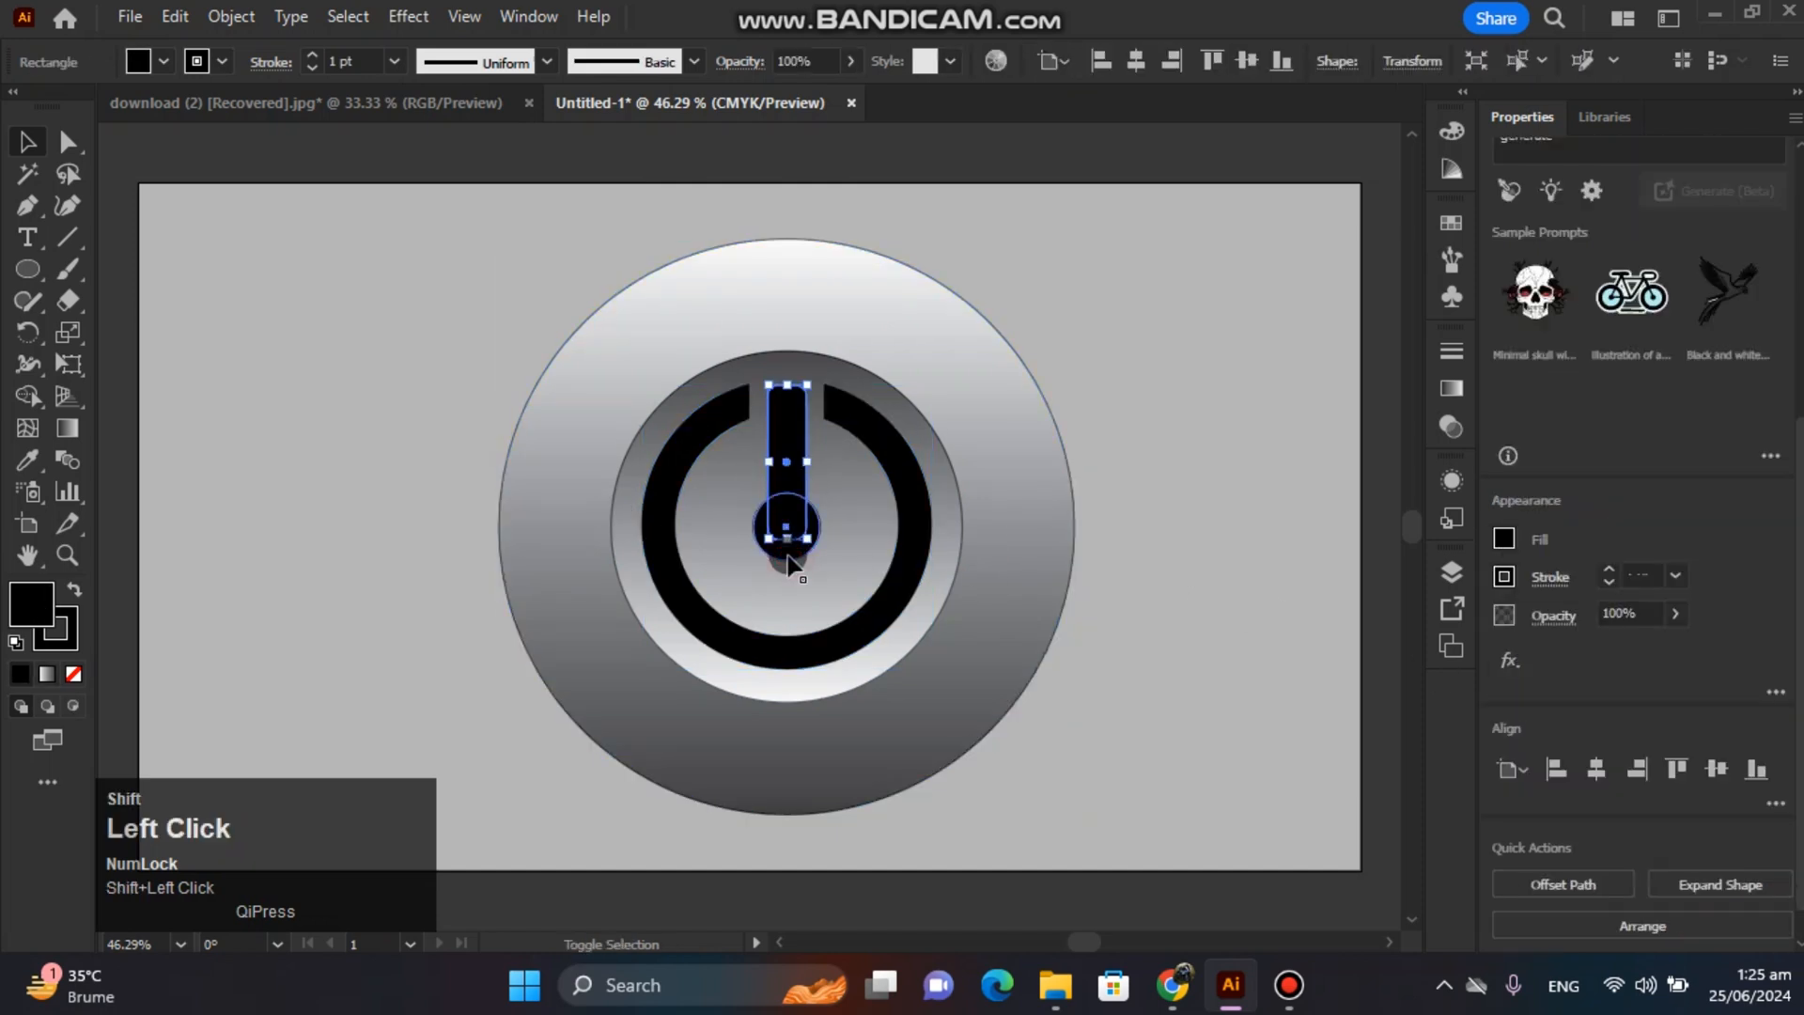
pyautogui.click(27, 396)
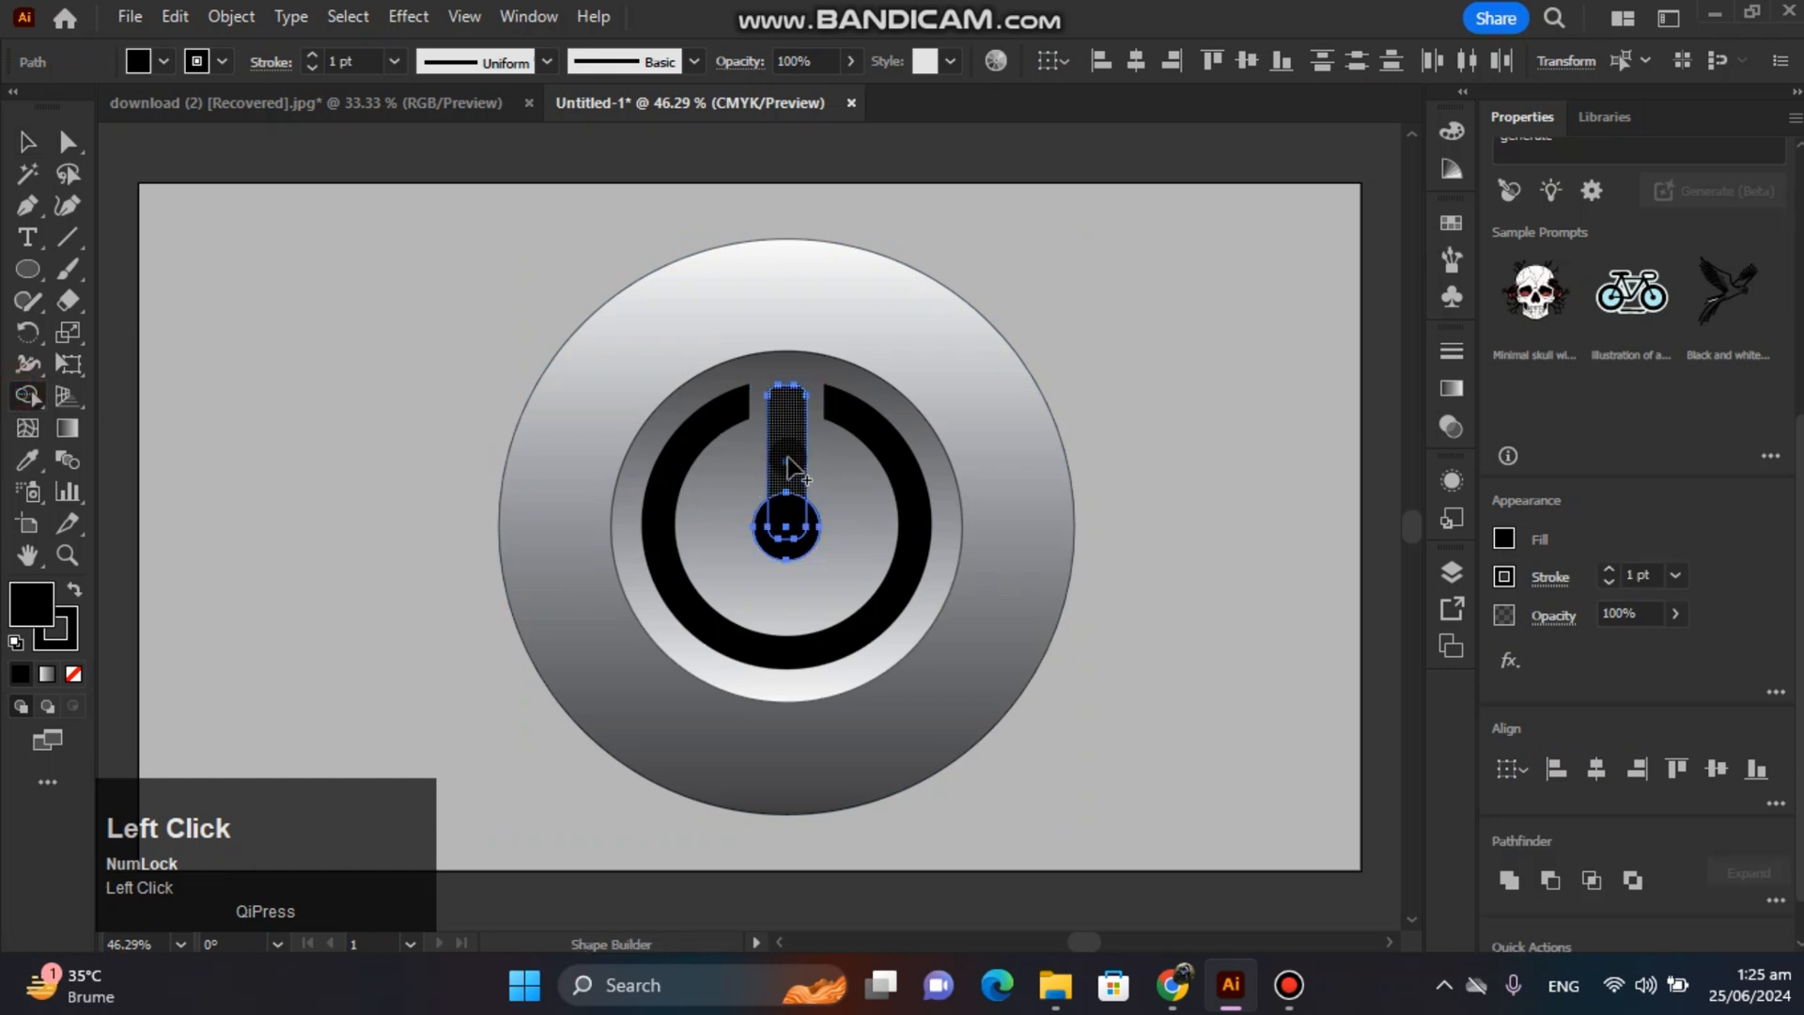
pyautogui.moveTo(786, 395)
pyautogui.mouseDown()
pyautogui.moveTo(794, 564)
pyautogui.moveTo(625, 484)
pyautogui.mouseUp()
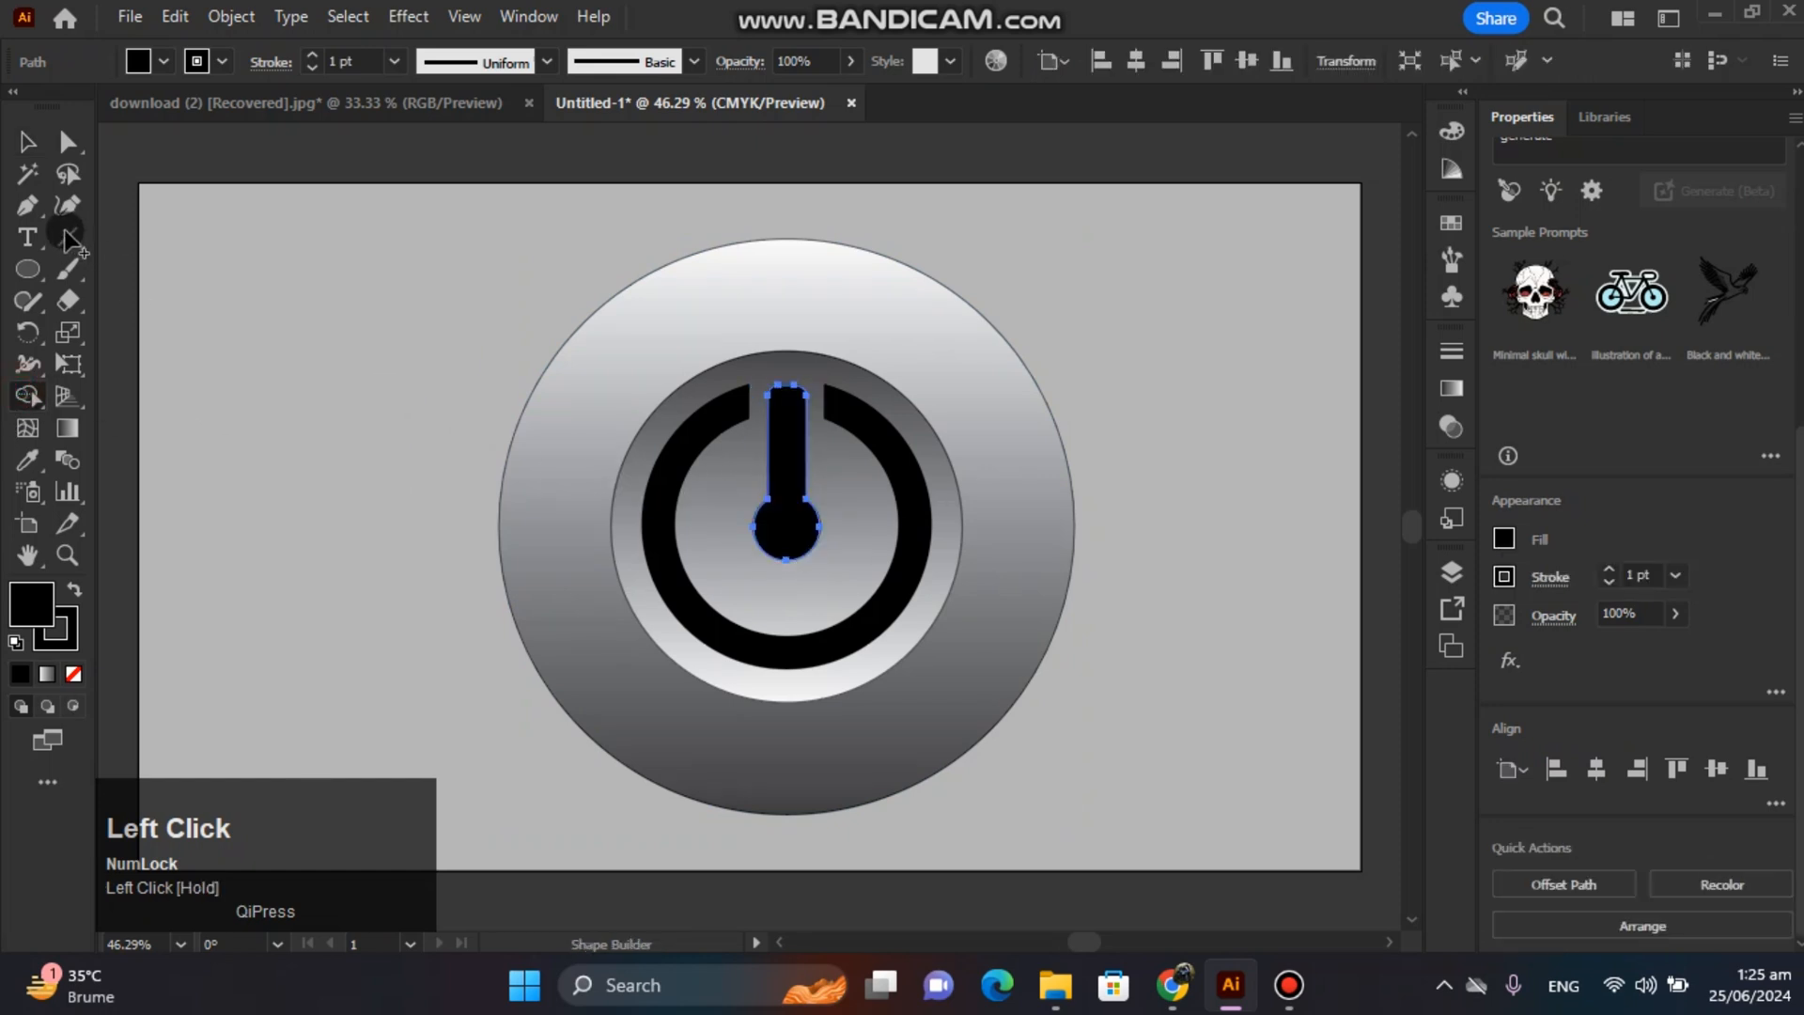
pyautogui.click(29, 146)
pyautogui.click(414, 398)
# Fill the gapped ring and the merged bar shape with bright blue, 00A4FF
pyautogui.click(693, 558)
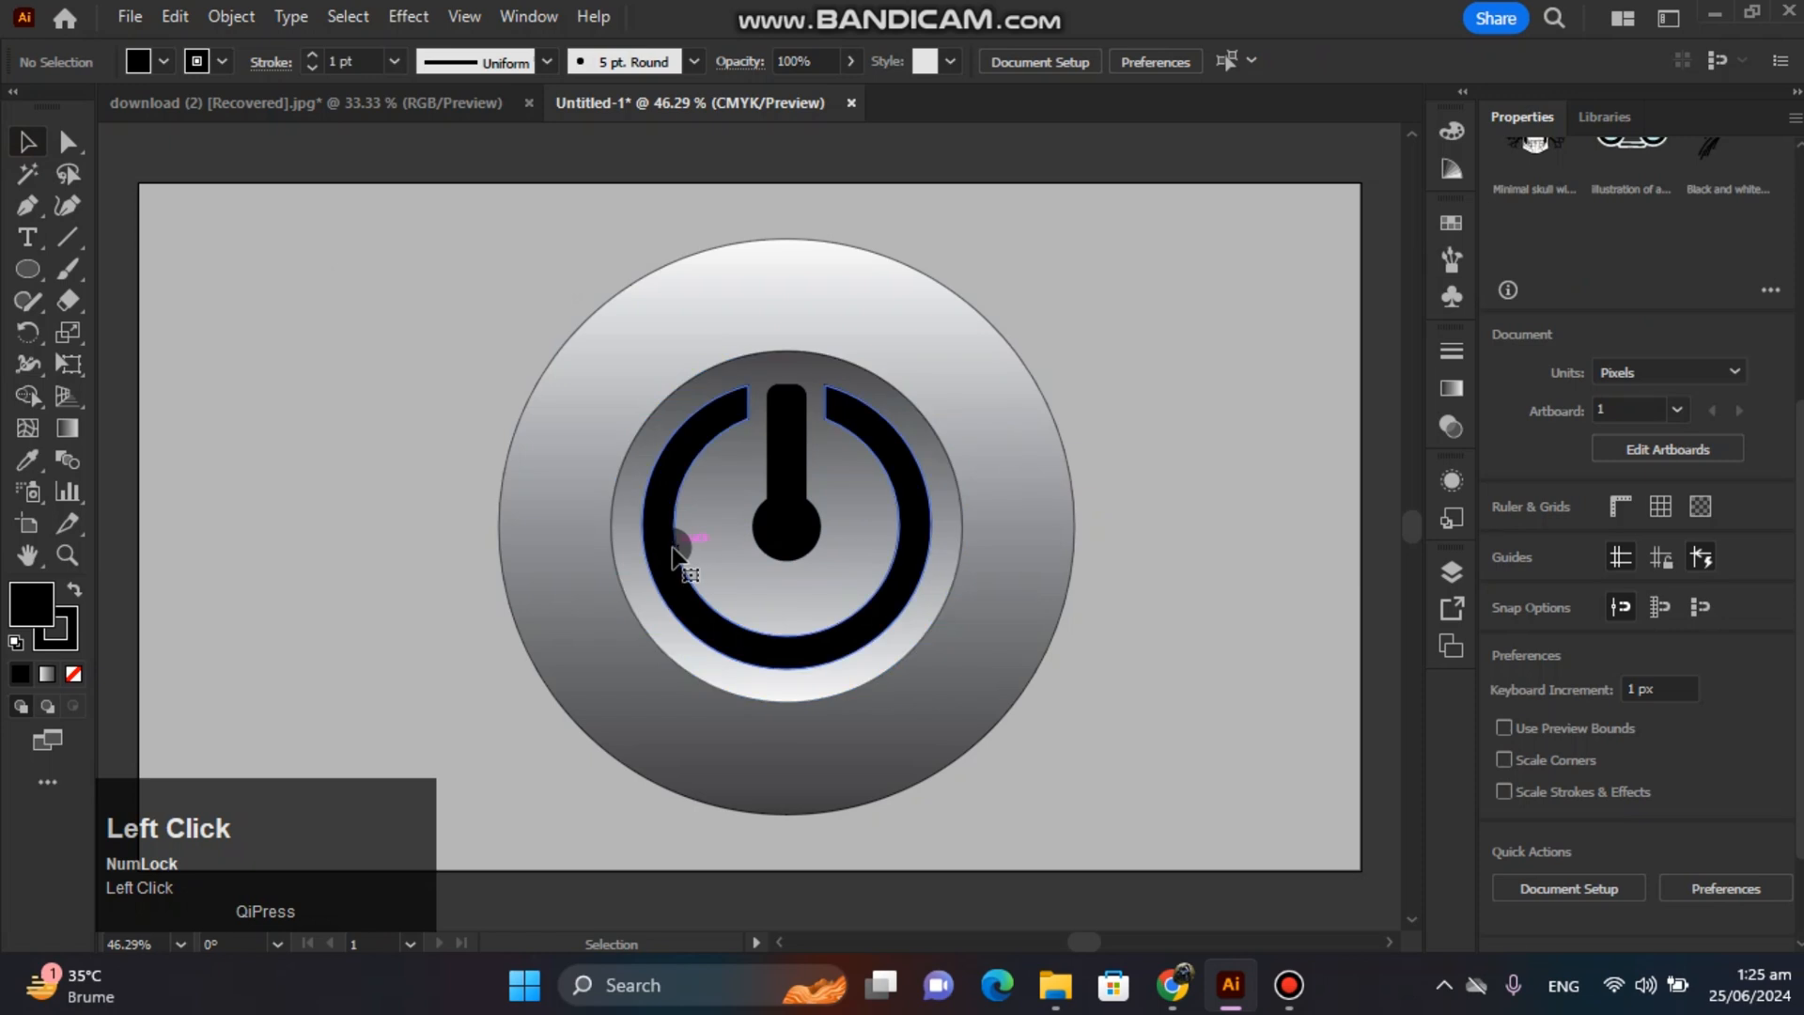
pyautogui.keyDown('shift'); pyautogui.click(790, 536); pyautogui.keyUp('shift')
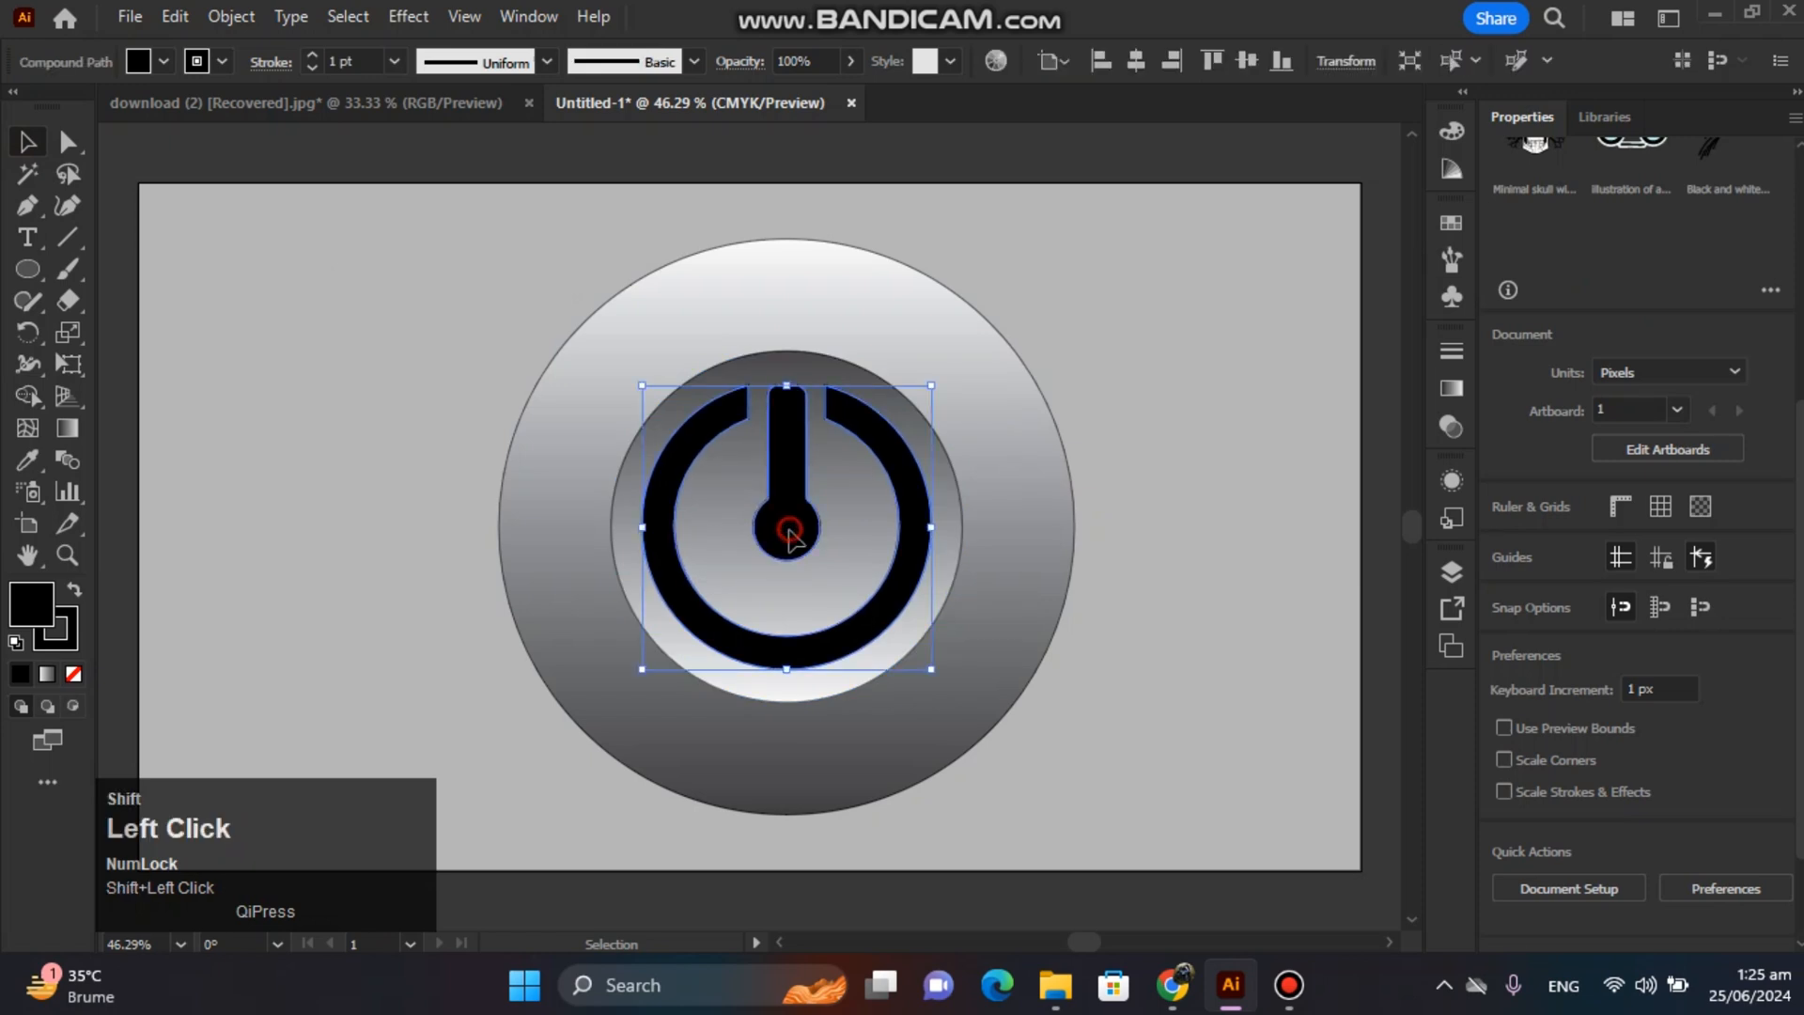
pyautogui.doubleClick(31, 600)
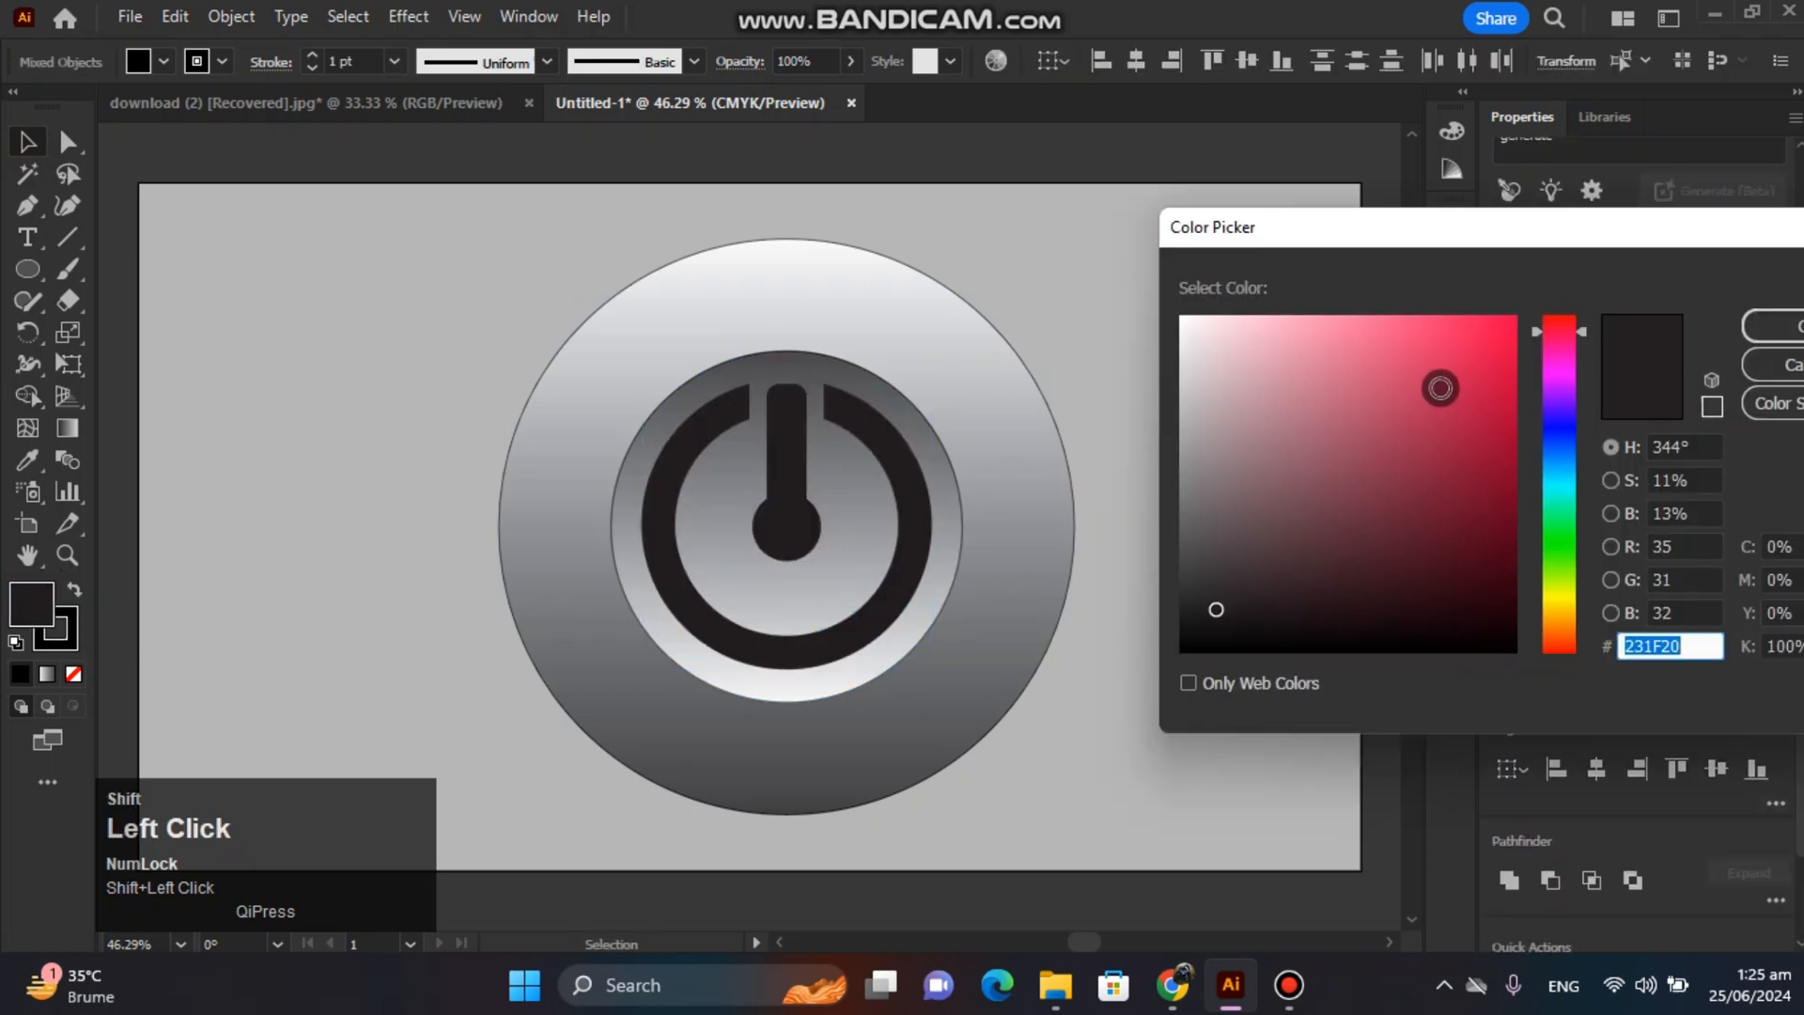
pyautogui.moveTo(1440, 388)
pyautogui.mouseDown()
pyautogui.moveTo(1517, 321)
pyautogui.moveTo(1592, 332)
pyautogui.mouseUp()
pyautogui.moveTo(1564, 408); pyautogui.dragTo(1558, 463)
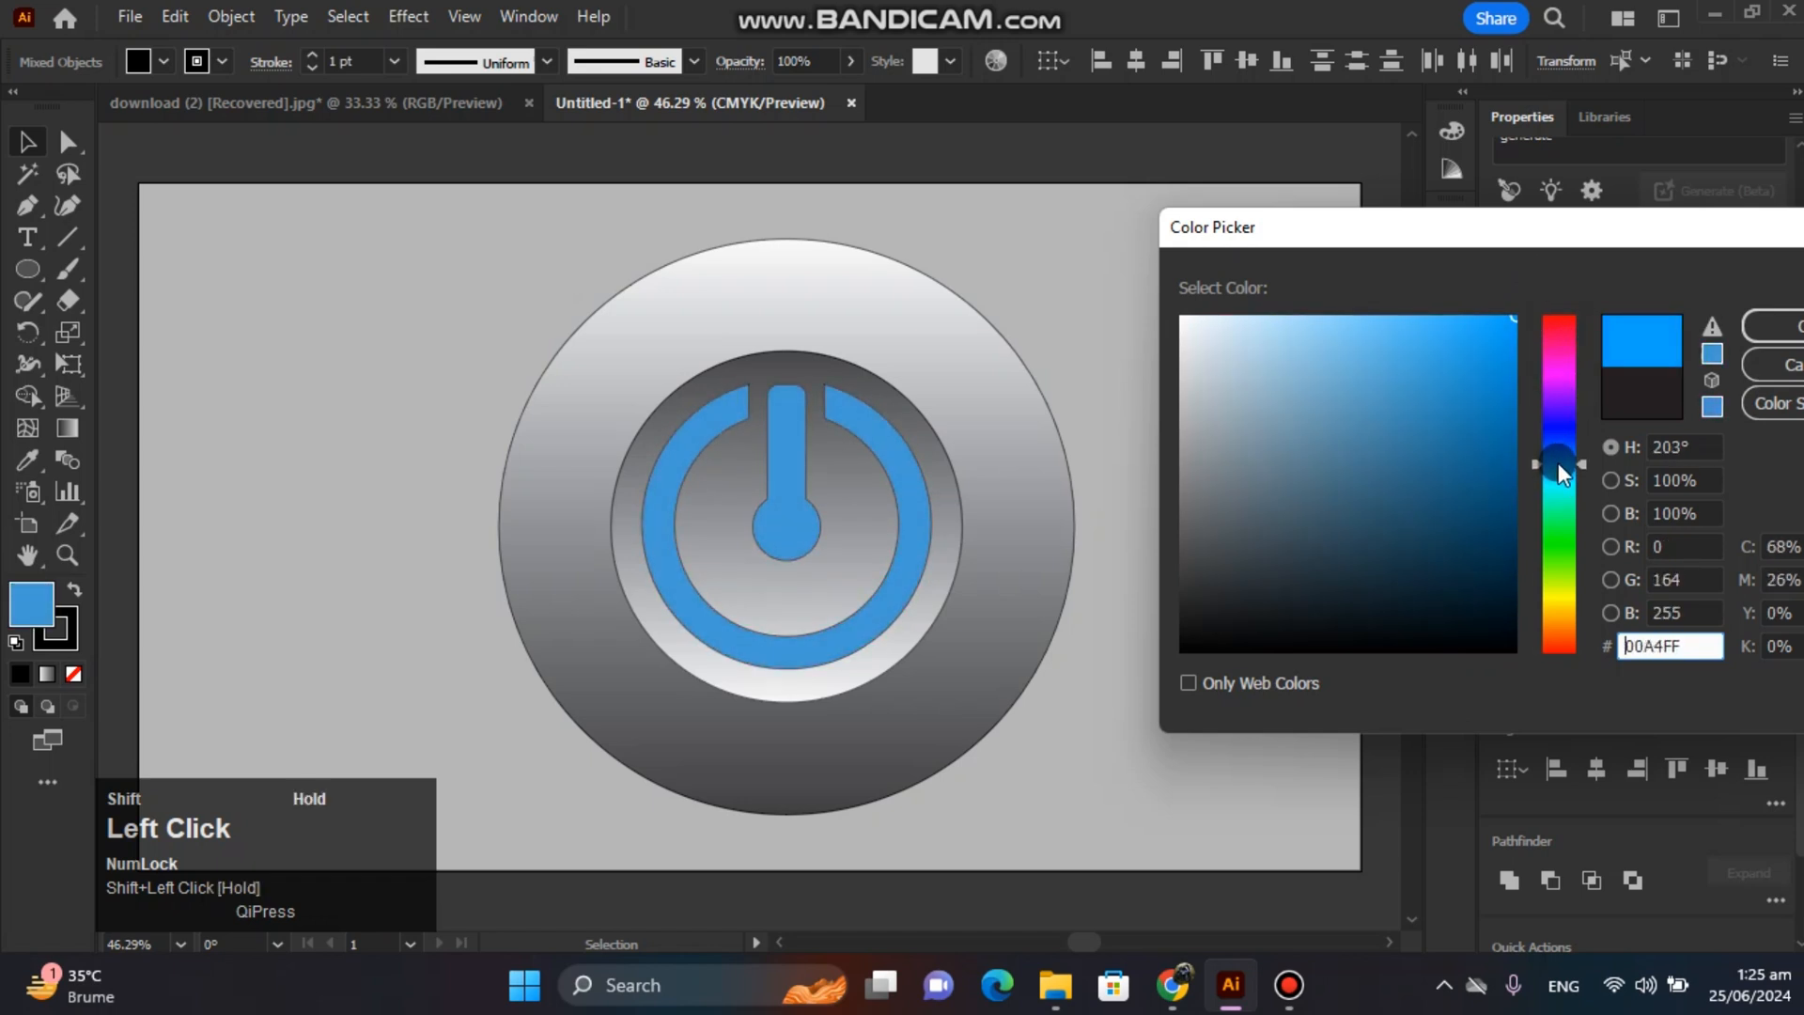
pyautogui.click(1779, 328)
pyautogui.click(1196, 266)
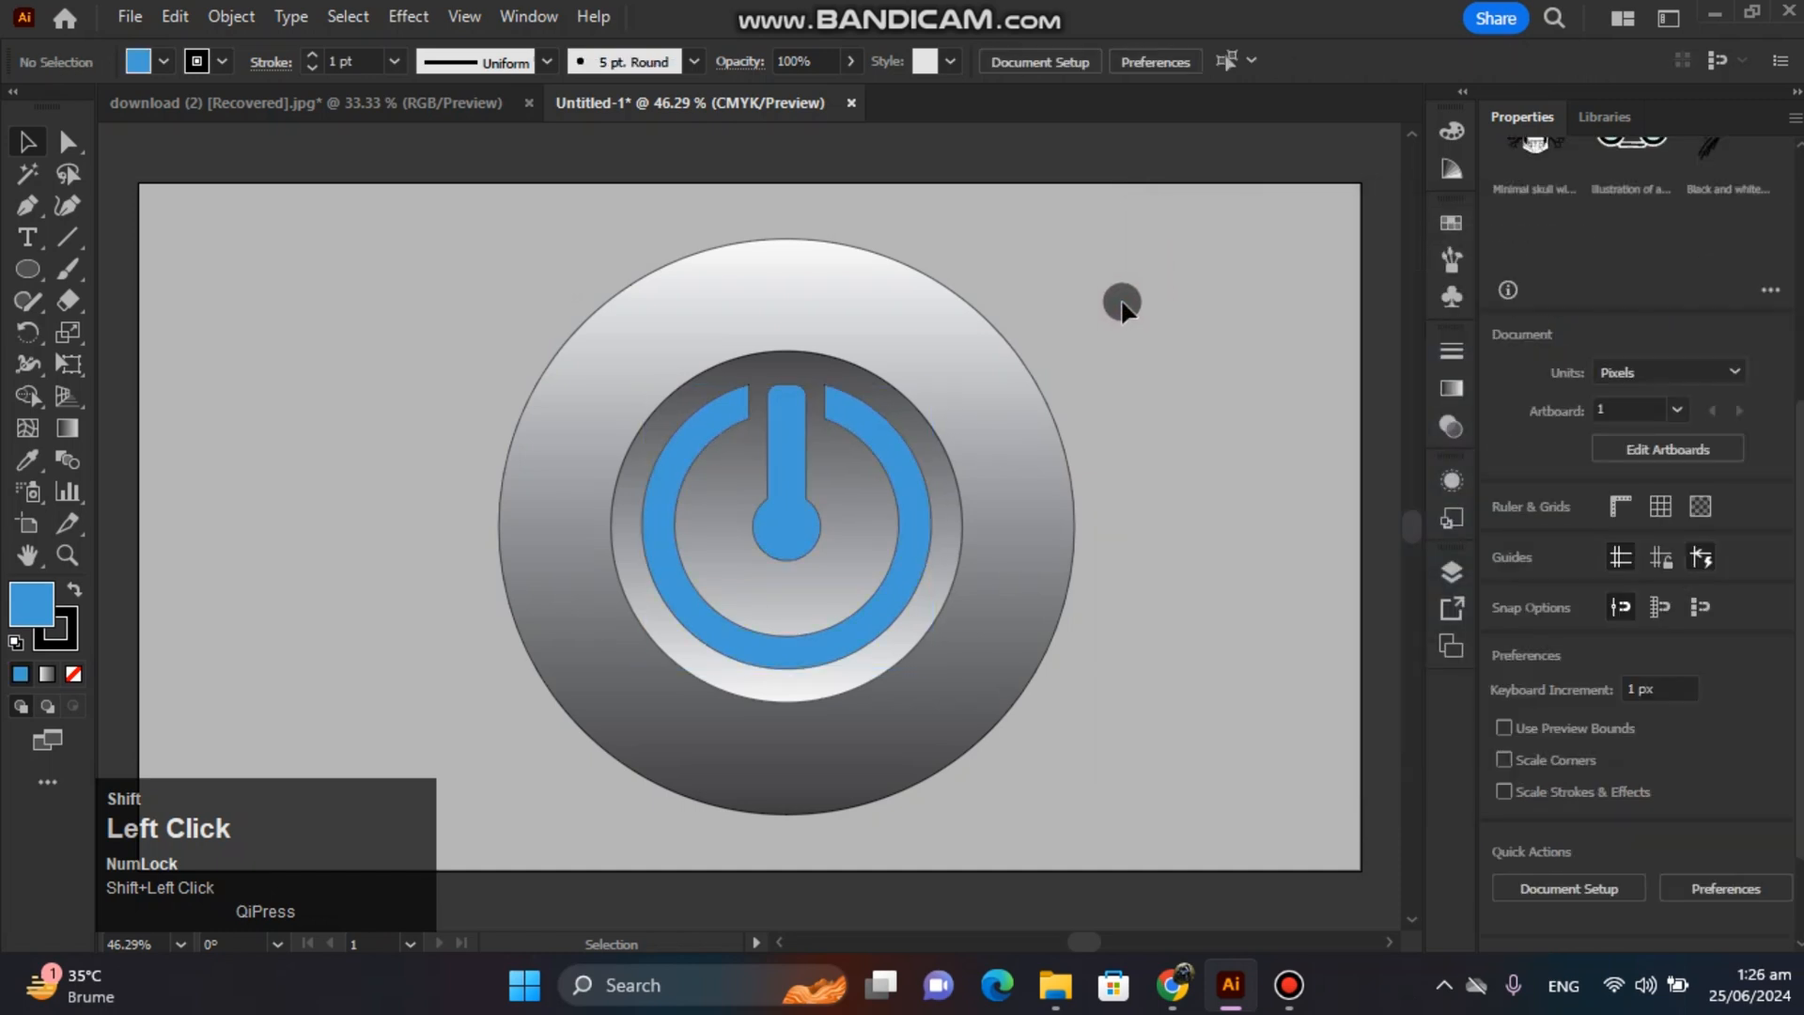
# Apply a Drop Shadow effect with 80% opacity to the large outer gradient circle
pyautogui.click(983, 342)
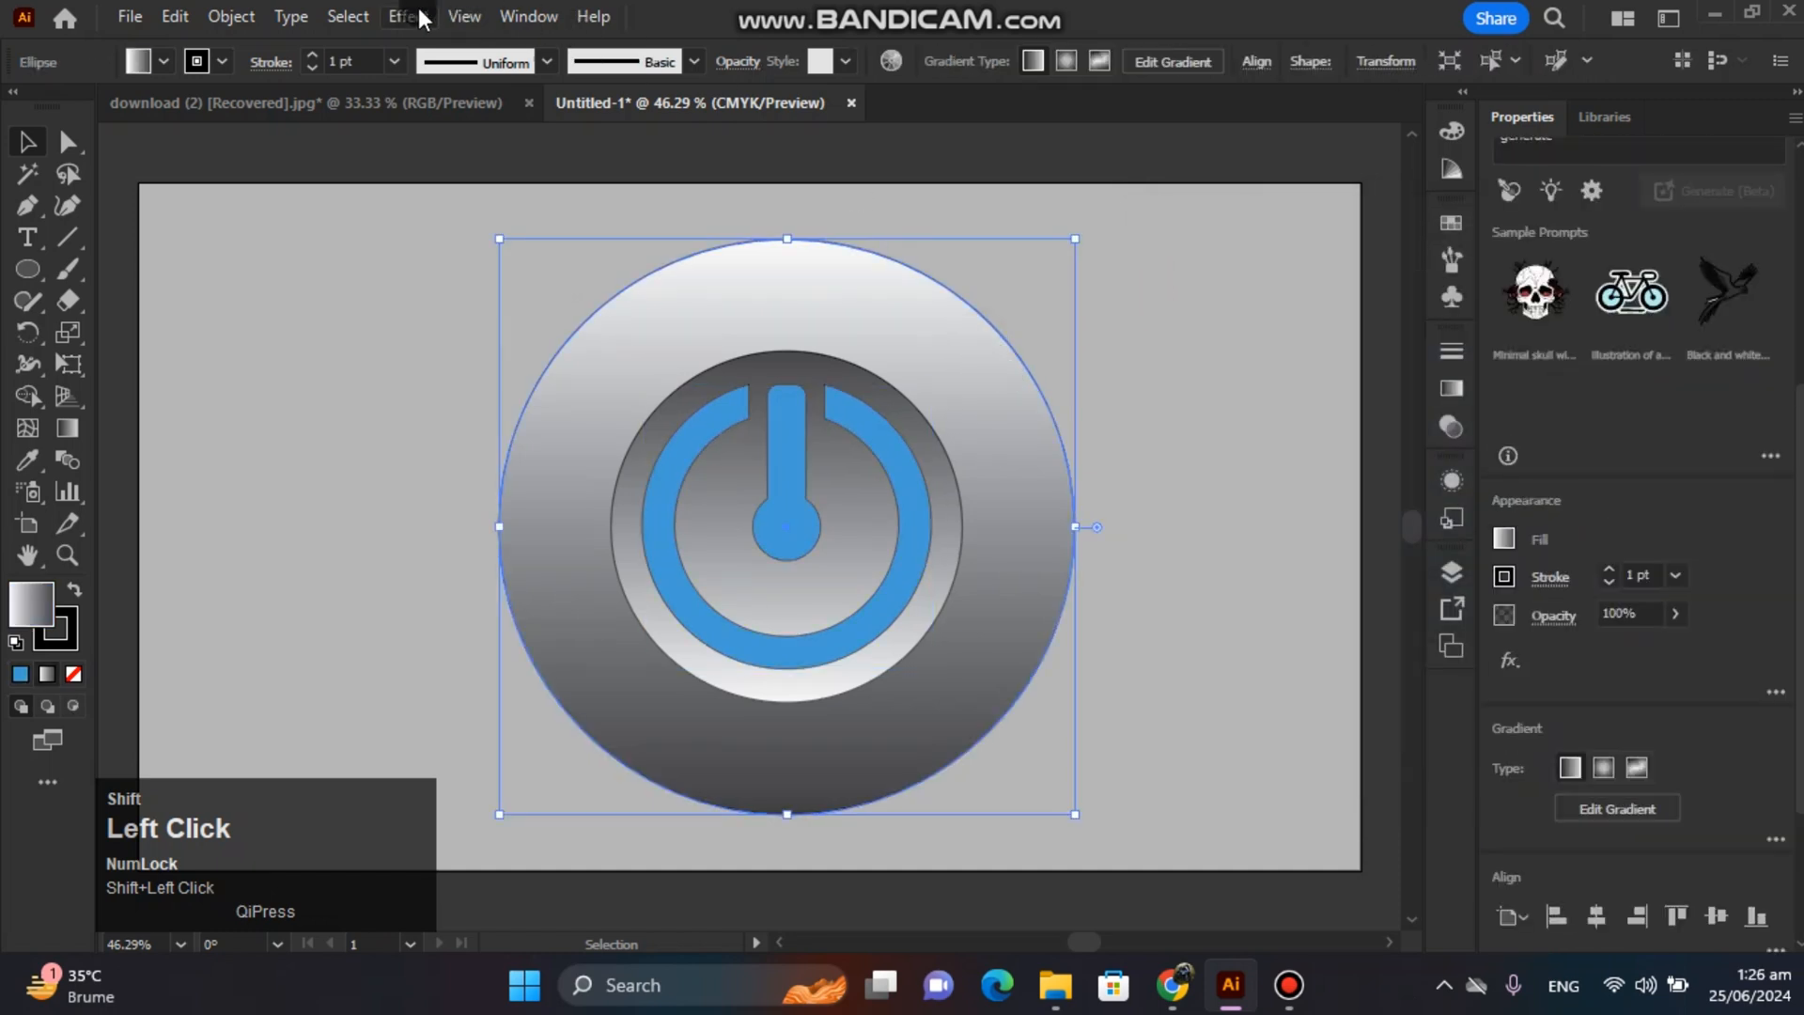
pyautogui.click(350, 16)
pyautogui.moveTo(408, 16)
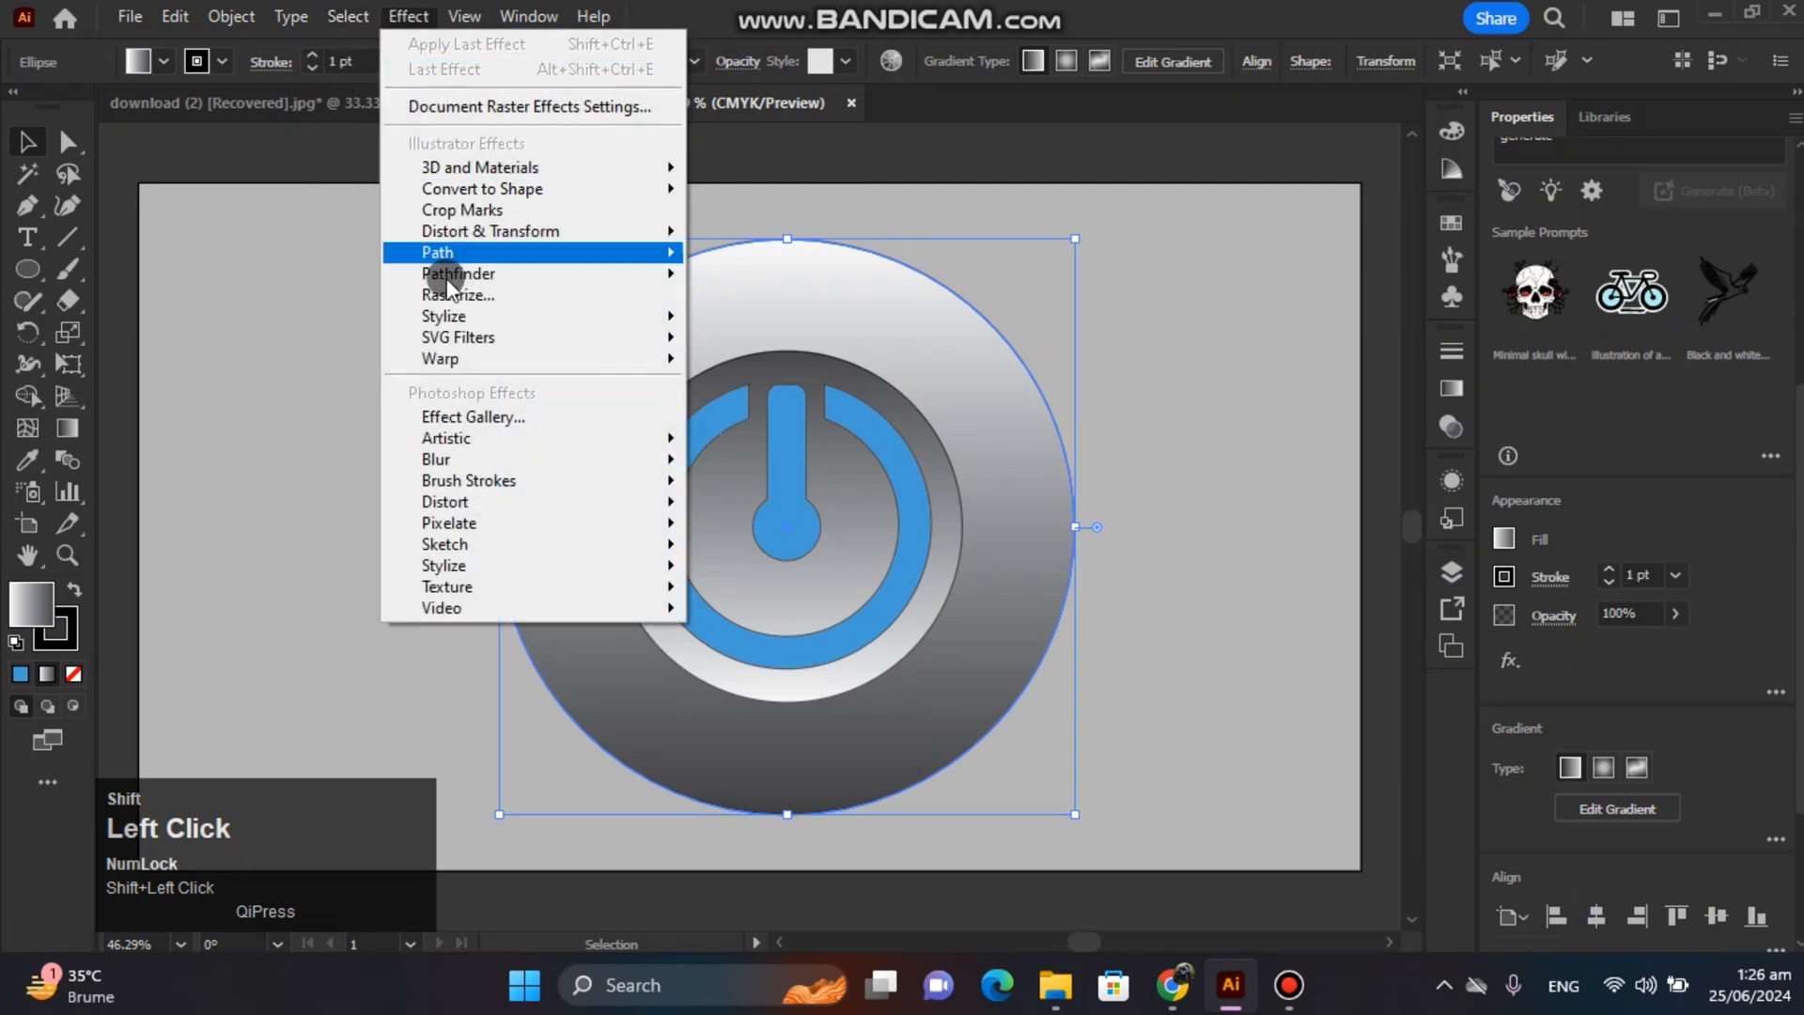
pyautogui.moveTo(455, 315)
pyautogui.click(786, 325)
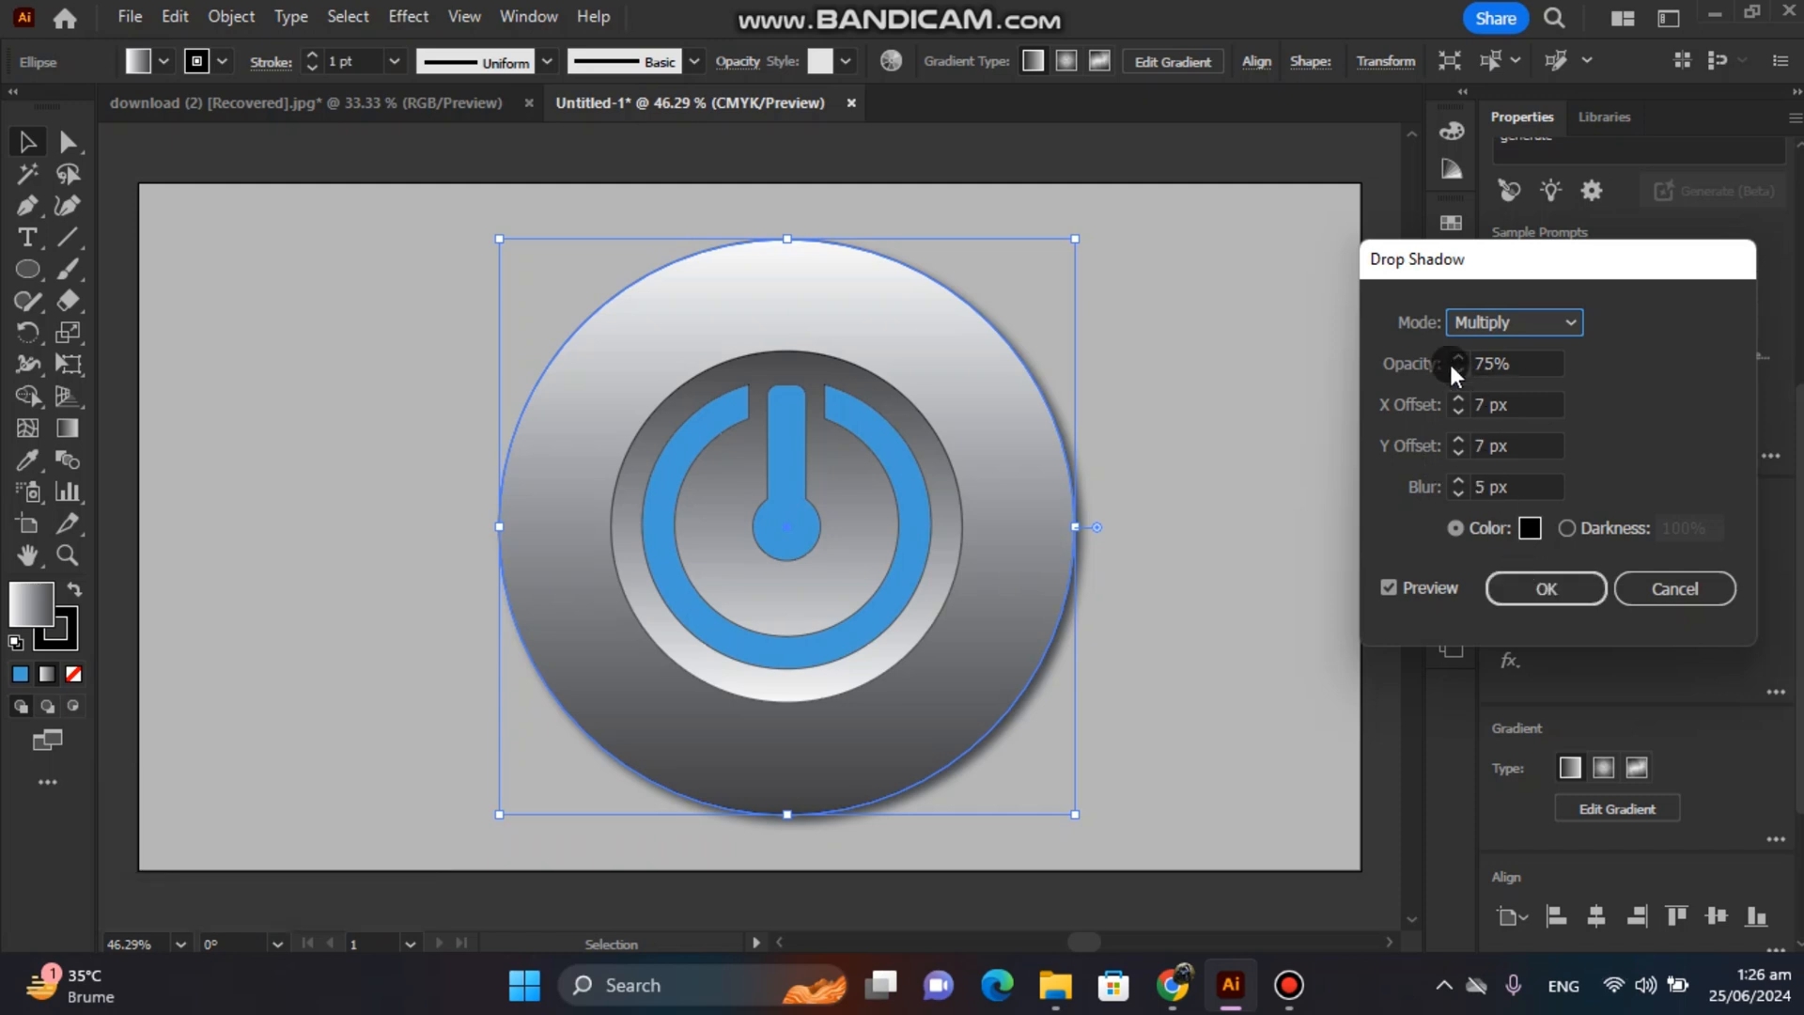
pyautogui.click(1541, 365)
pyautogui.press('BackSpace')
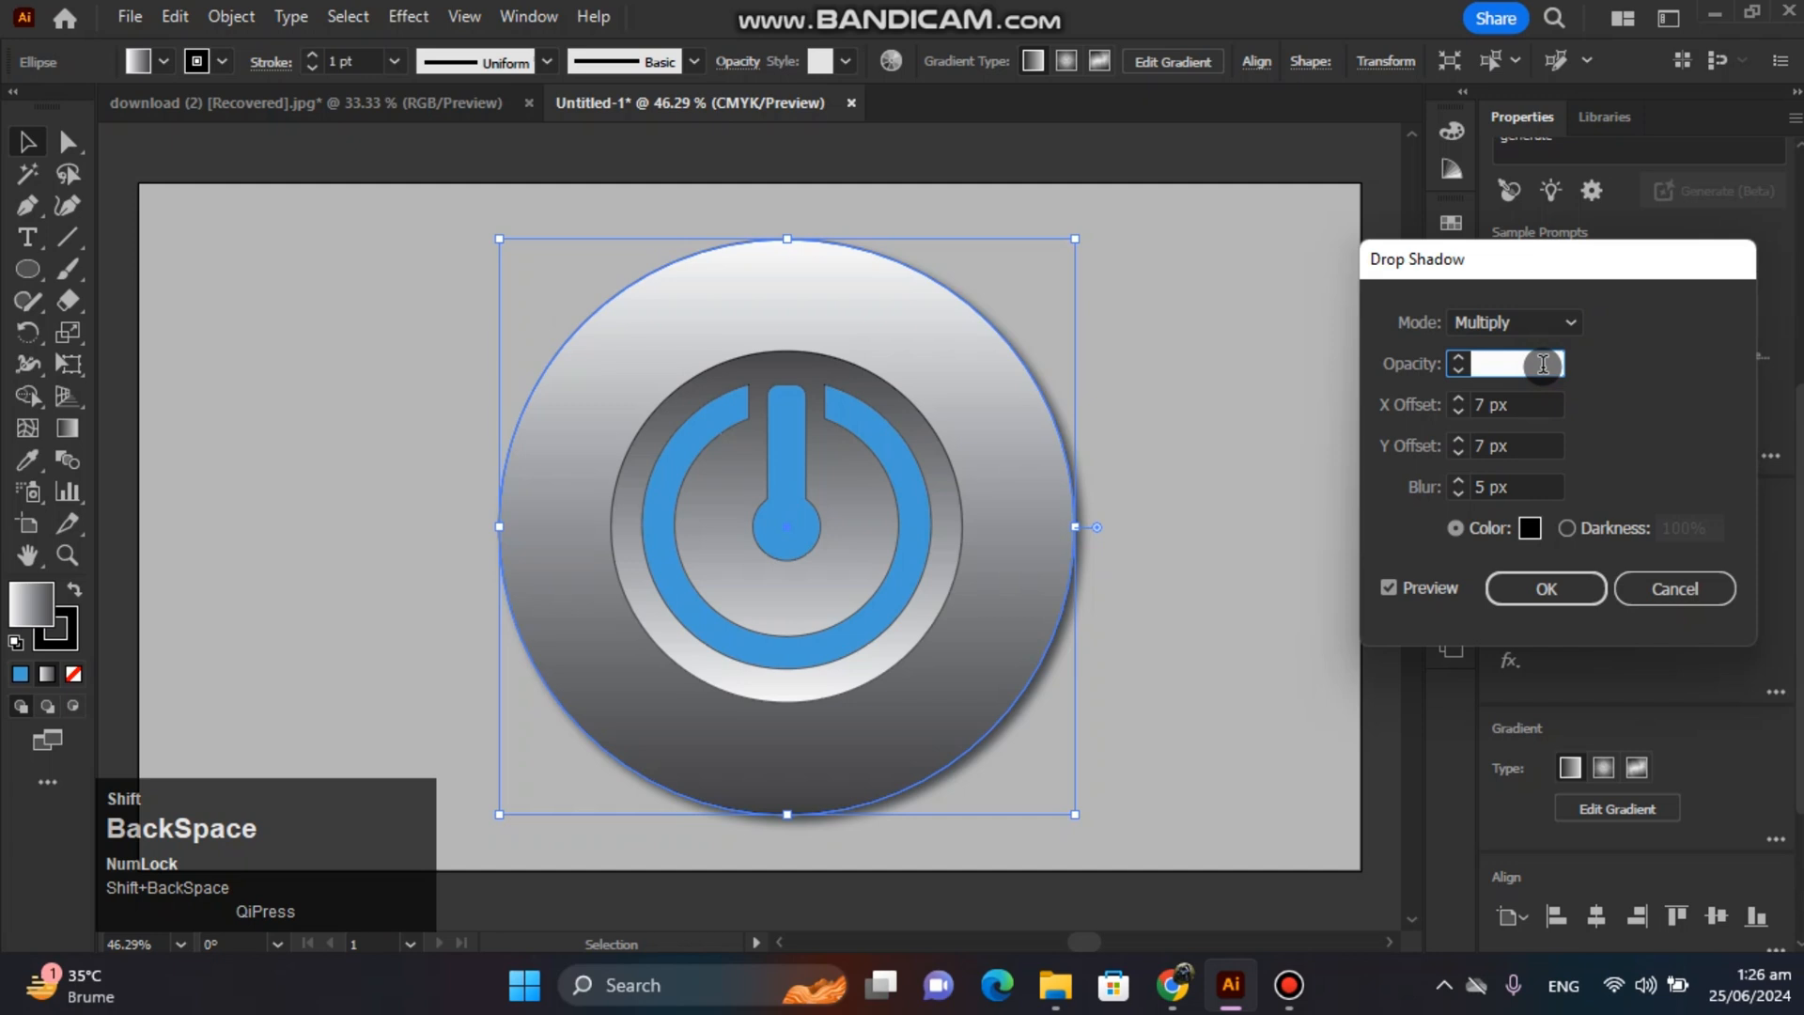
pyautogui.write('80')
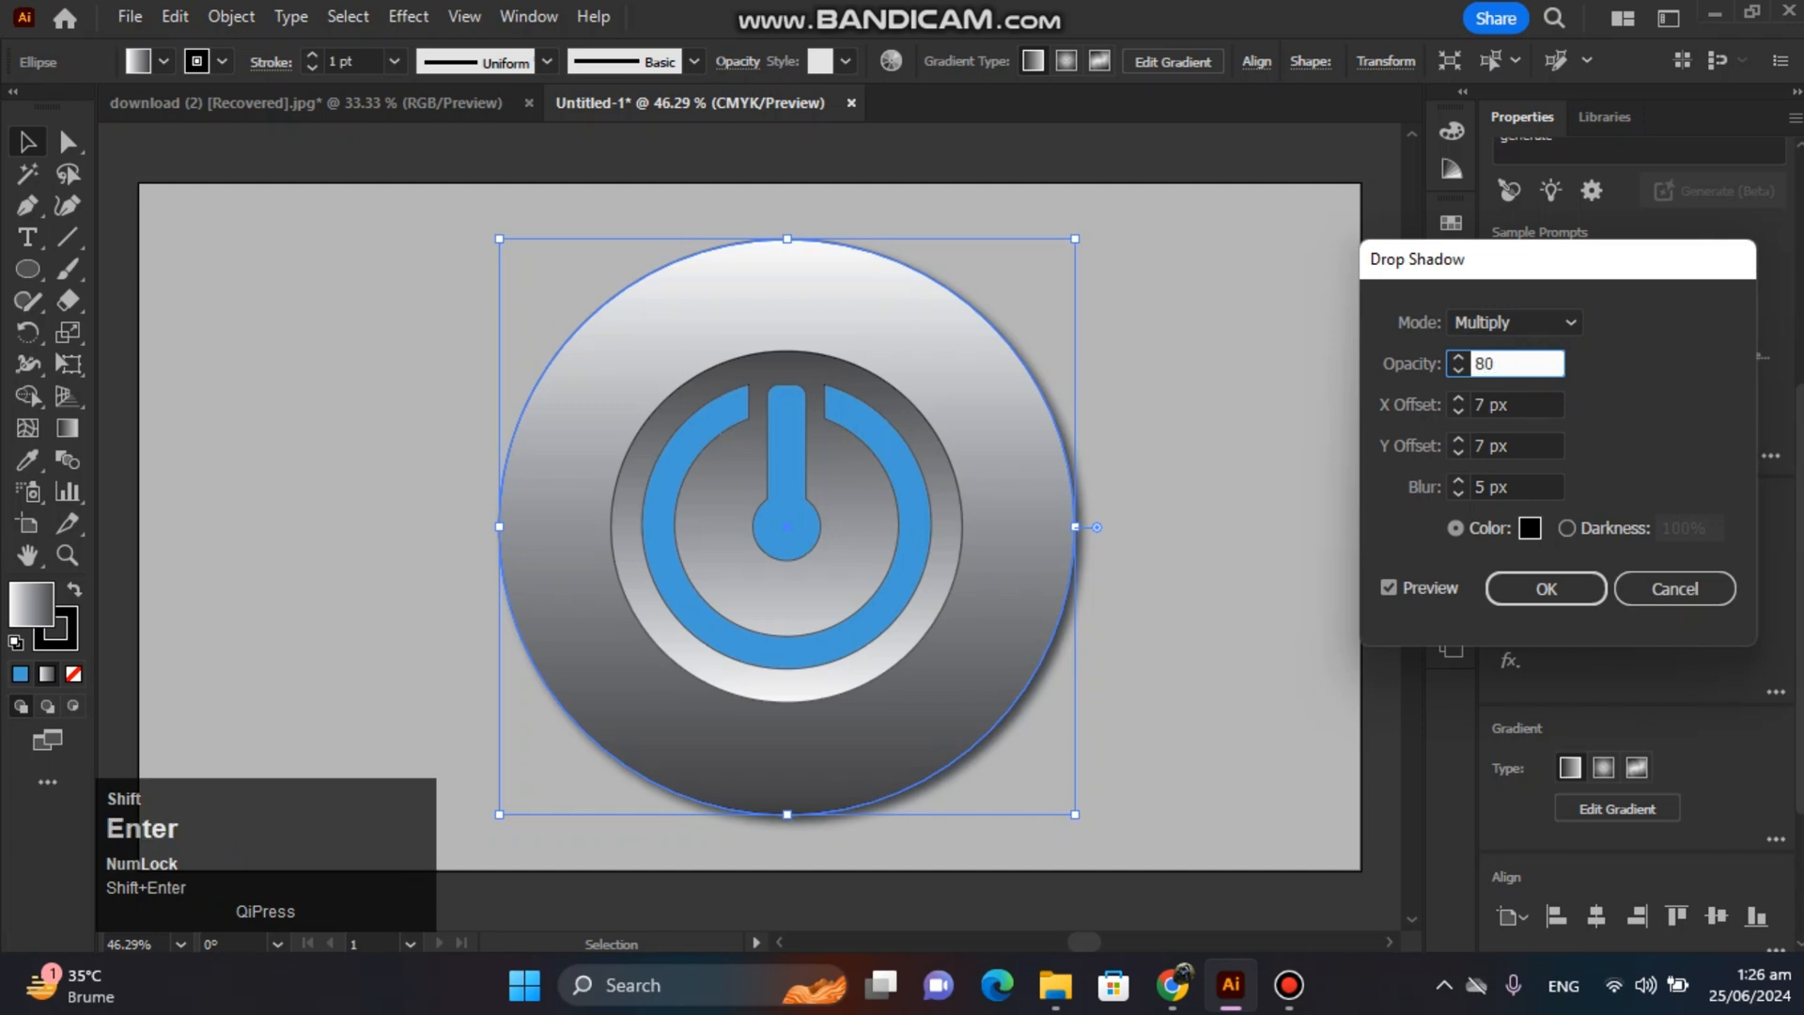
pyautogui.press('Return')
pyautogui.click(1274, 393)
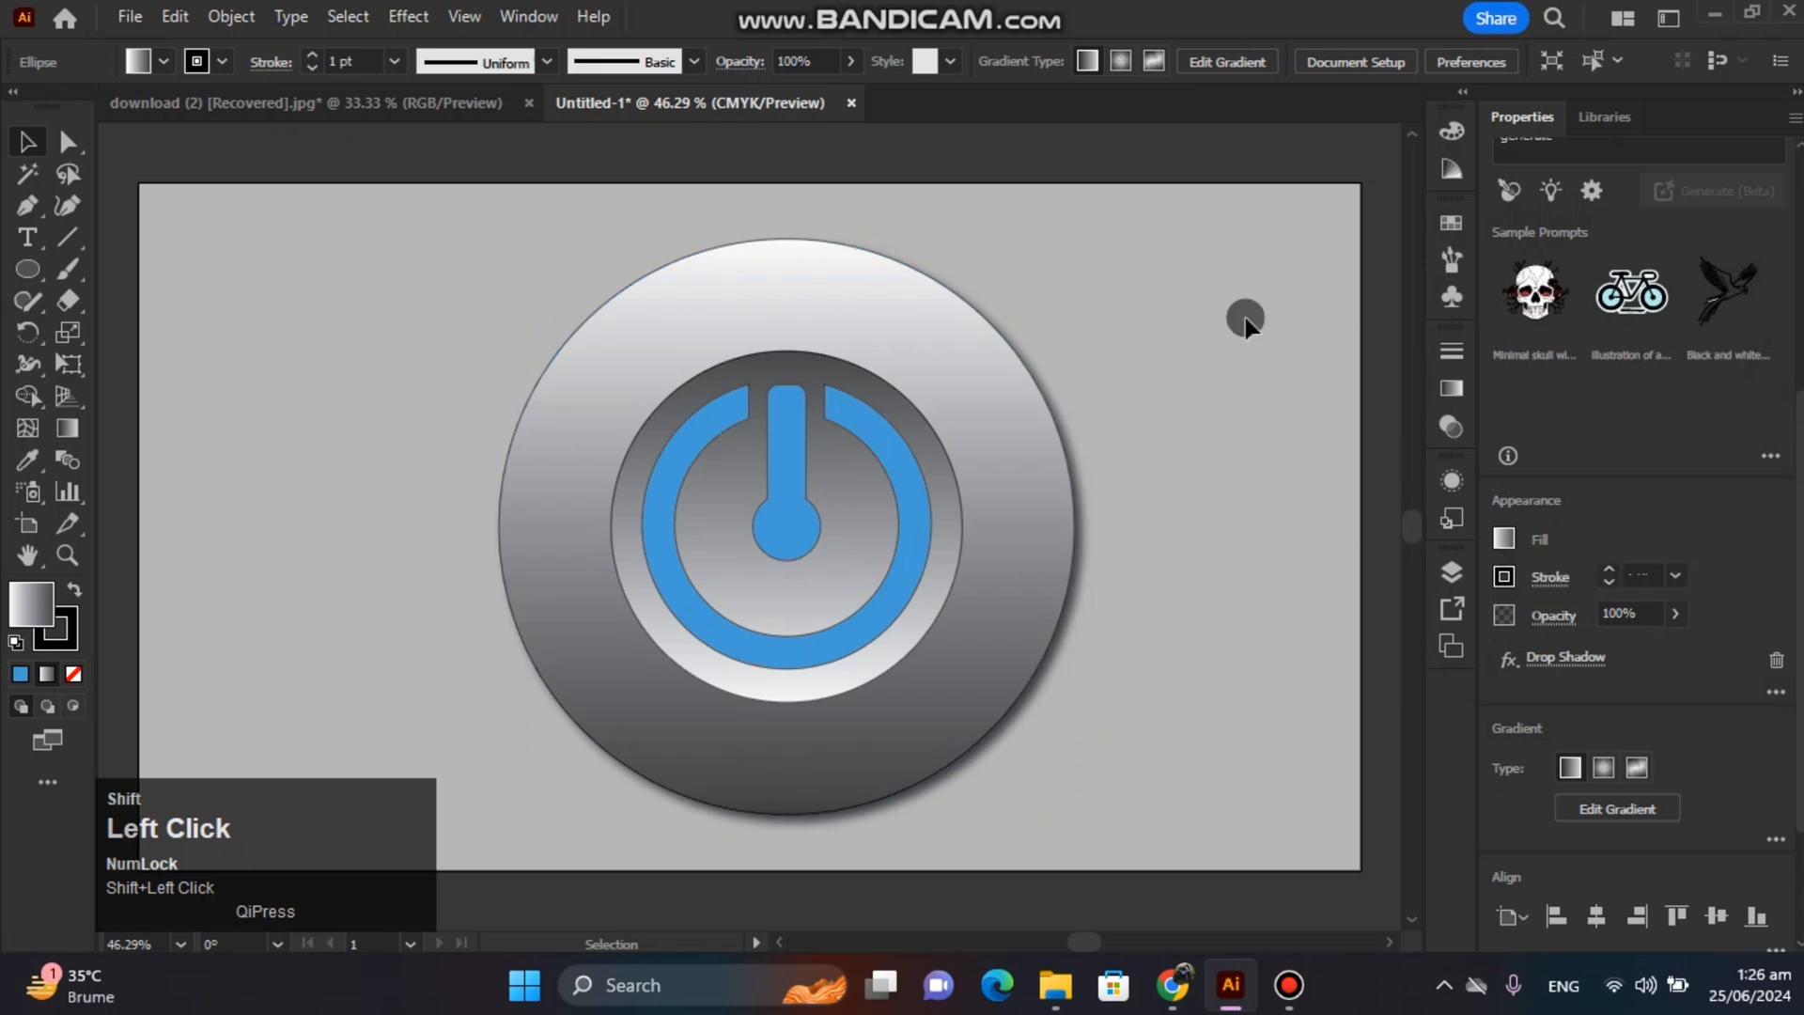
# Apply a Drop Shadow effect to the blue gapped ring with X and Y offsets of 3 px and a 1 px blur
pyautogui.click(869, 633)
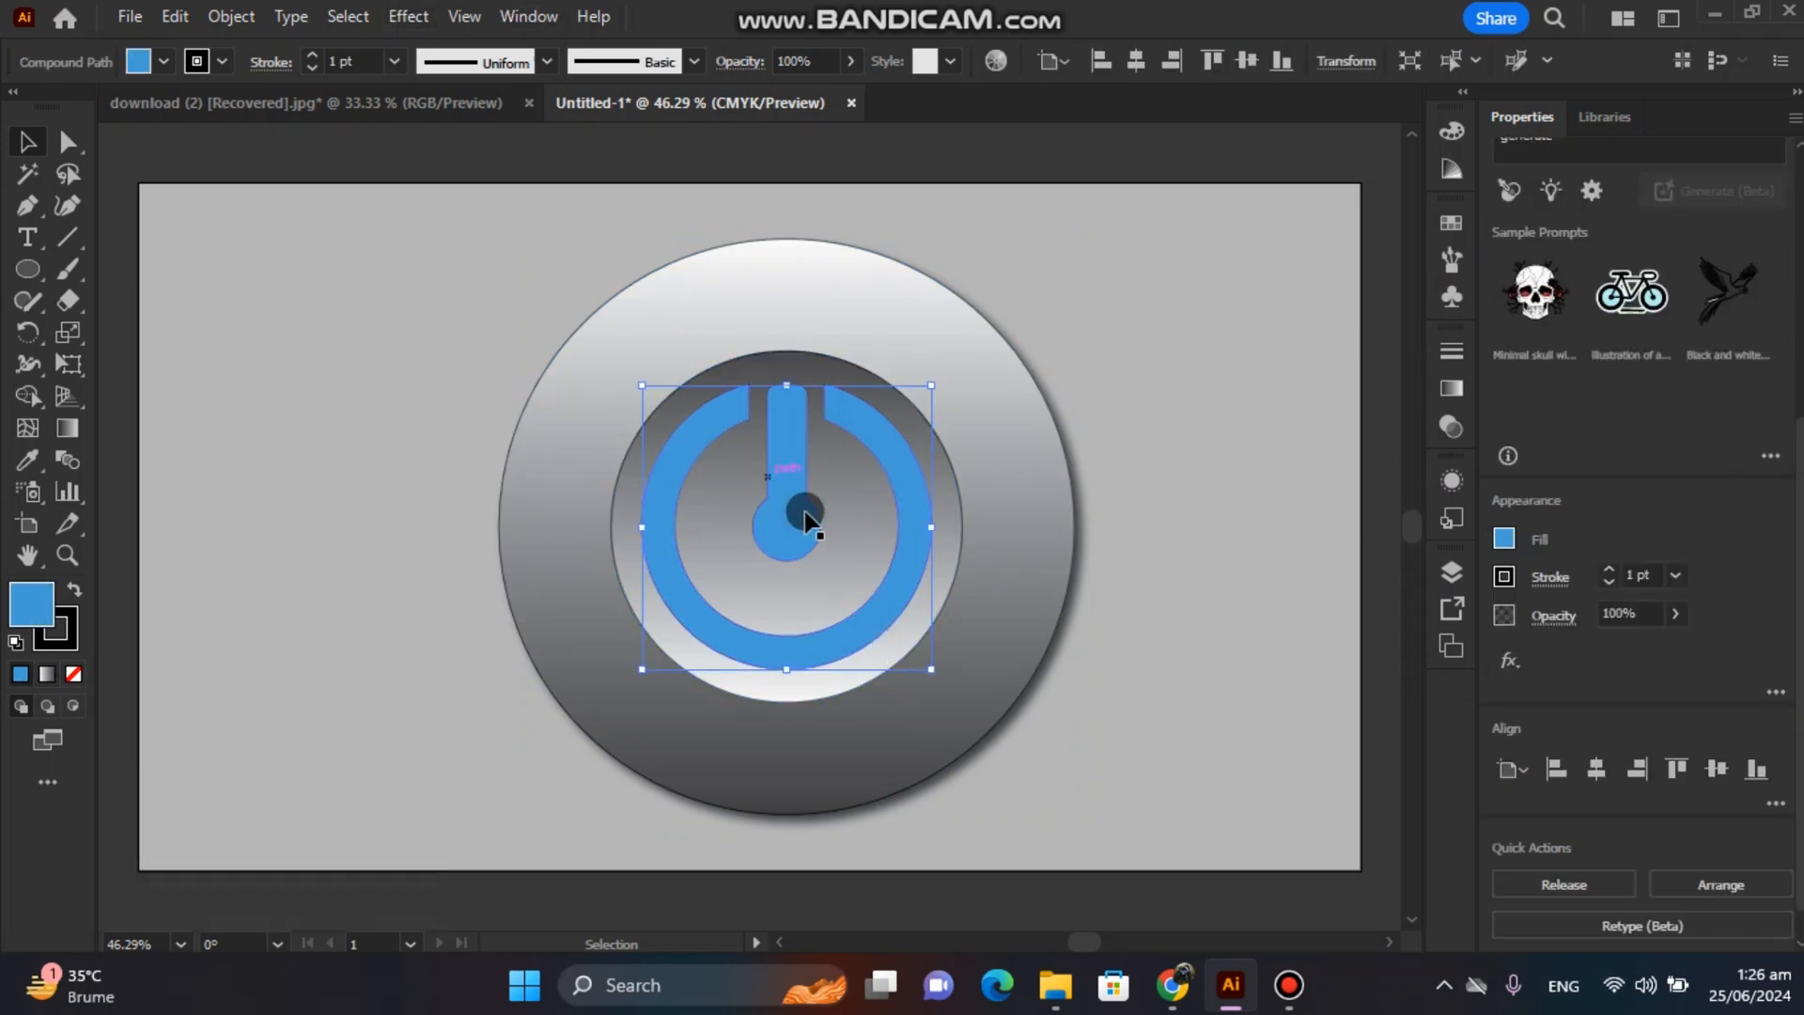
pyautogui.click(395, 19)
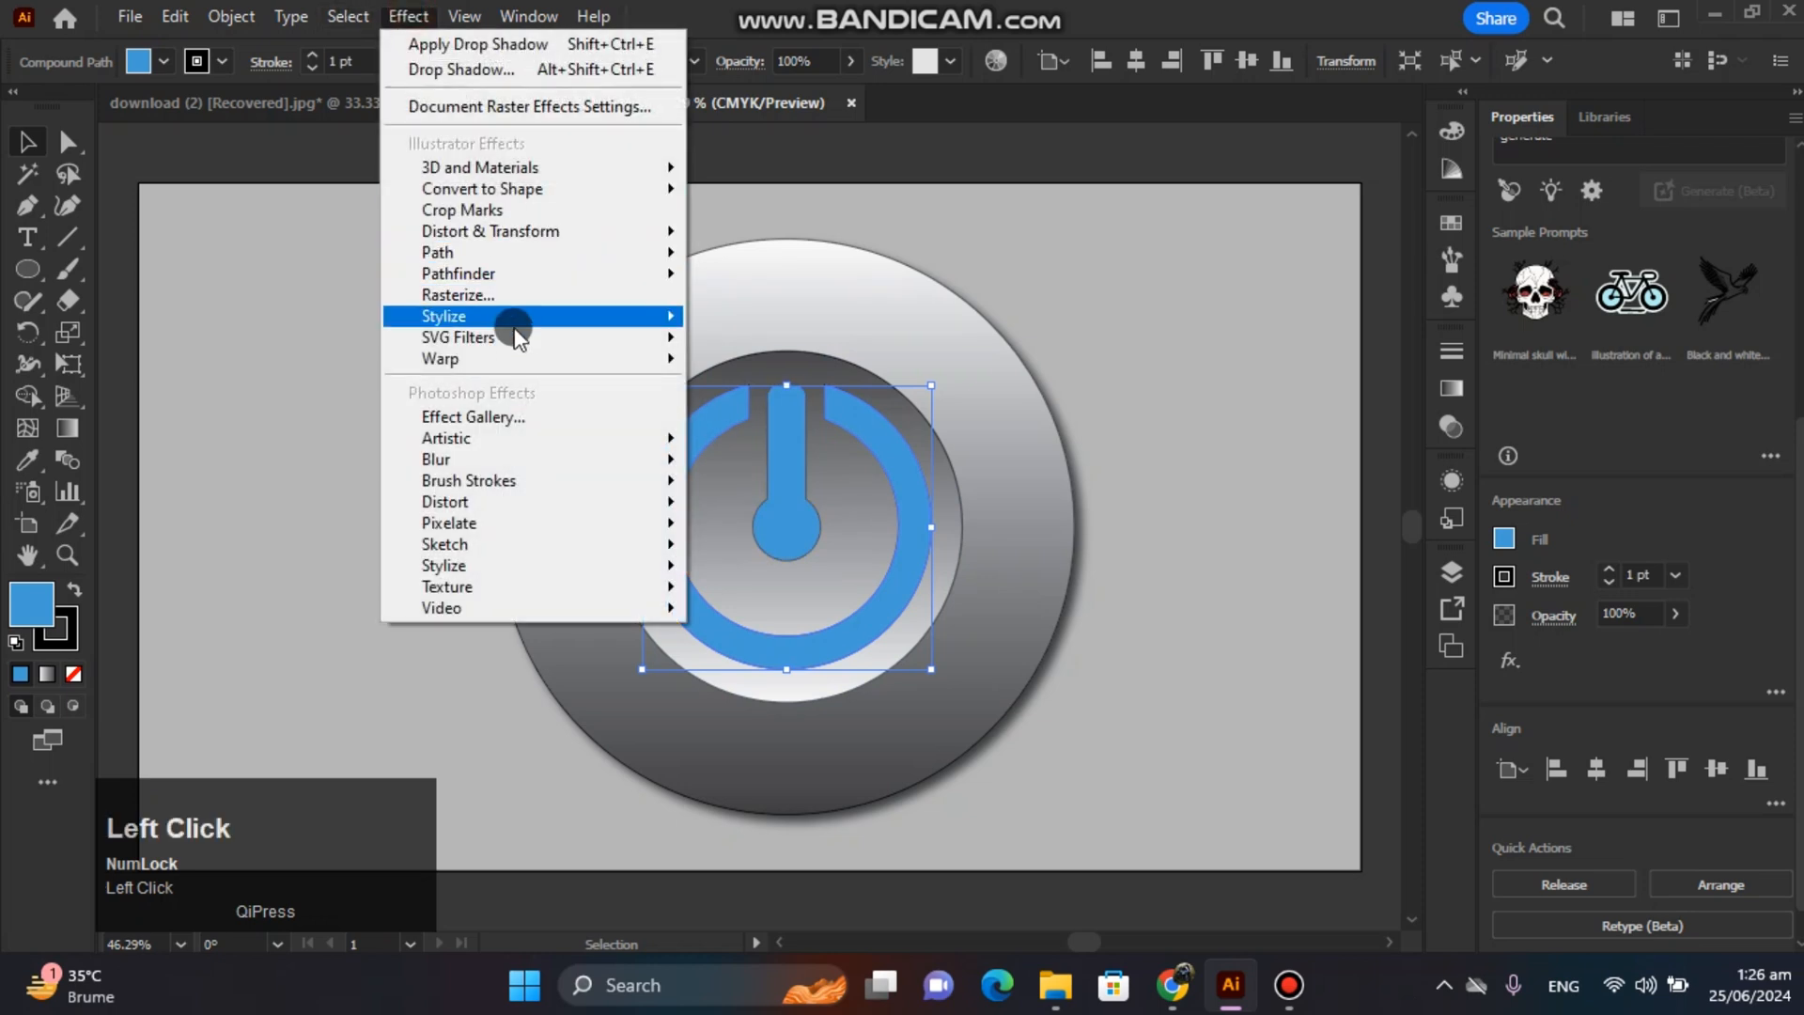
pyautogui.moveTo(516, 317)
pyautogui.click(737, 322)
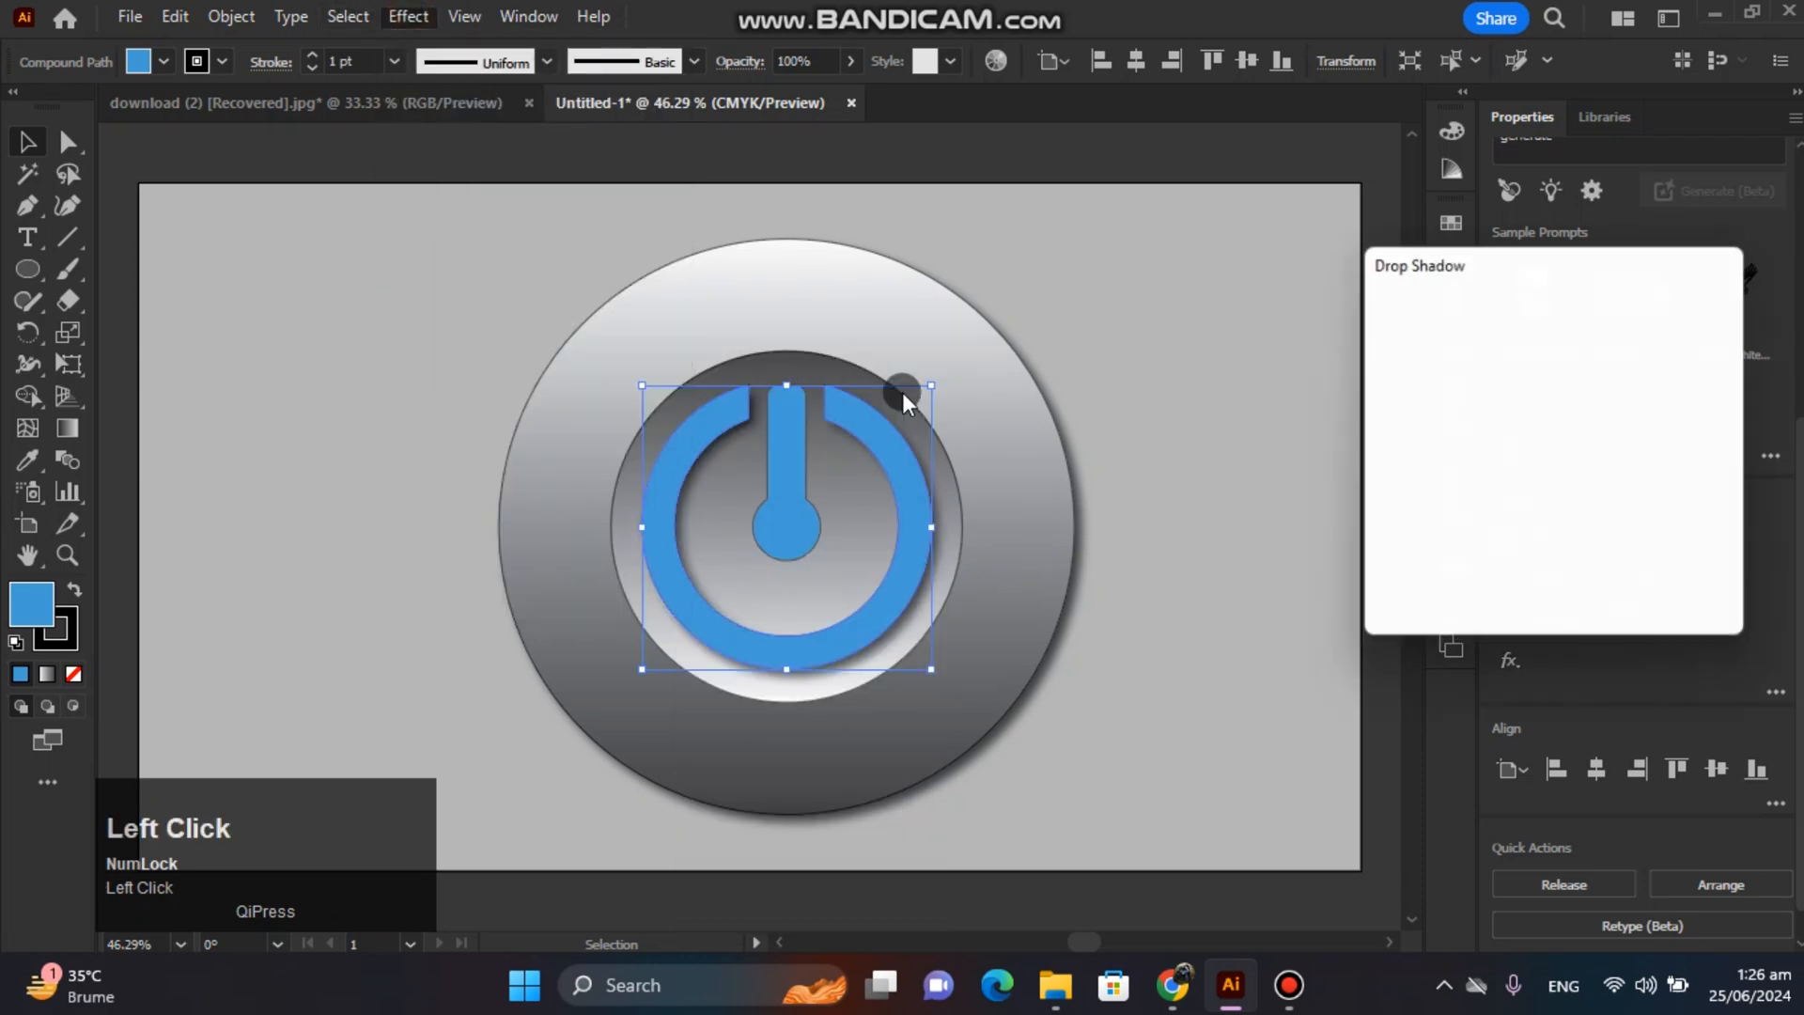
pyautogui.click(1459, 494)
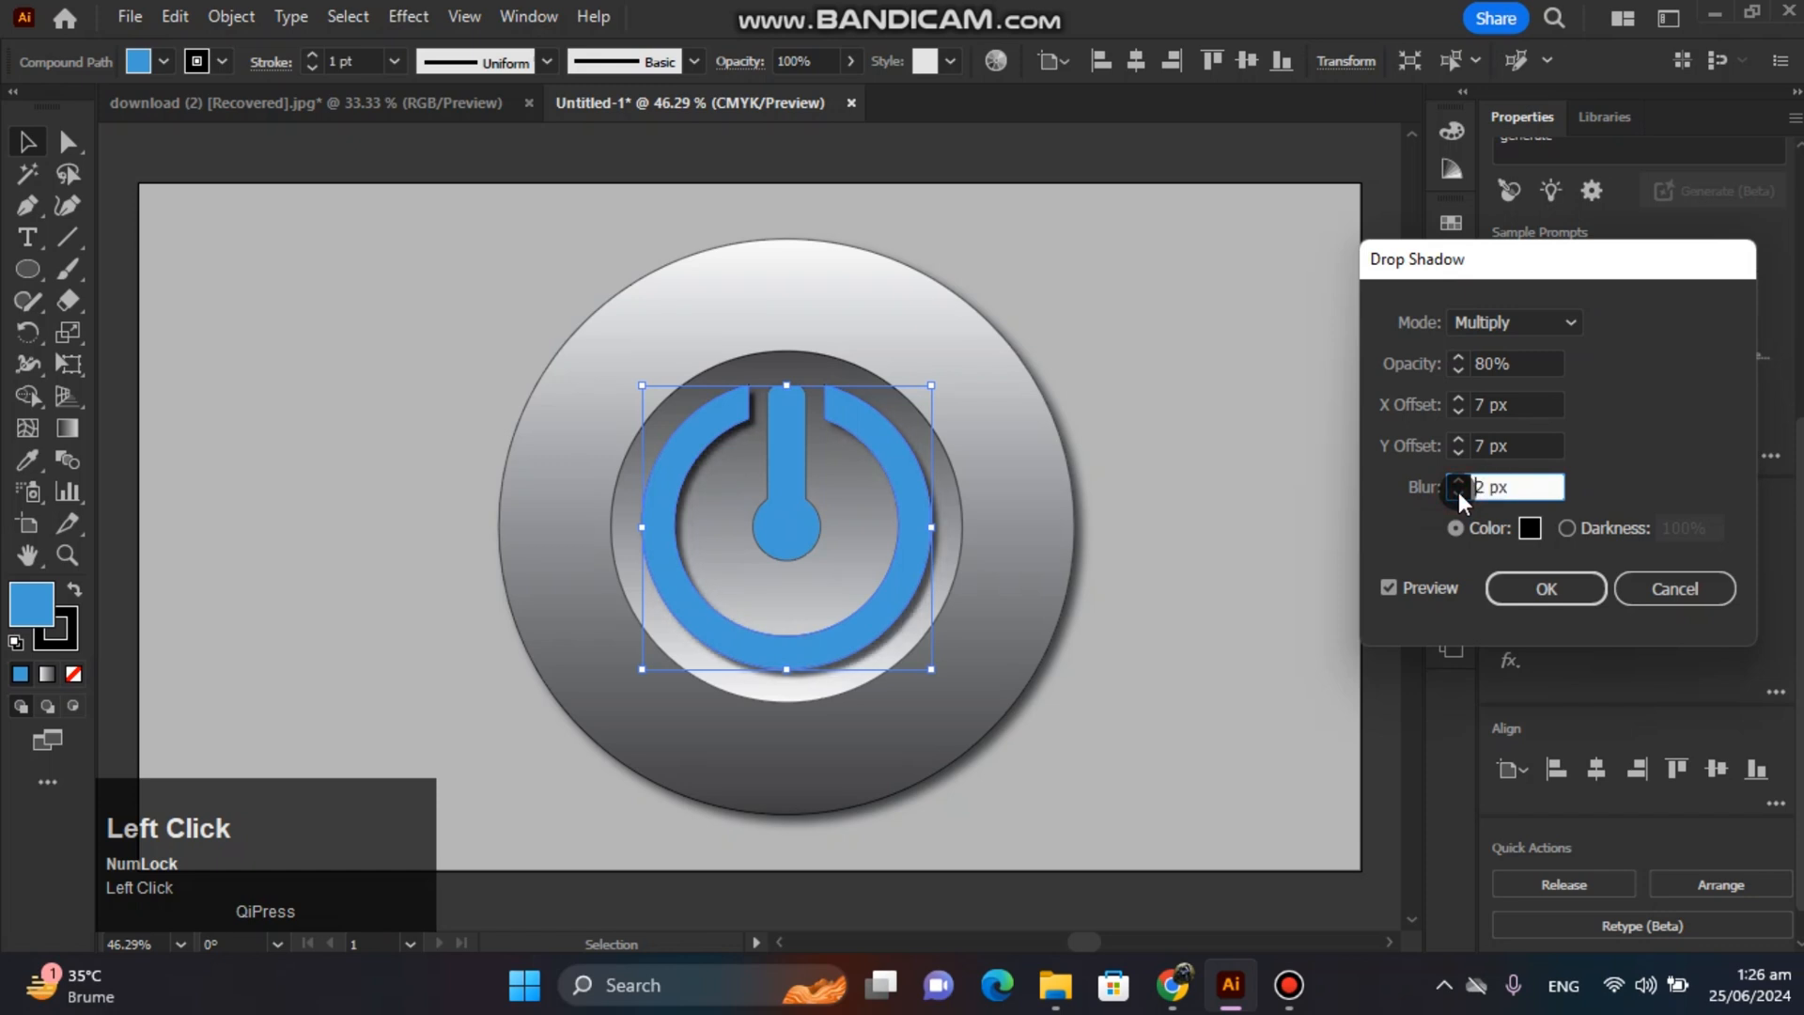
pyautogui.click(1451, 408)
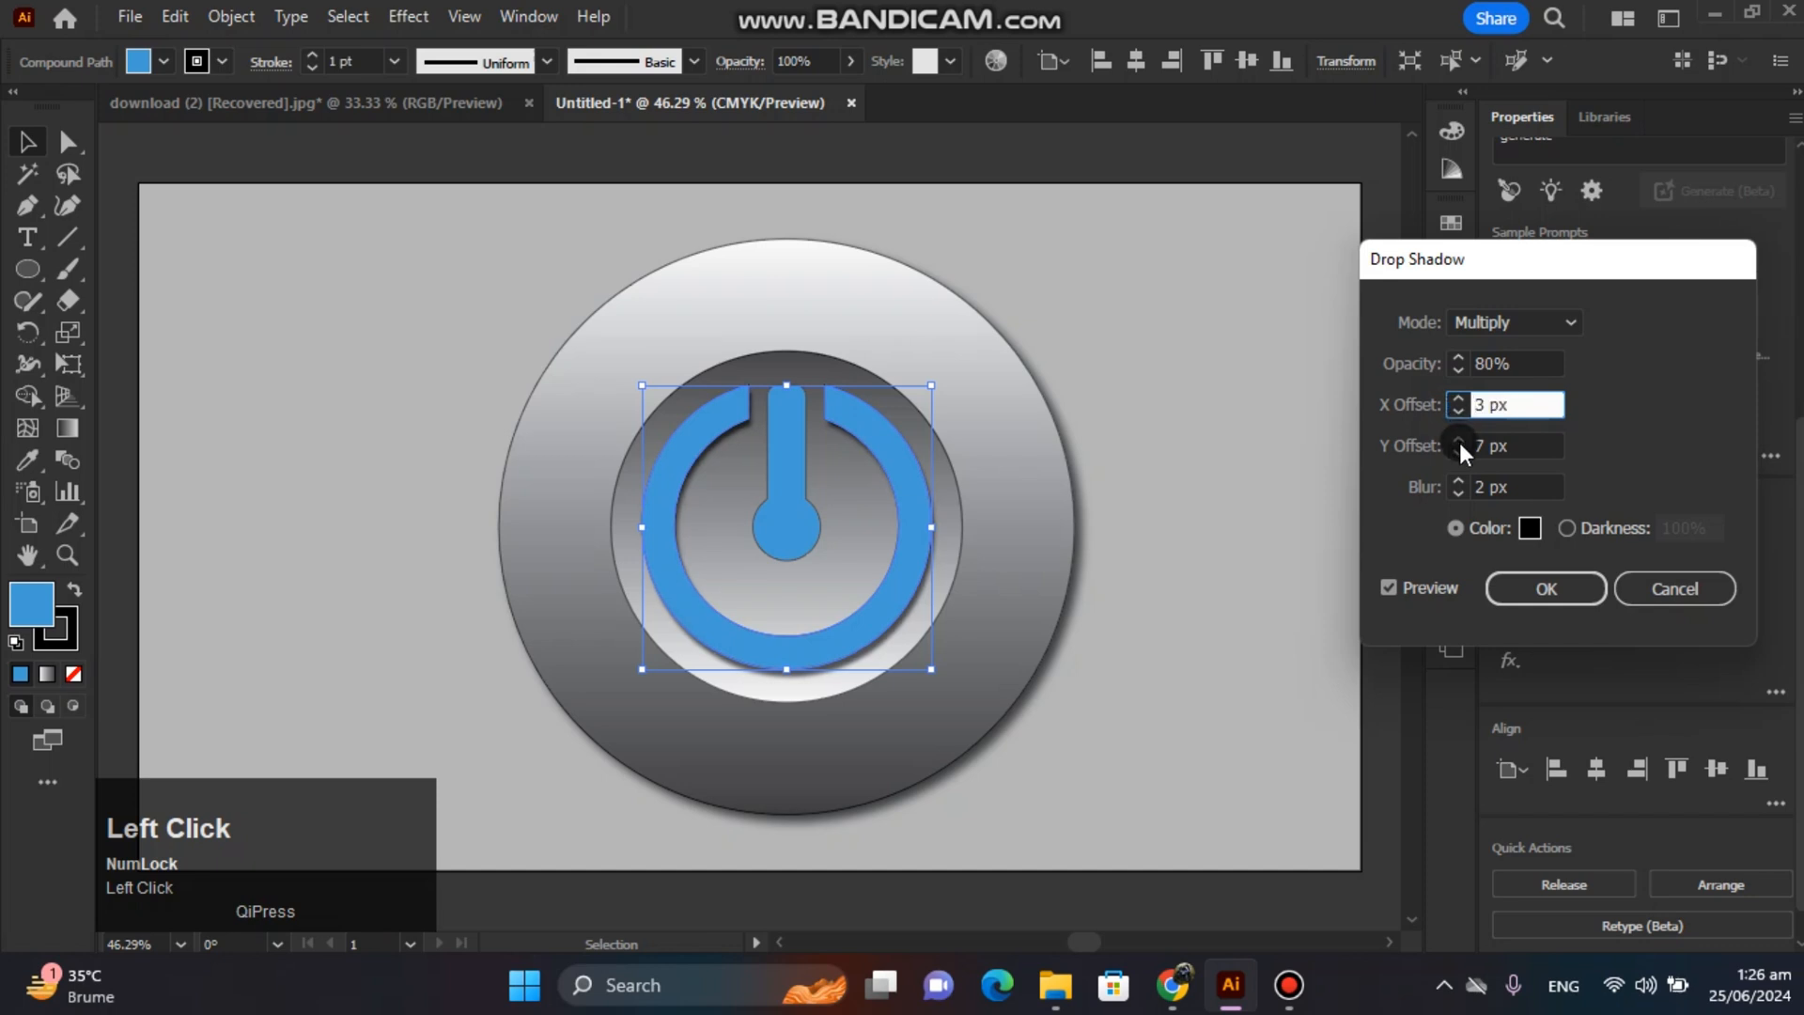
pyautogui.click(1462, 455)
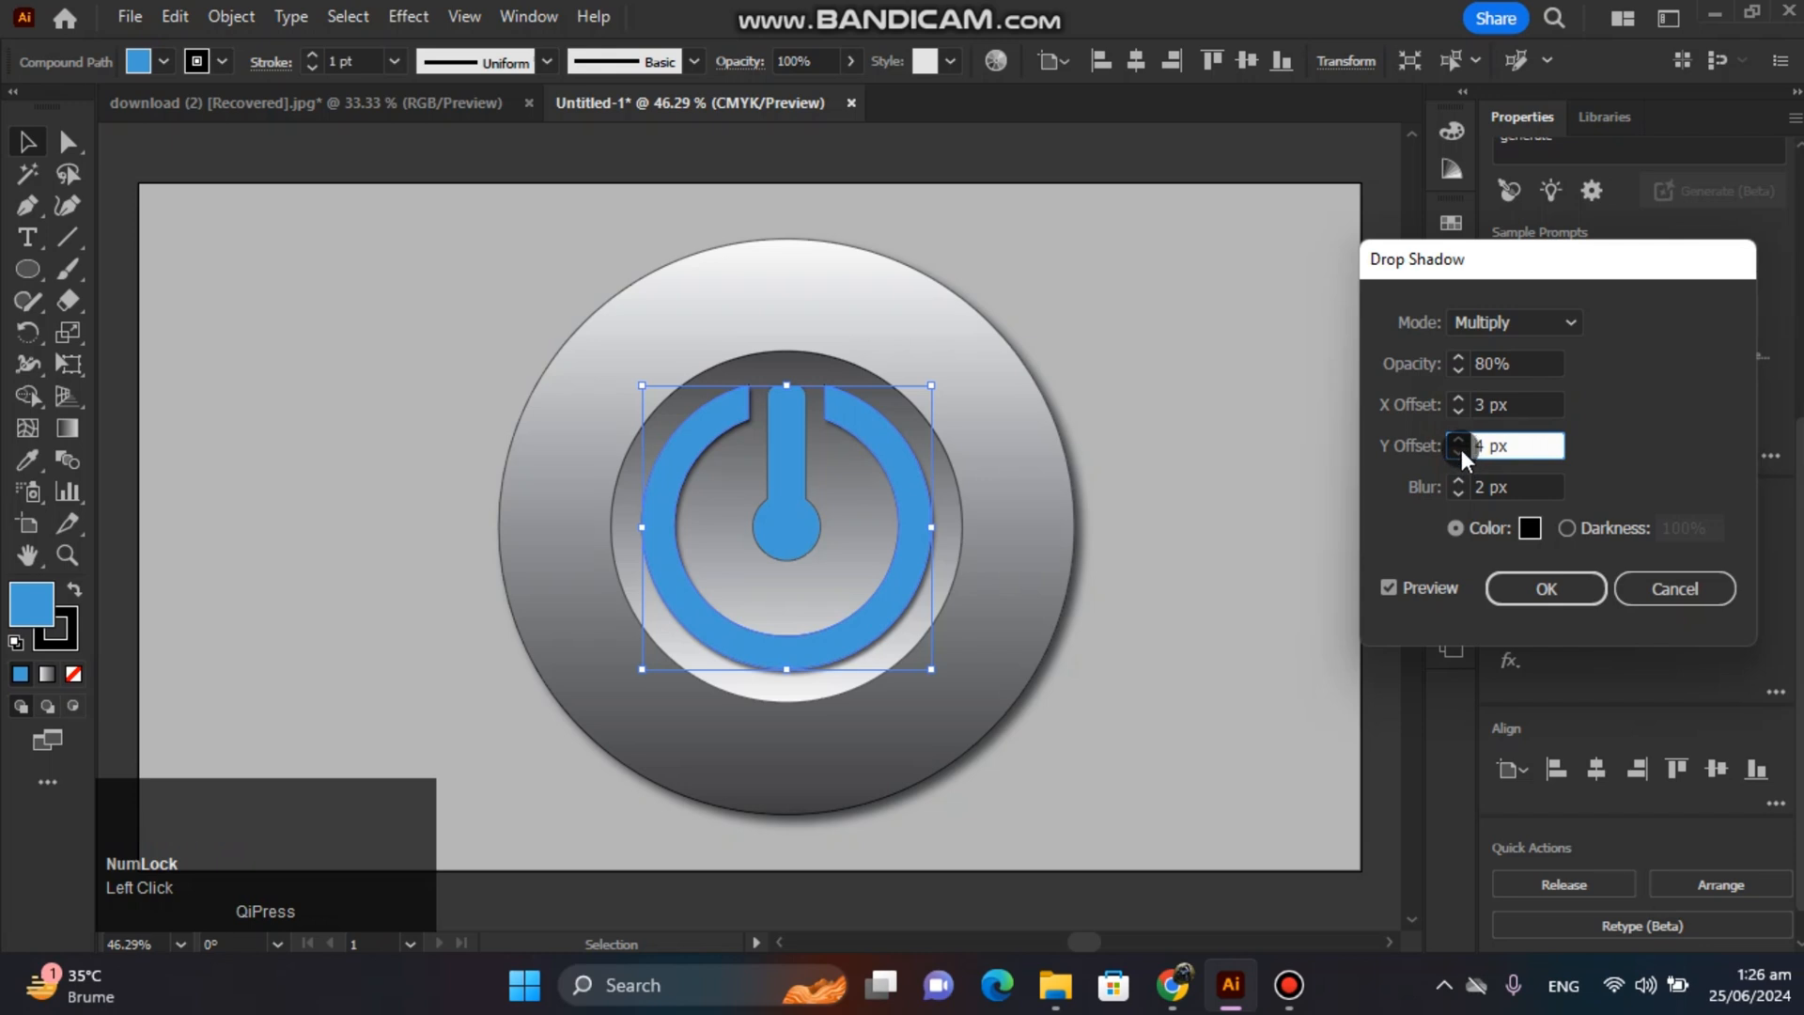
pyautogui.click(1462, 449)
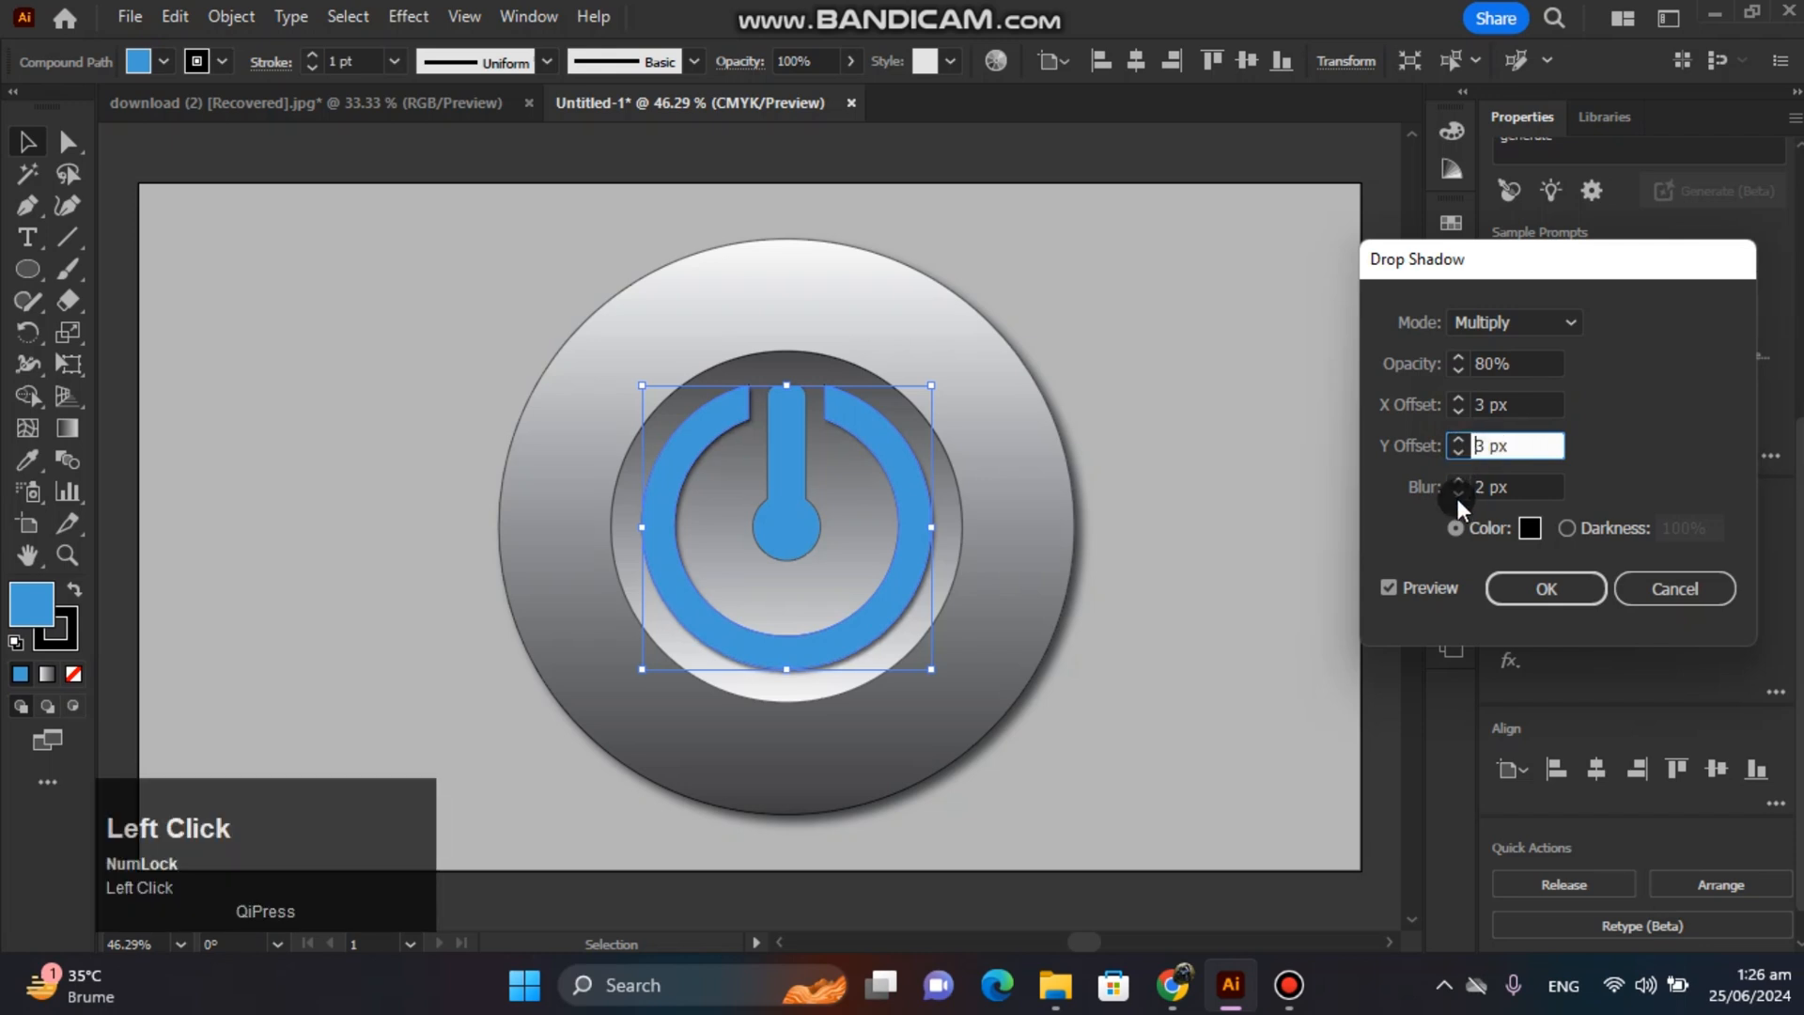
pyautogui.click(1459, 494)
pyautogui.click(1543, 583)
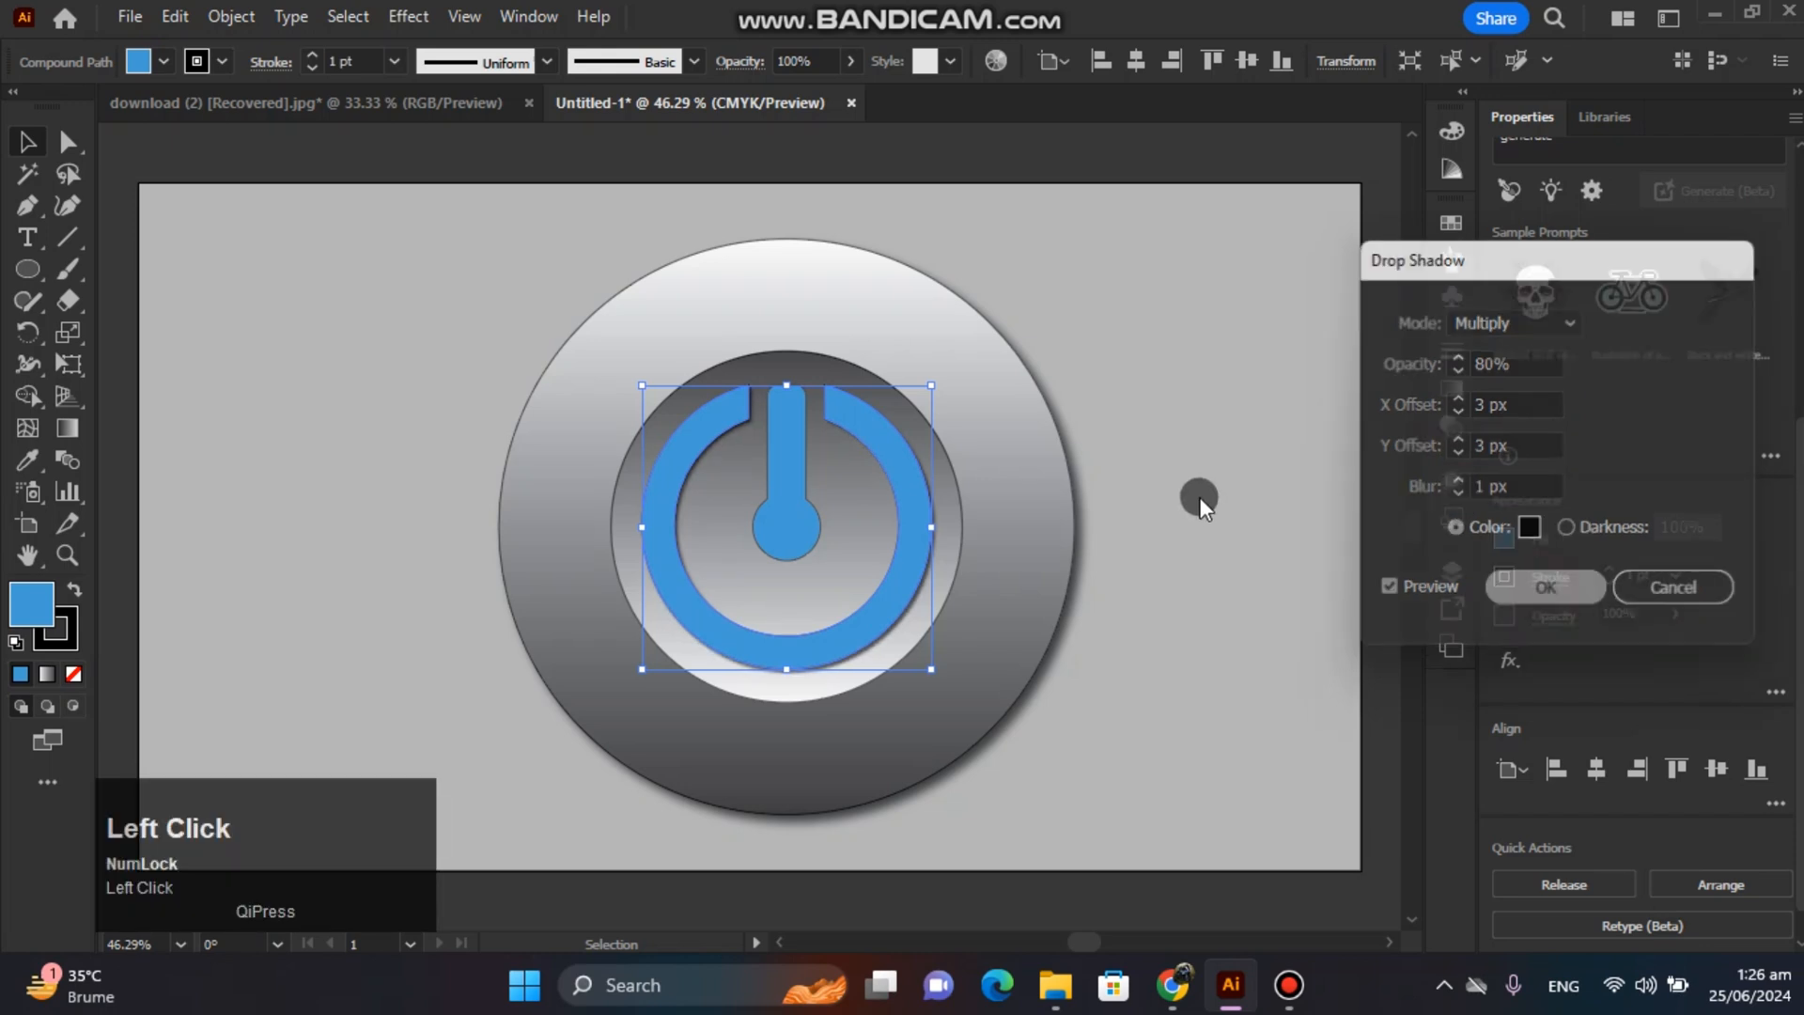
pyautogui.click(1144, 404)
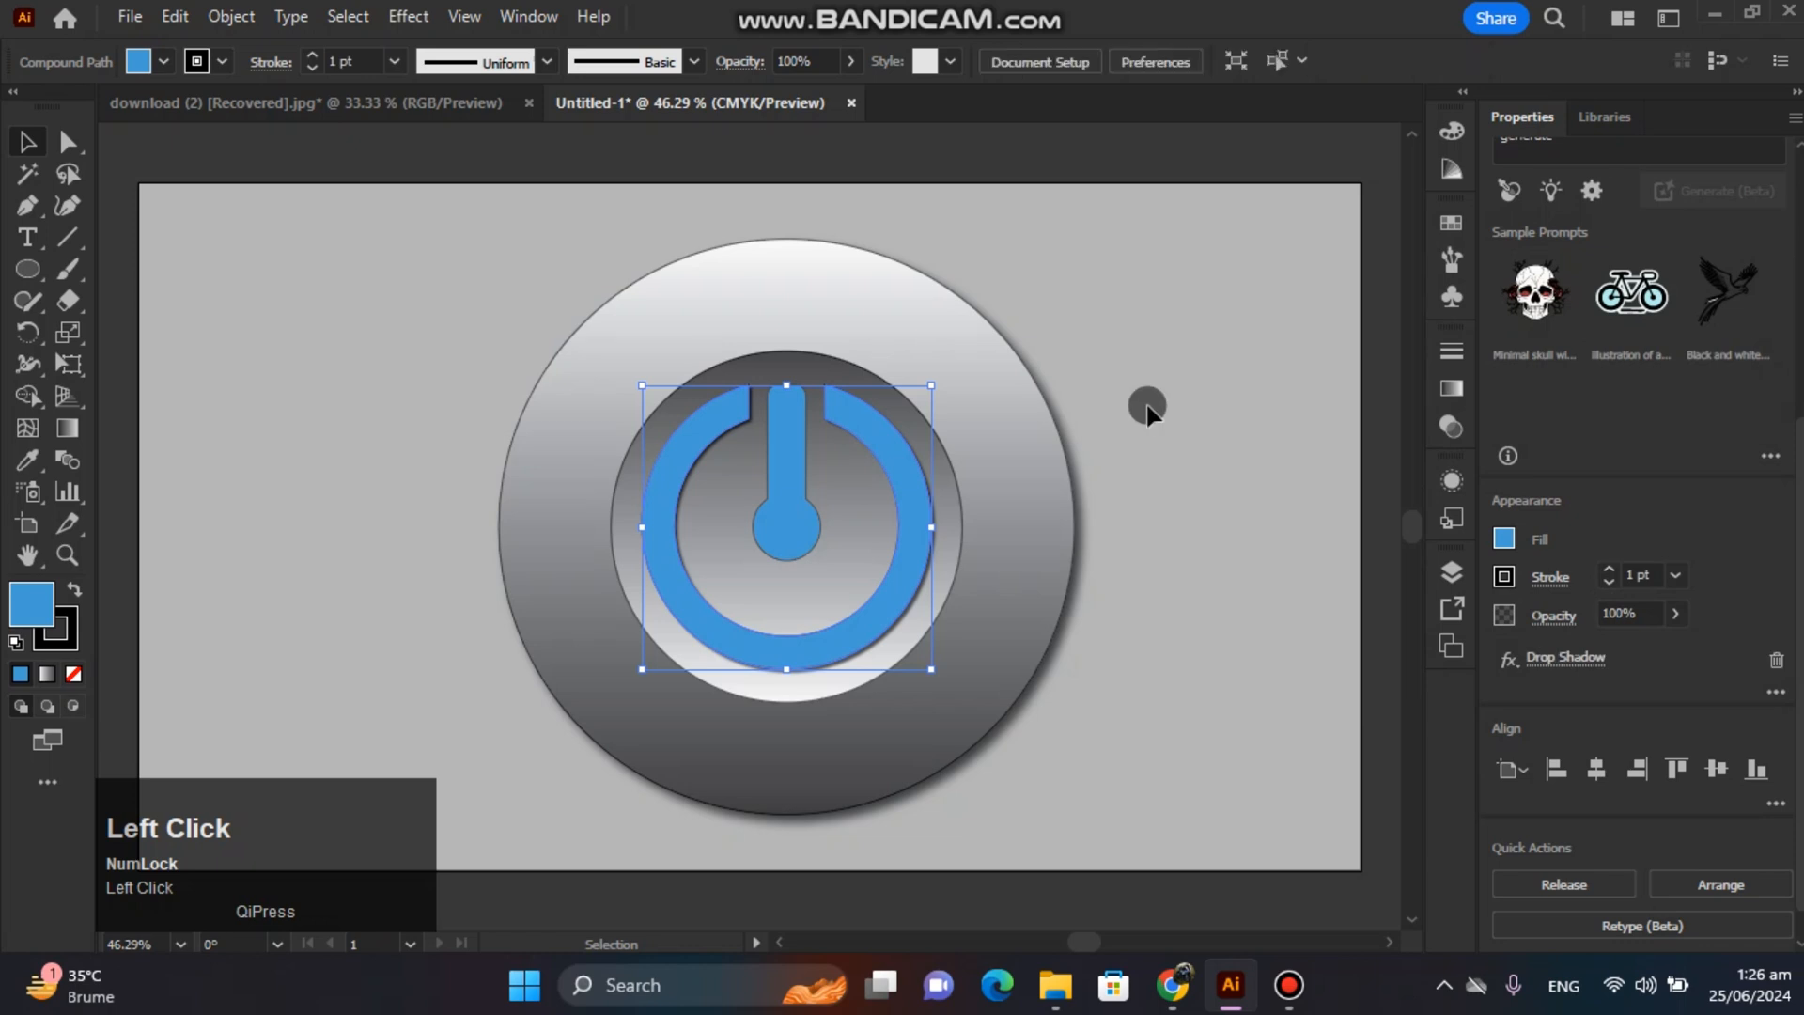
# Apply a Drop Shadow effect to the blue bar shape with a 3 px X offset, 2 px Y offset and 1 px blur
pyautogui.click(798, 538)
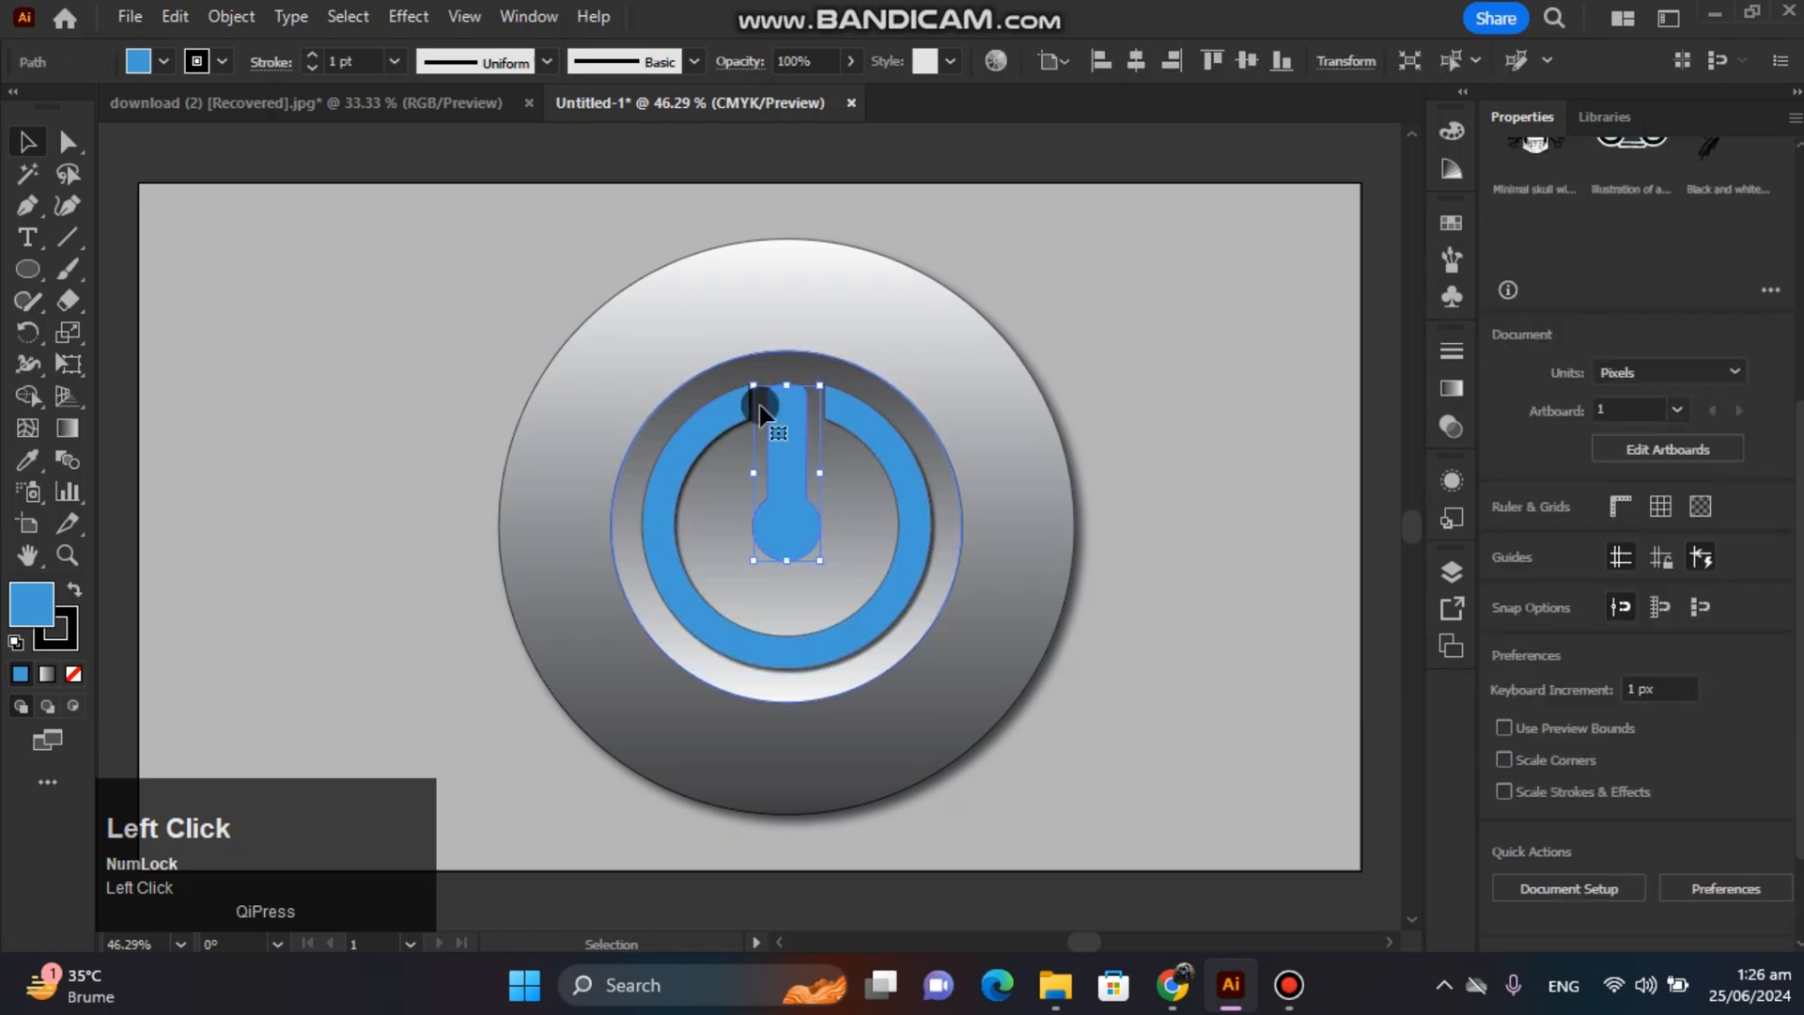
pyautogui.click(348, 16)
pyautogui.moveTo(411, 25)
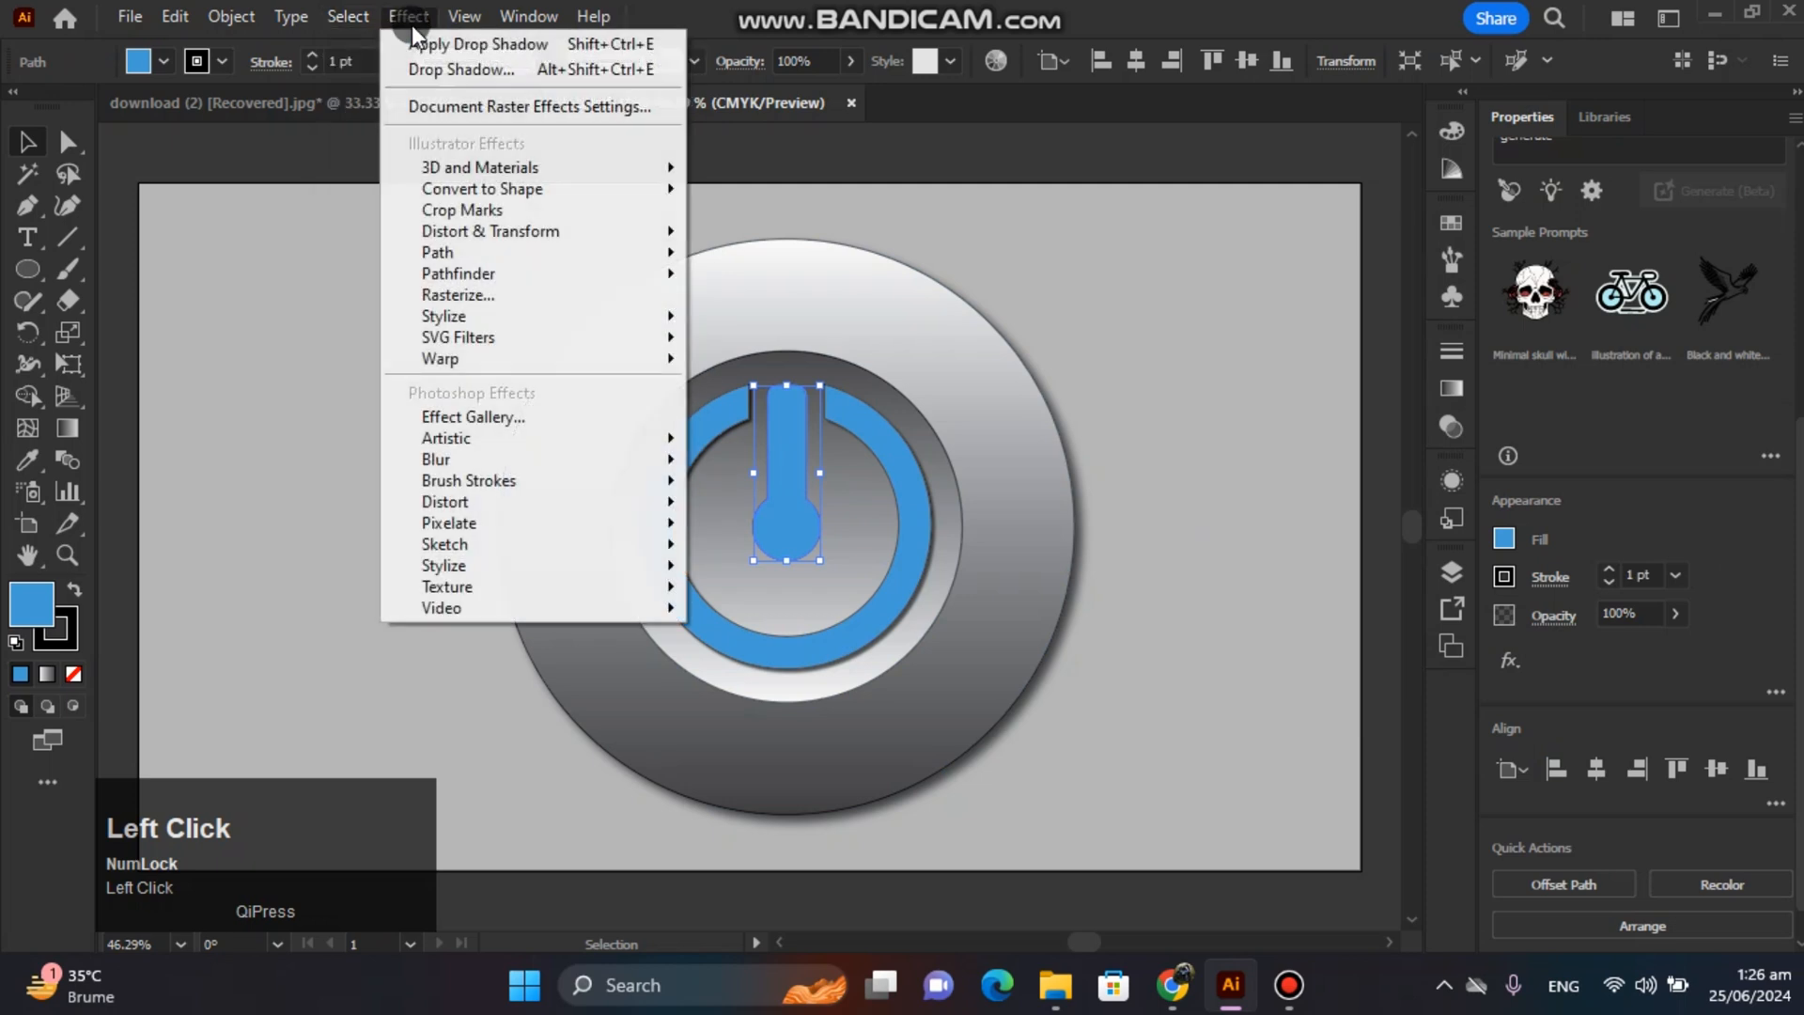
pyautogui.moveTo(627, 314)
pyautogui.click(742, 316)
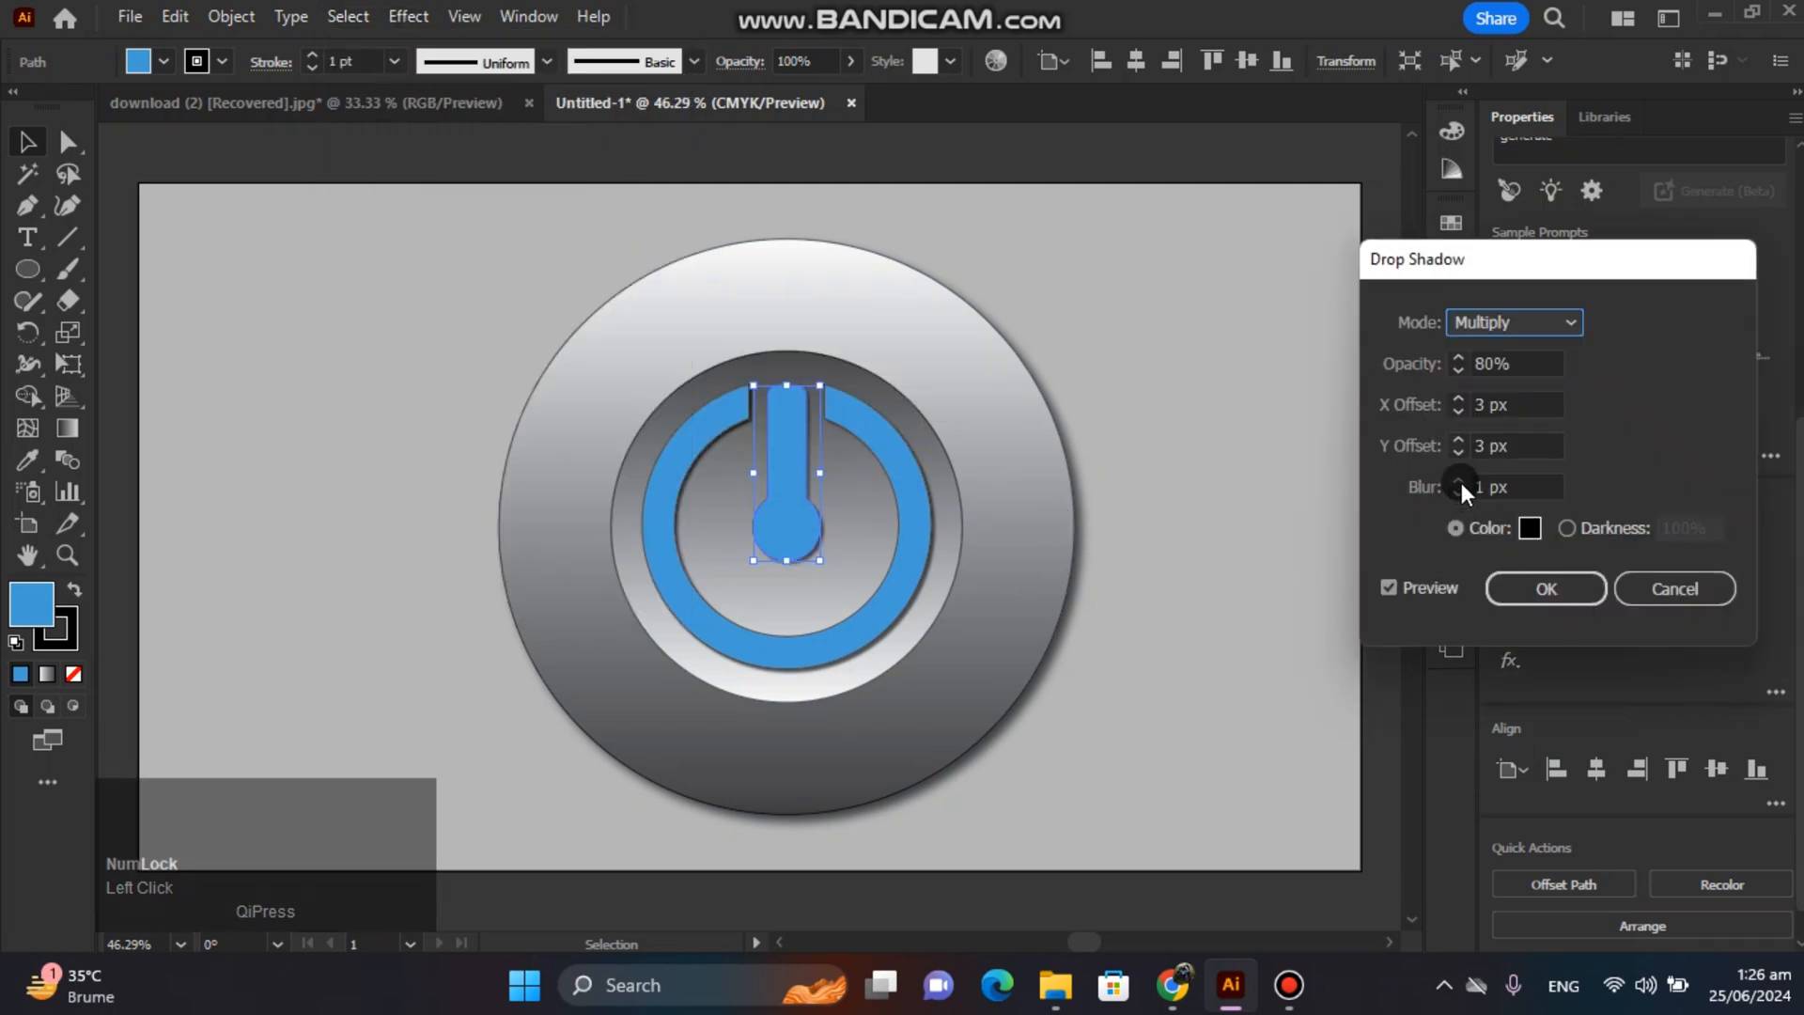
pyautogui.click(1460, 482)
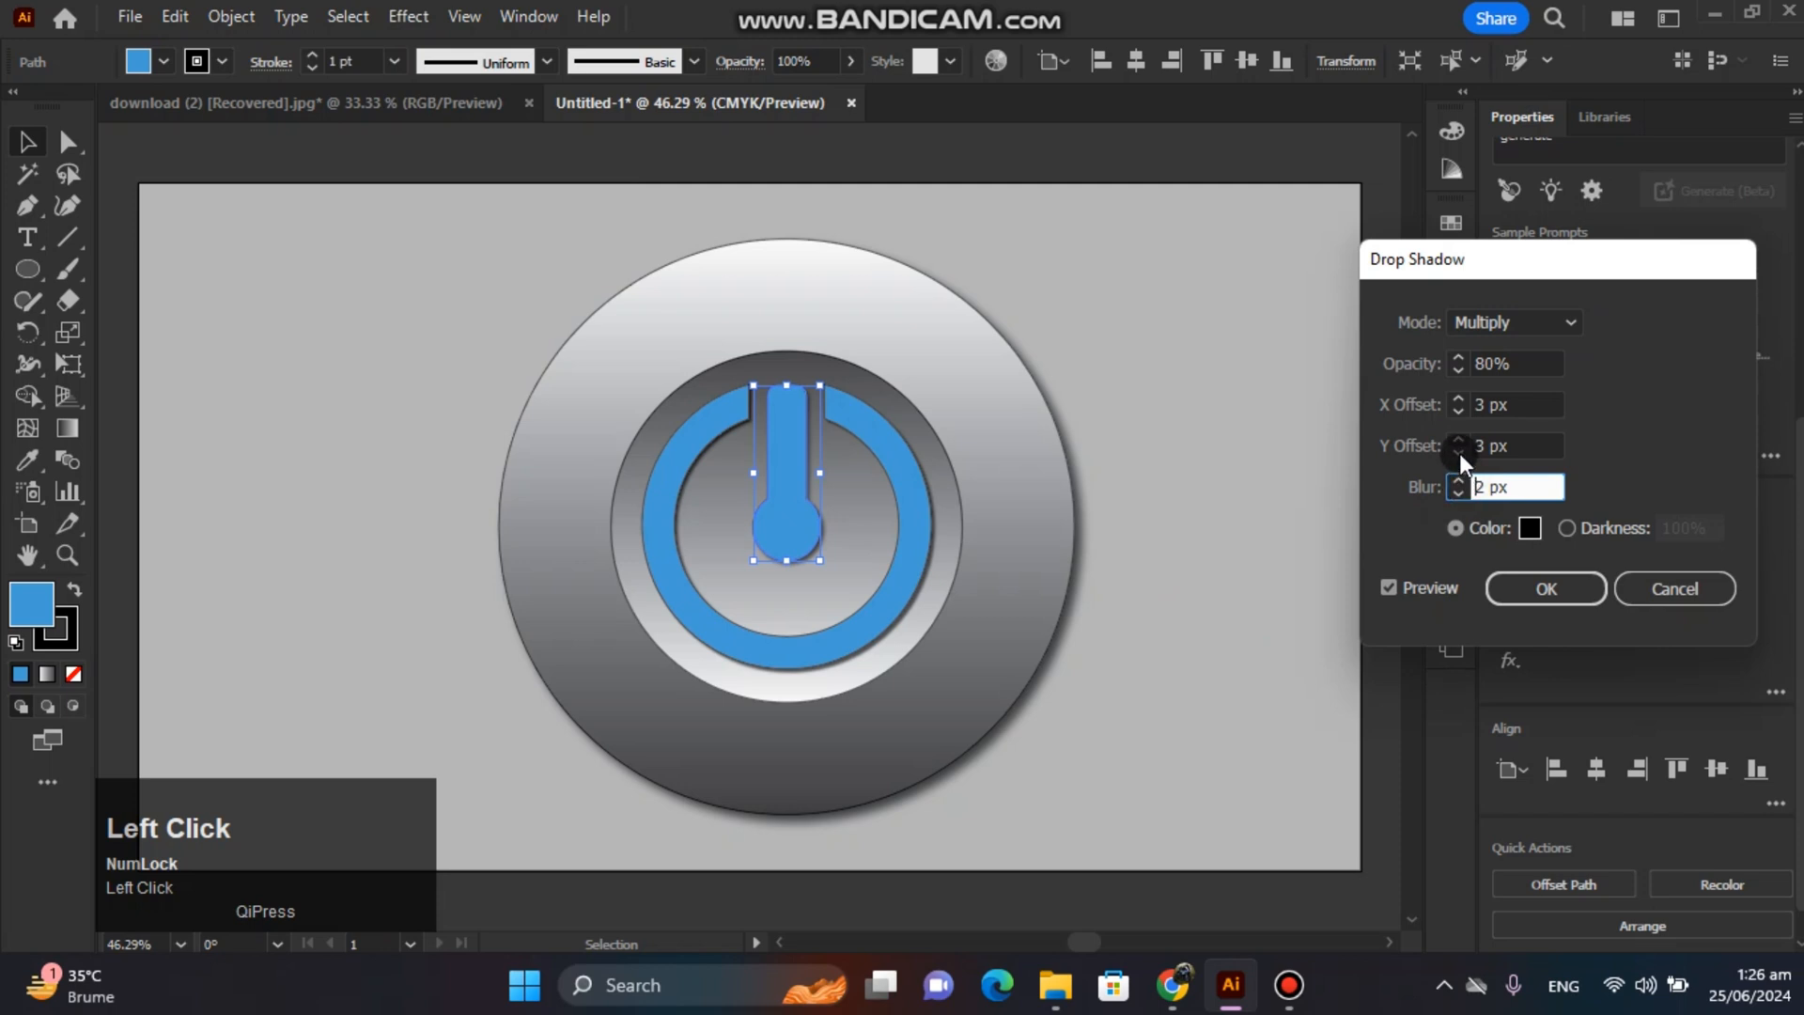
pyautogui.click(1458, 453)
pyautogui.click(1457, 413)
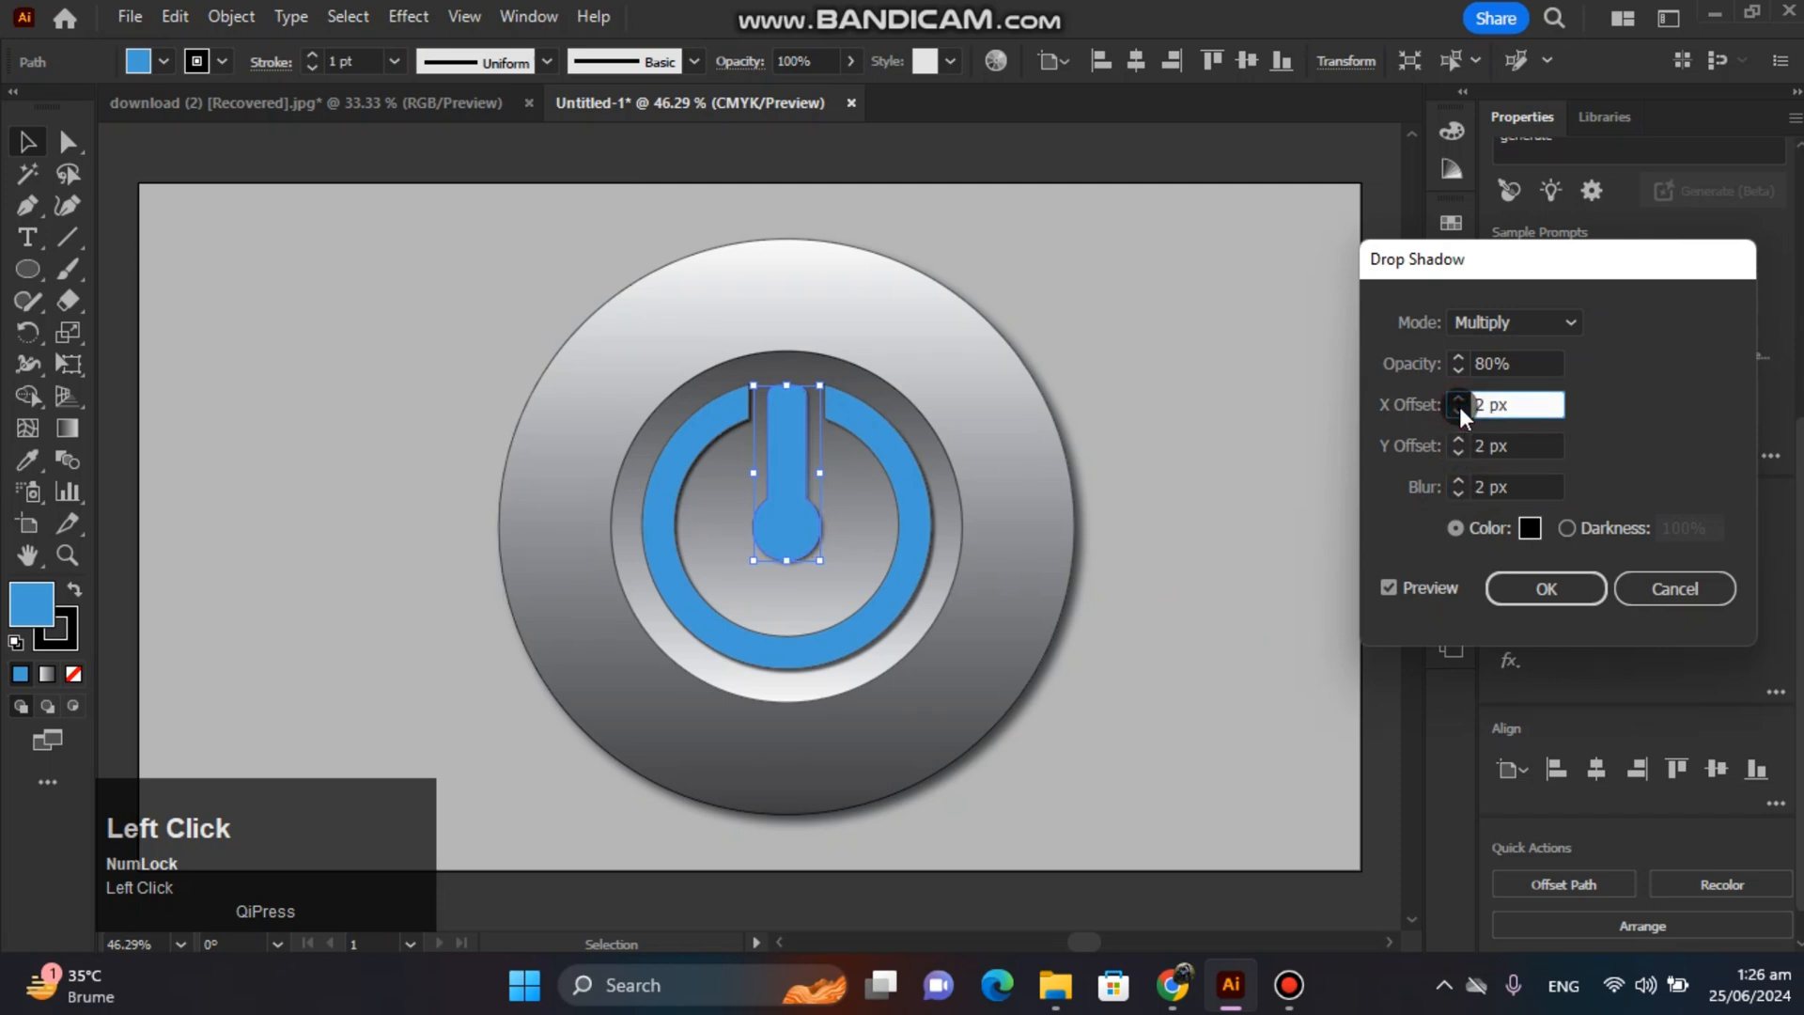
pyautogui.click(1458, 494)
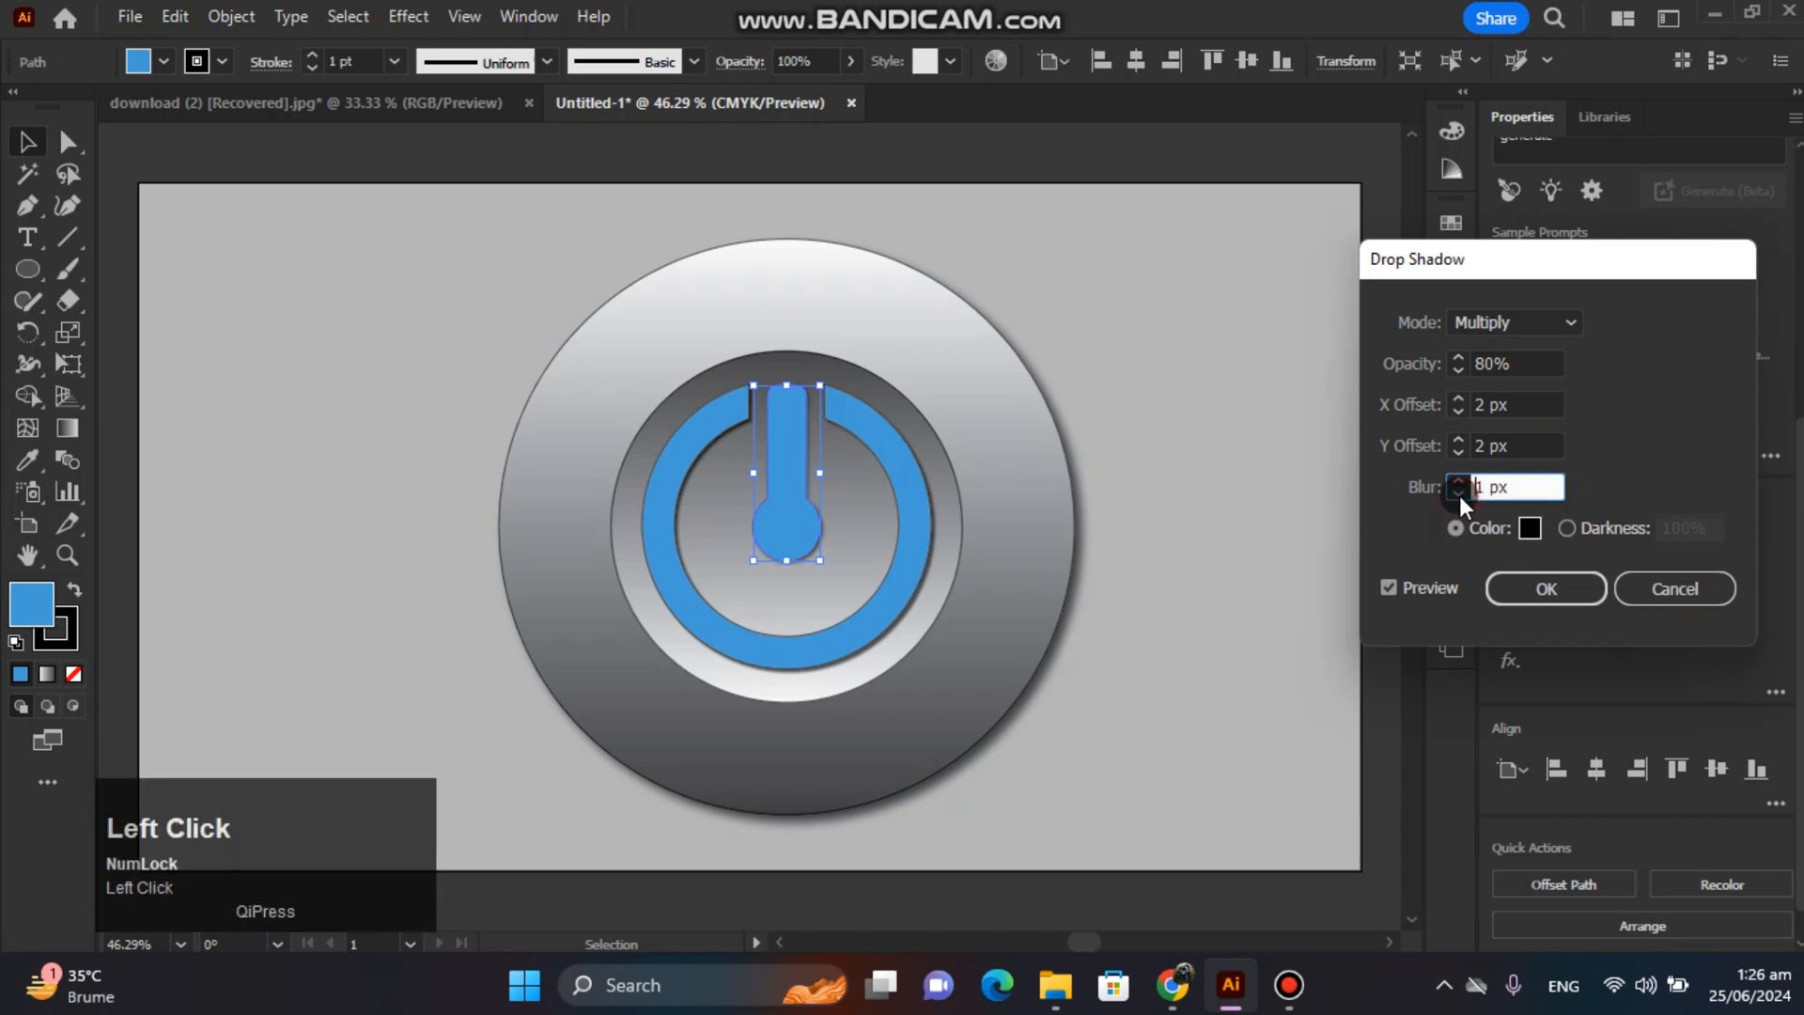
pyautogui.click(1456, 396)
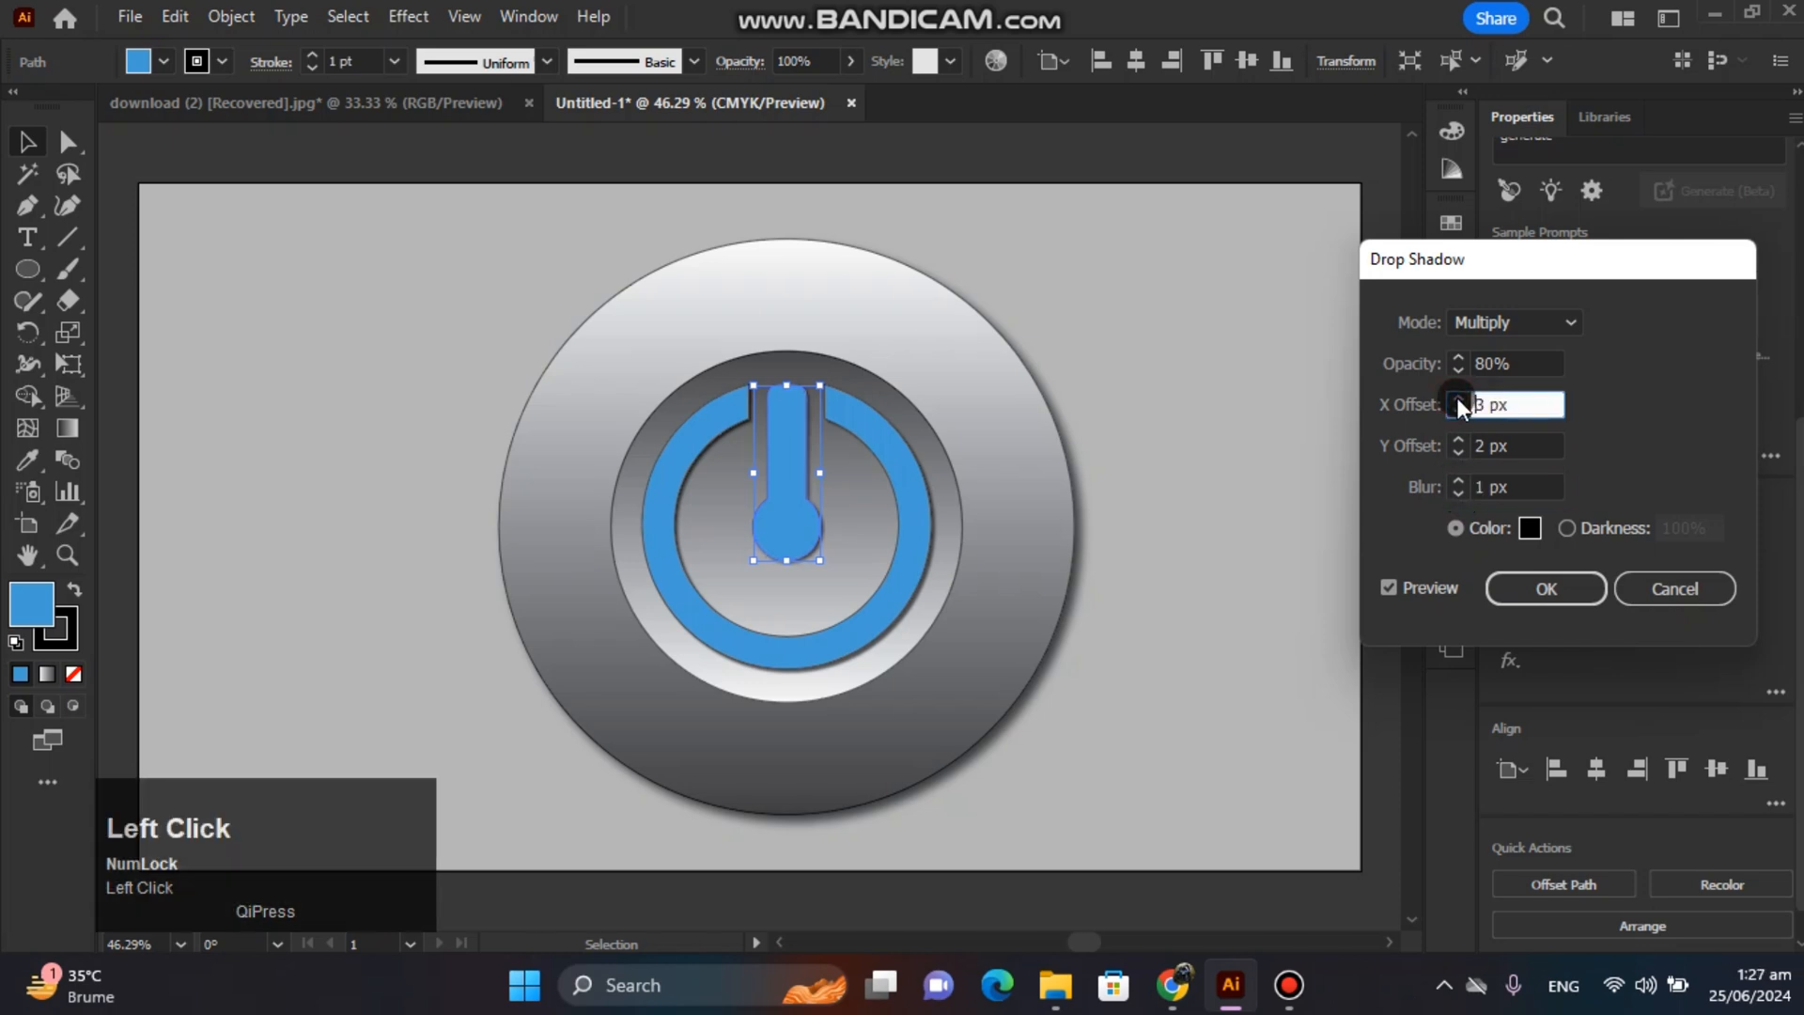
pyautogui.click(1542, 590)
pyautogui.click(1216, 488)
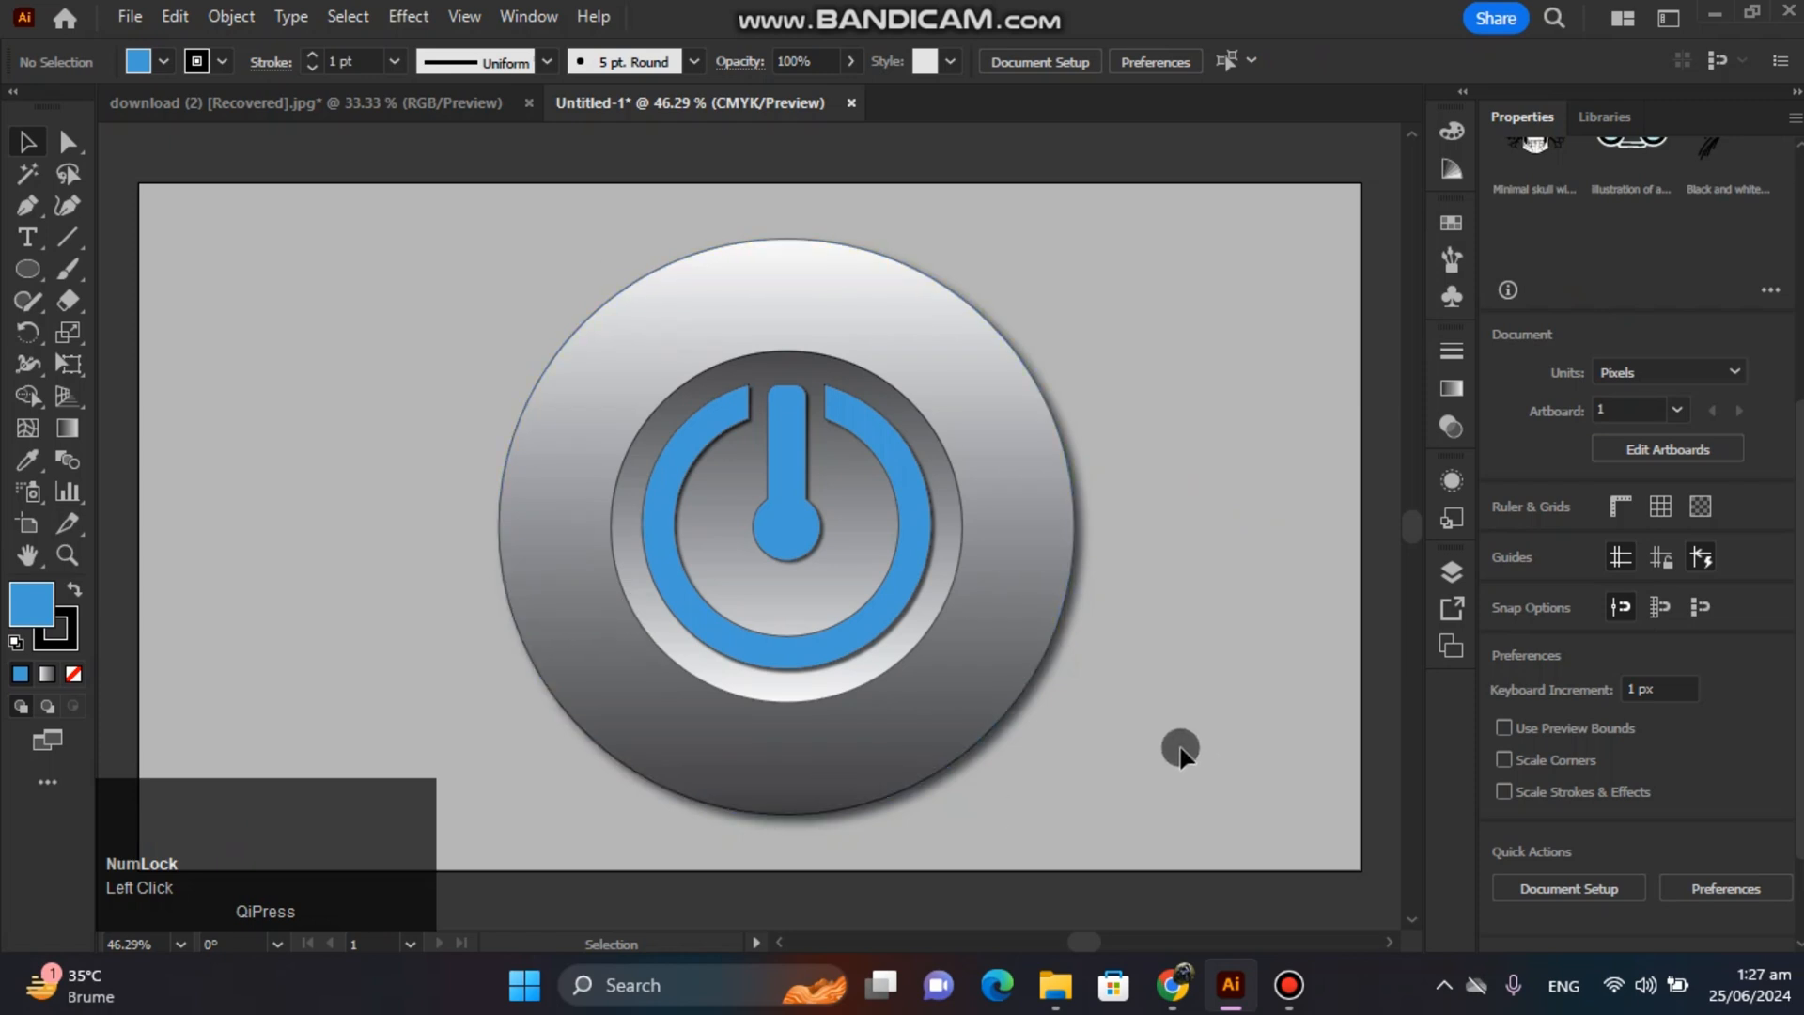
# Enlarge the whole power button proportionally about its center to about 648 px wide and high
pyautogui.moveTo(1180, 745); pyautogui.dragTo(484, 348)
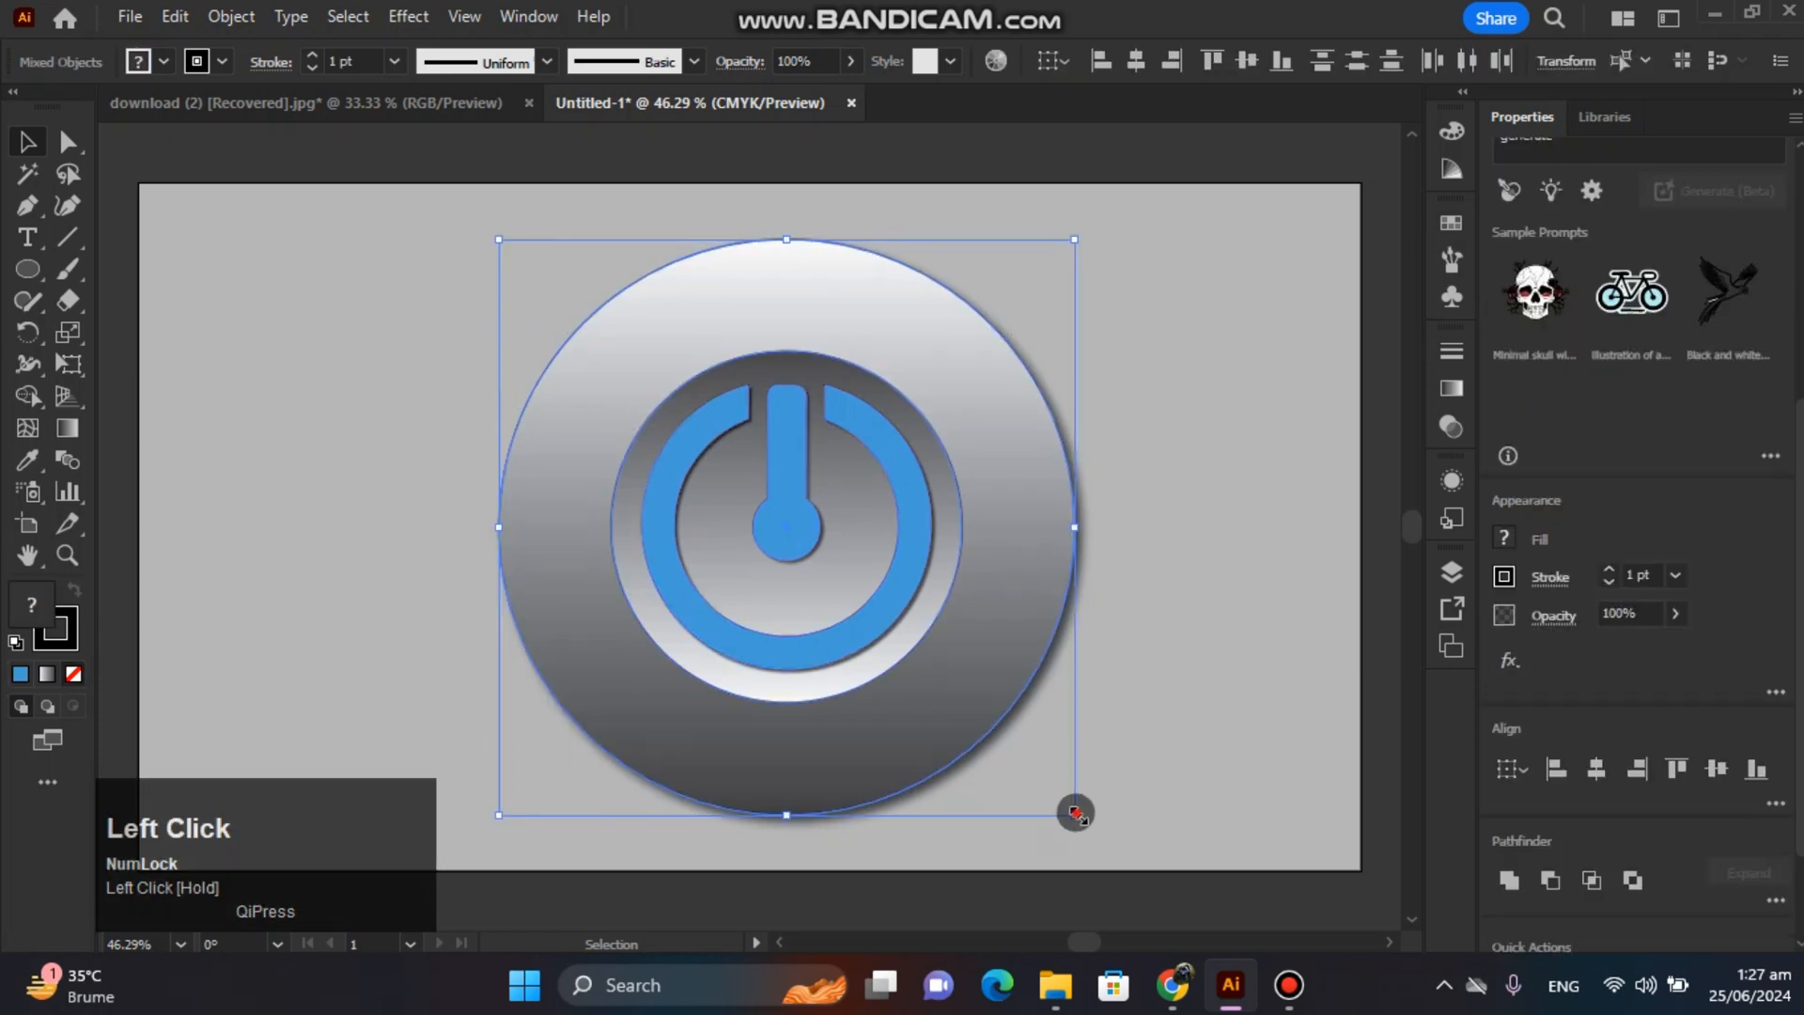
pyautogui.moveTo(1075, 810); pyautogui.dragTo(1096, 836)
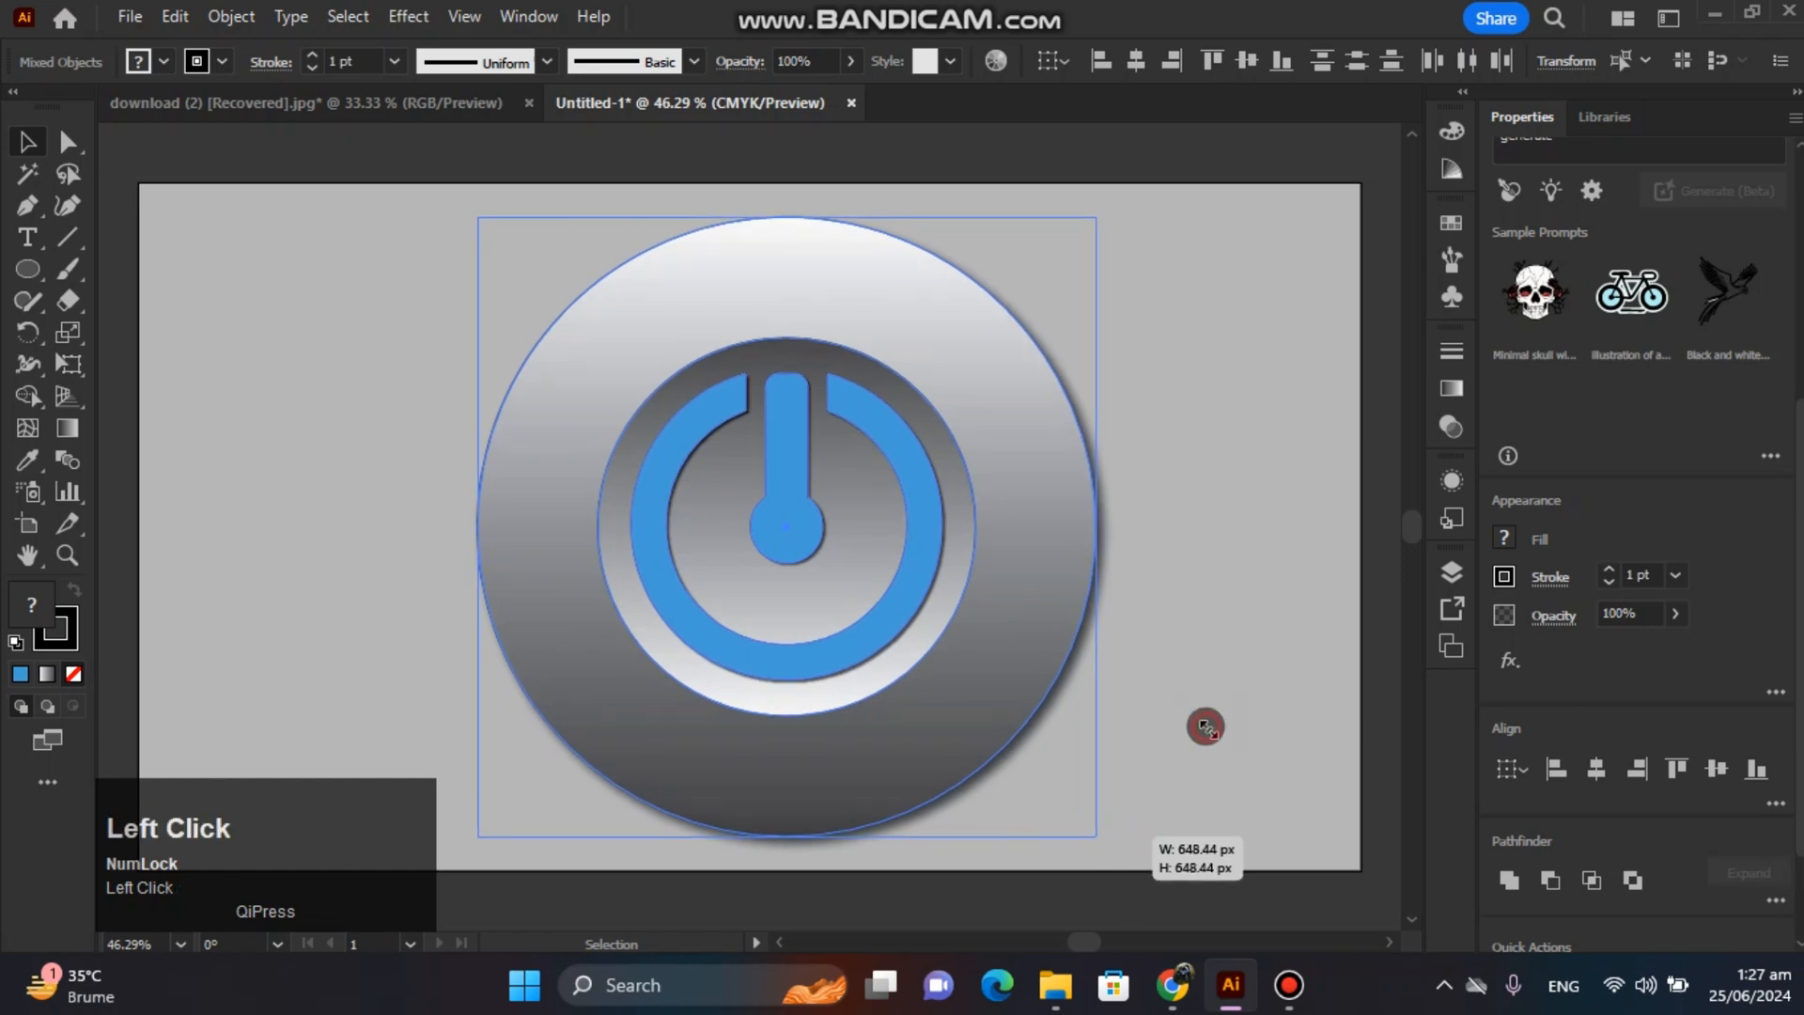
pyautogui.click(1192, 570)
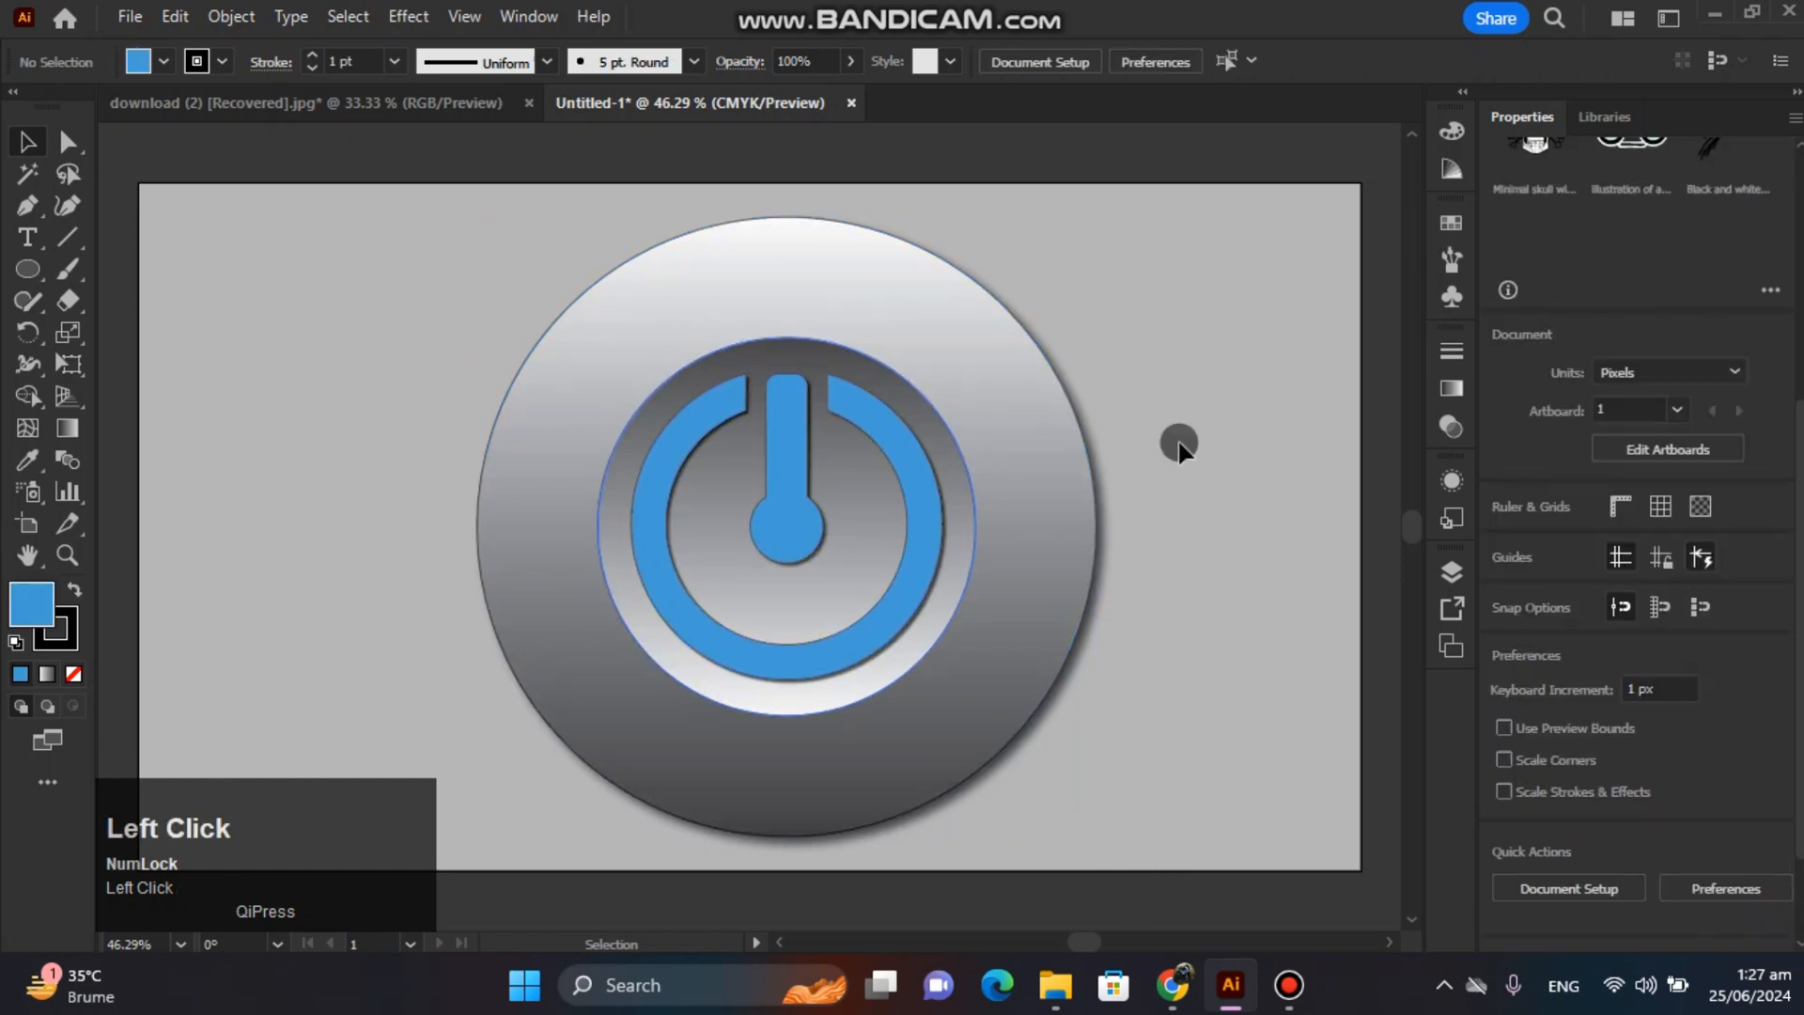
pyautogui.click(765, 270)
pyautogui.click(1250, 353)
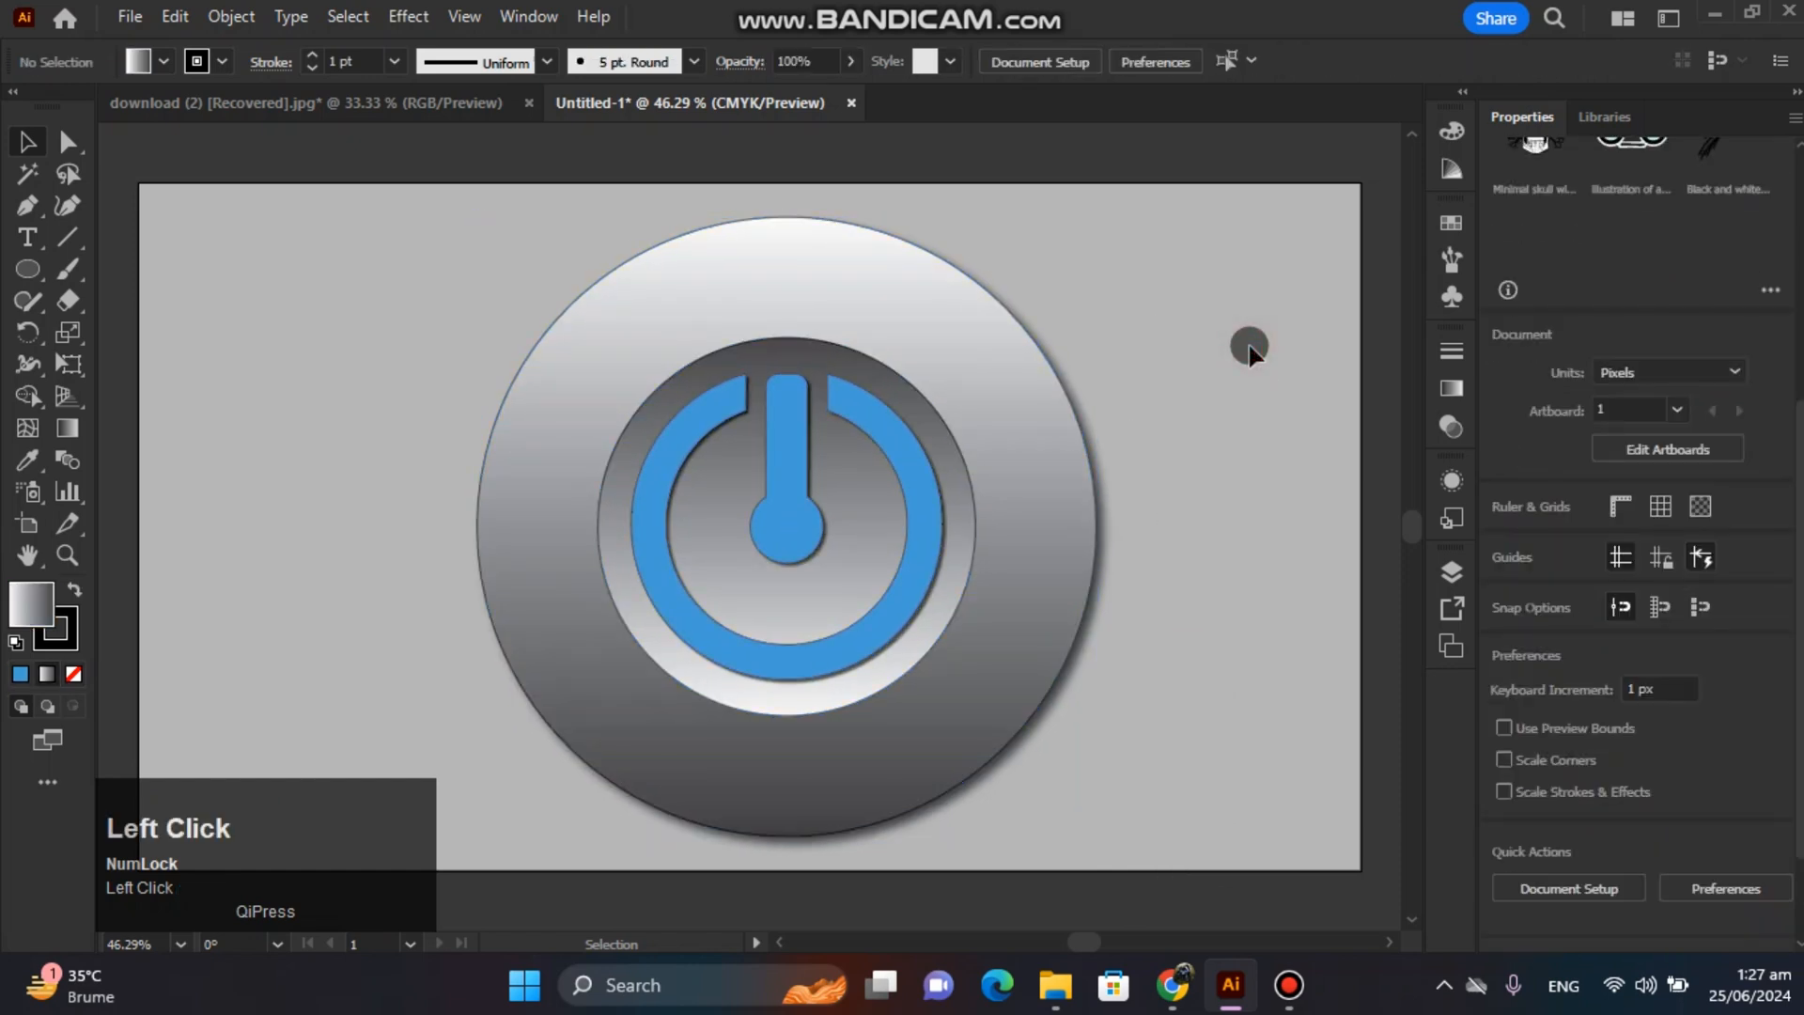